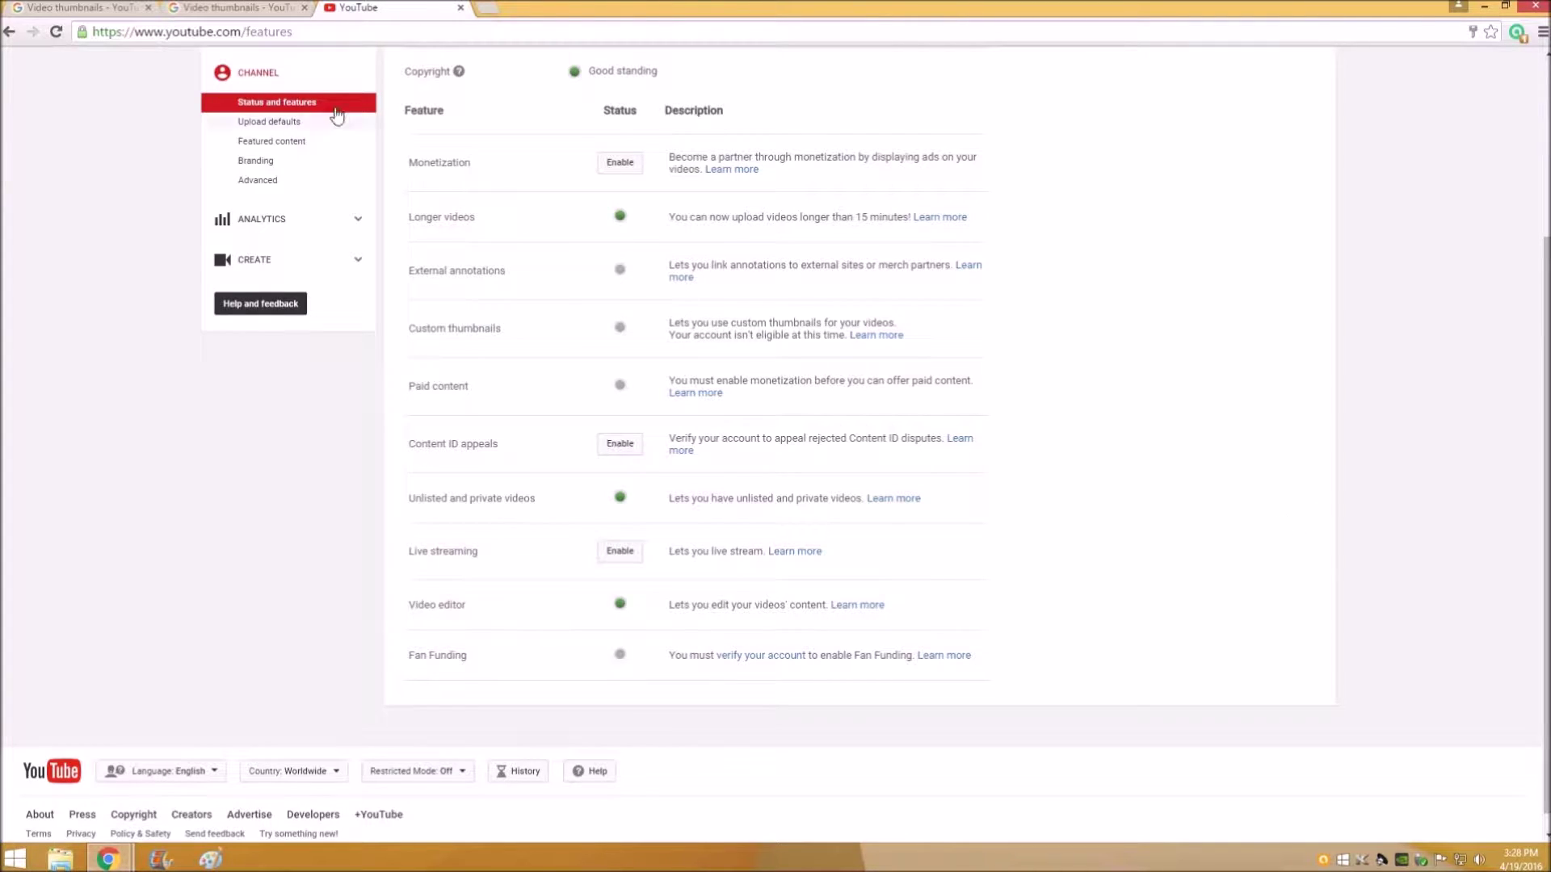
click(298, 33)
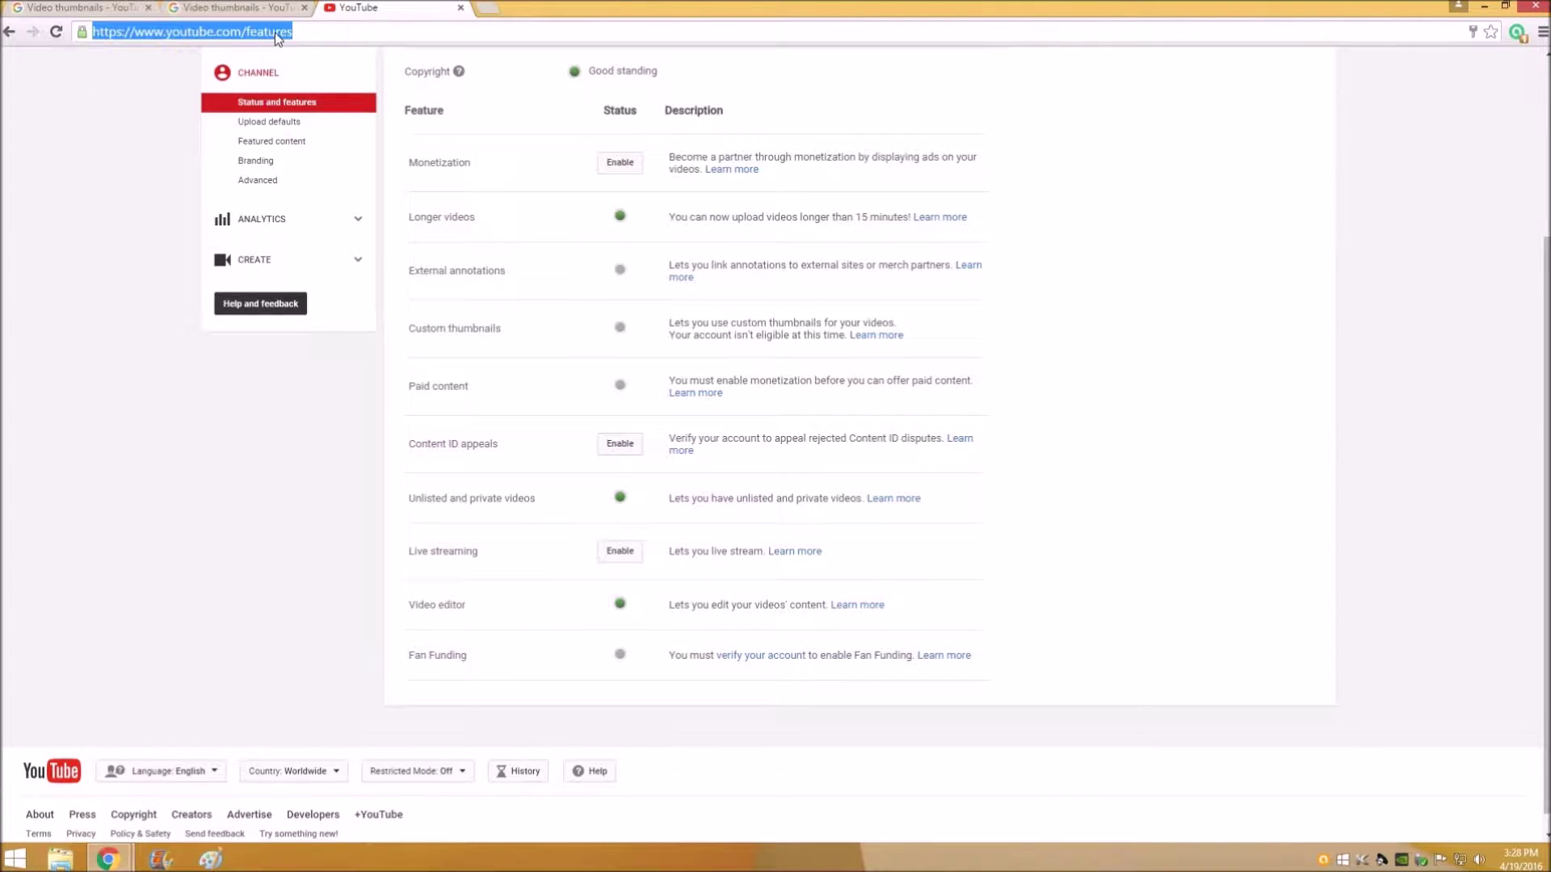
click(552, 338)
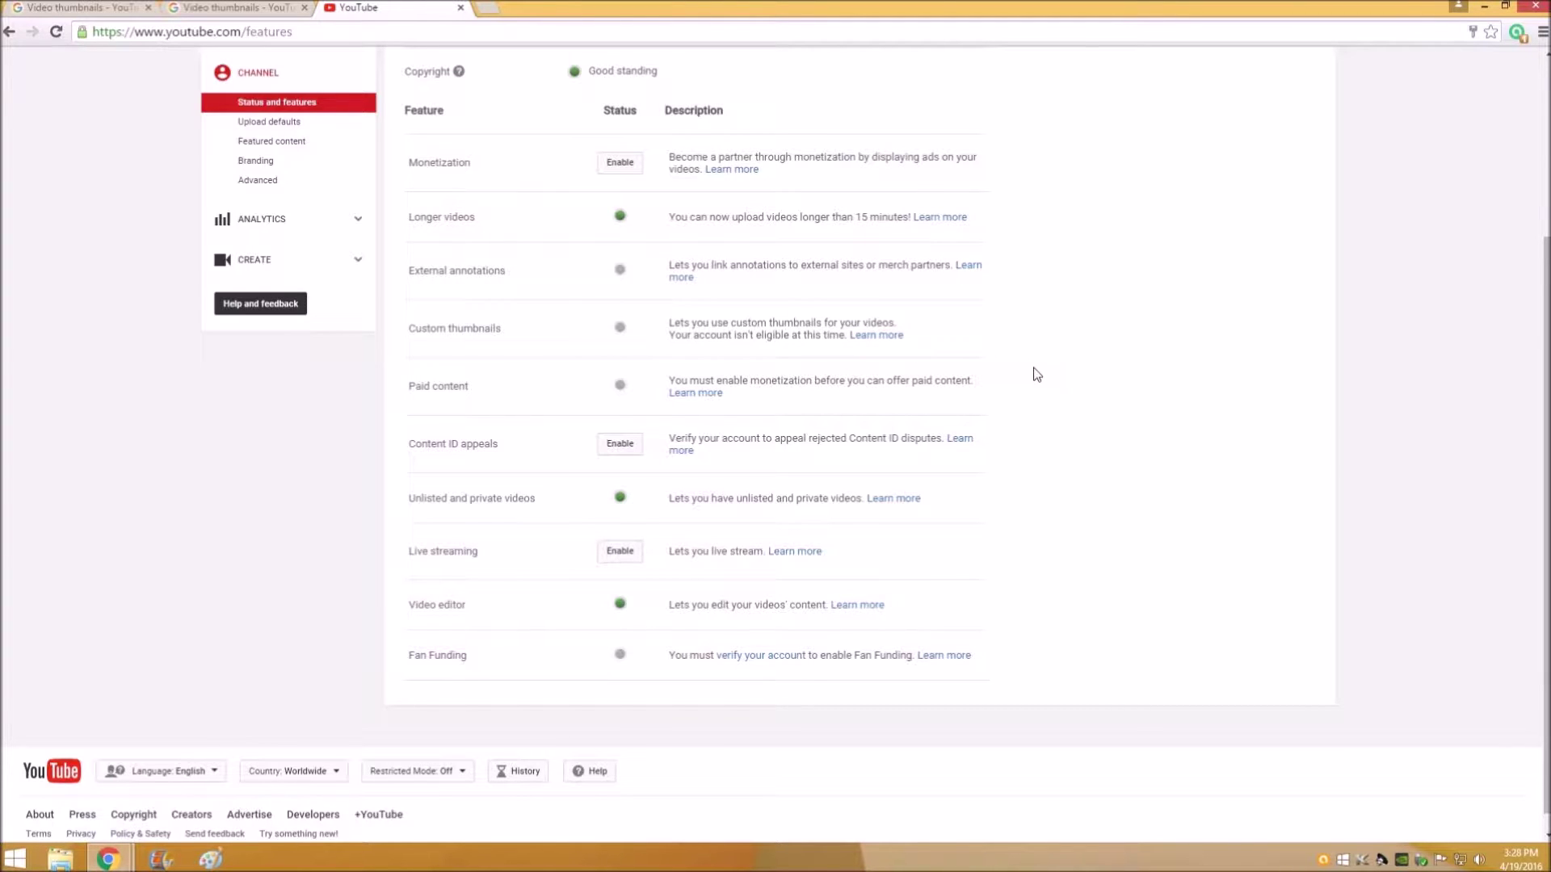
click(321, 33)
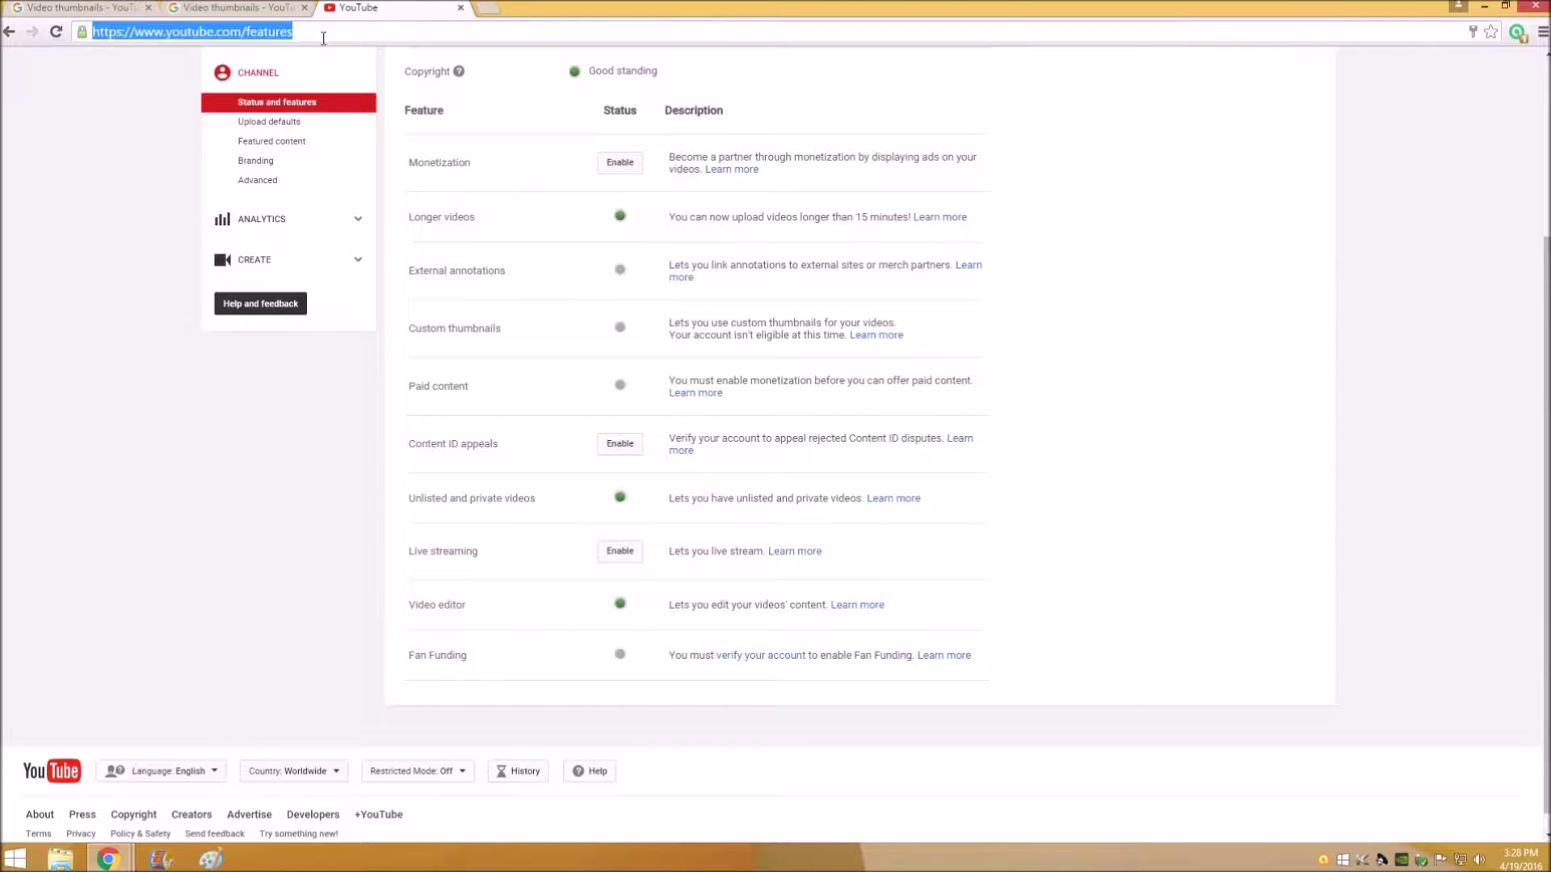
click(323, 38)
key(BackSpace)
key(BackSpace)
key(BackSpace)
key(BackSpace)
key(BackSpace)
key(BackSpace)
key(BackSpace)
key(BackSpace)
text(ver)
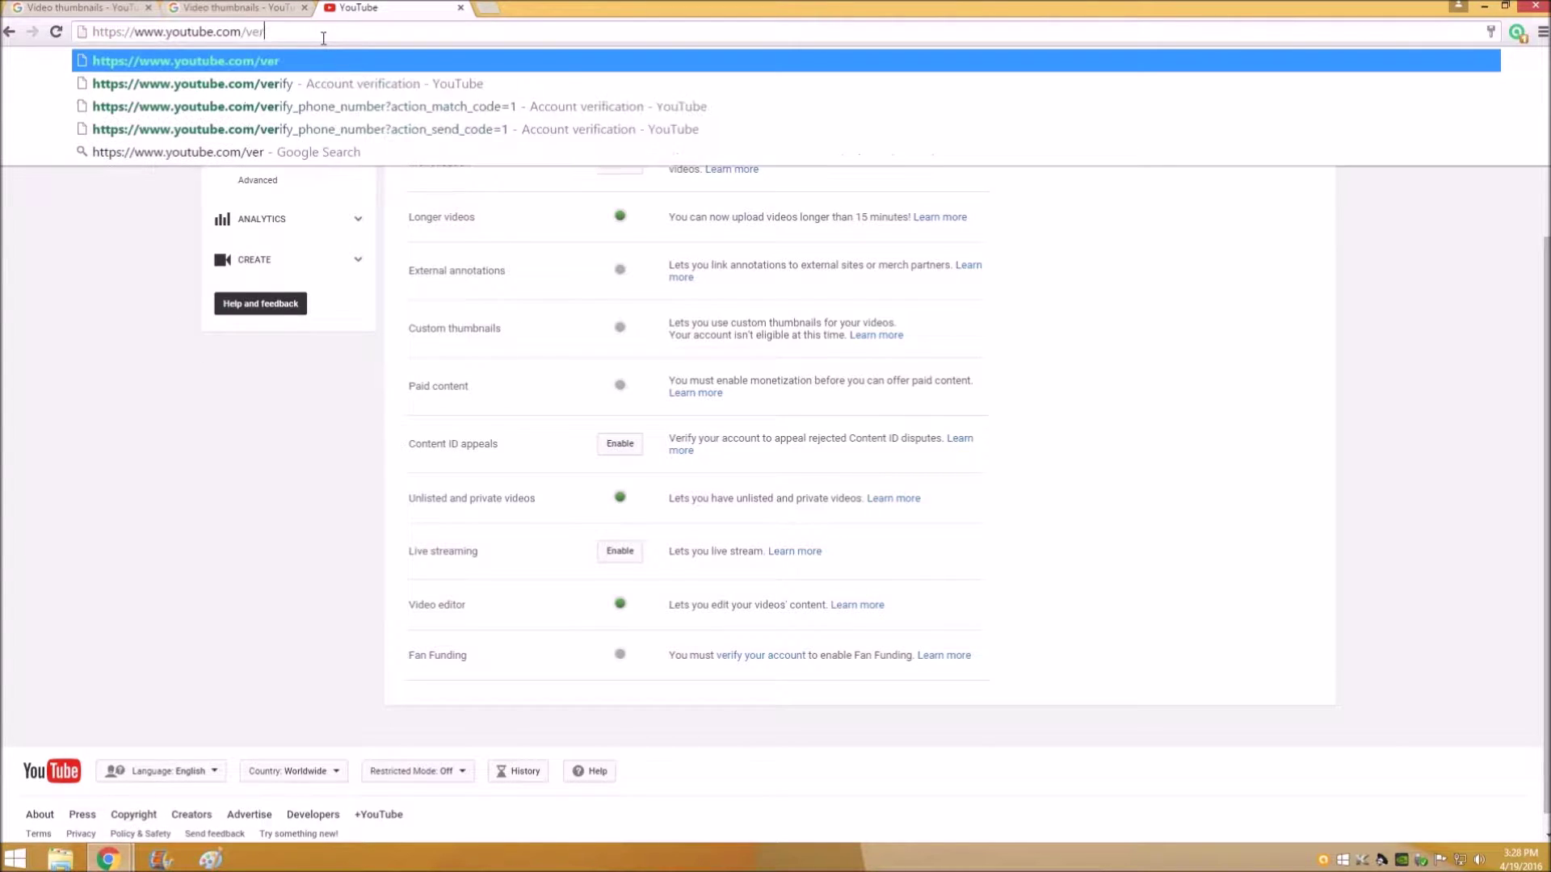
text(ify)
key(Return)
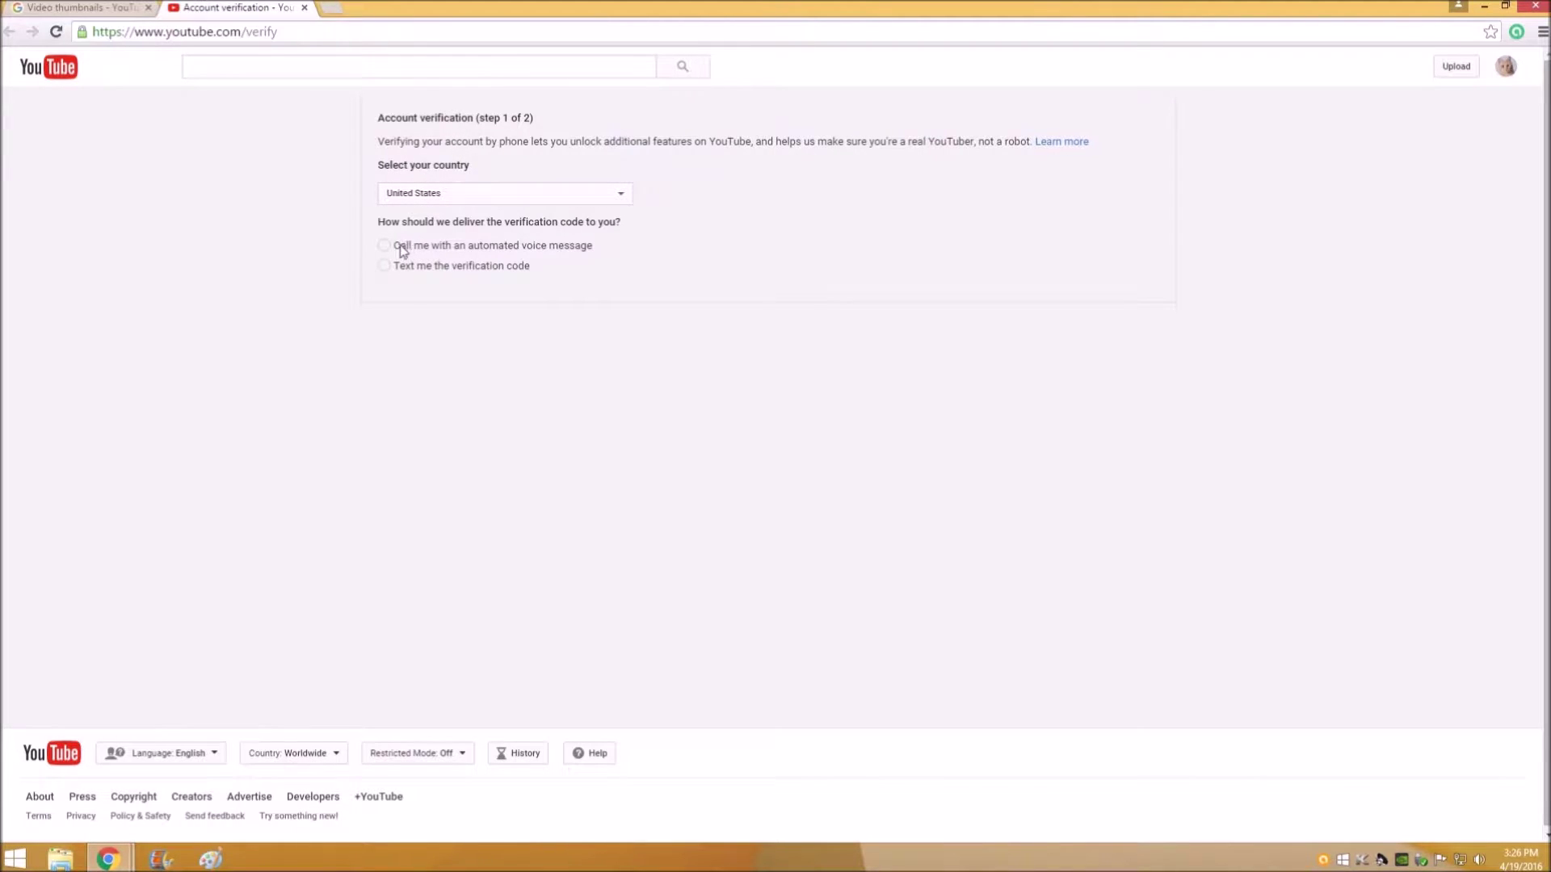
Choose to receive the verification code by text message, enter the phone number and submit the request
click(385, 266)
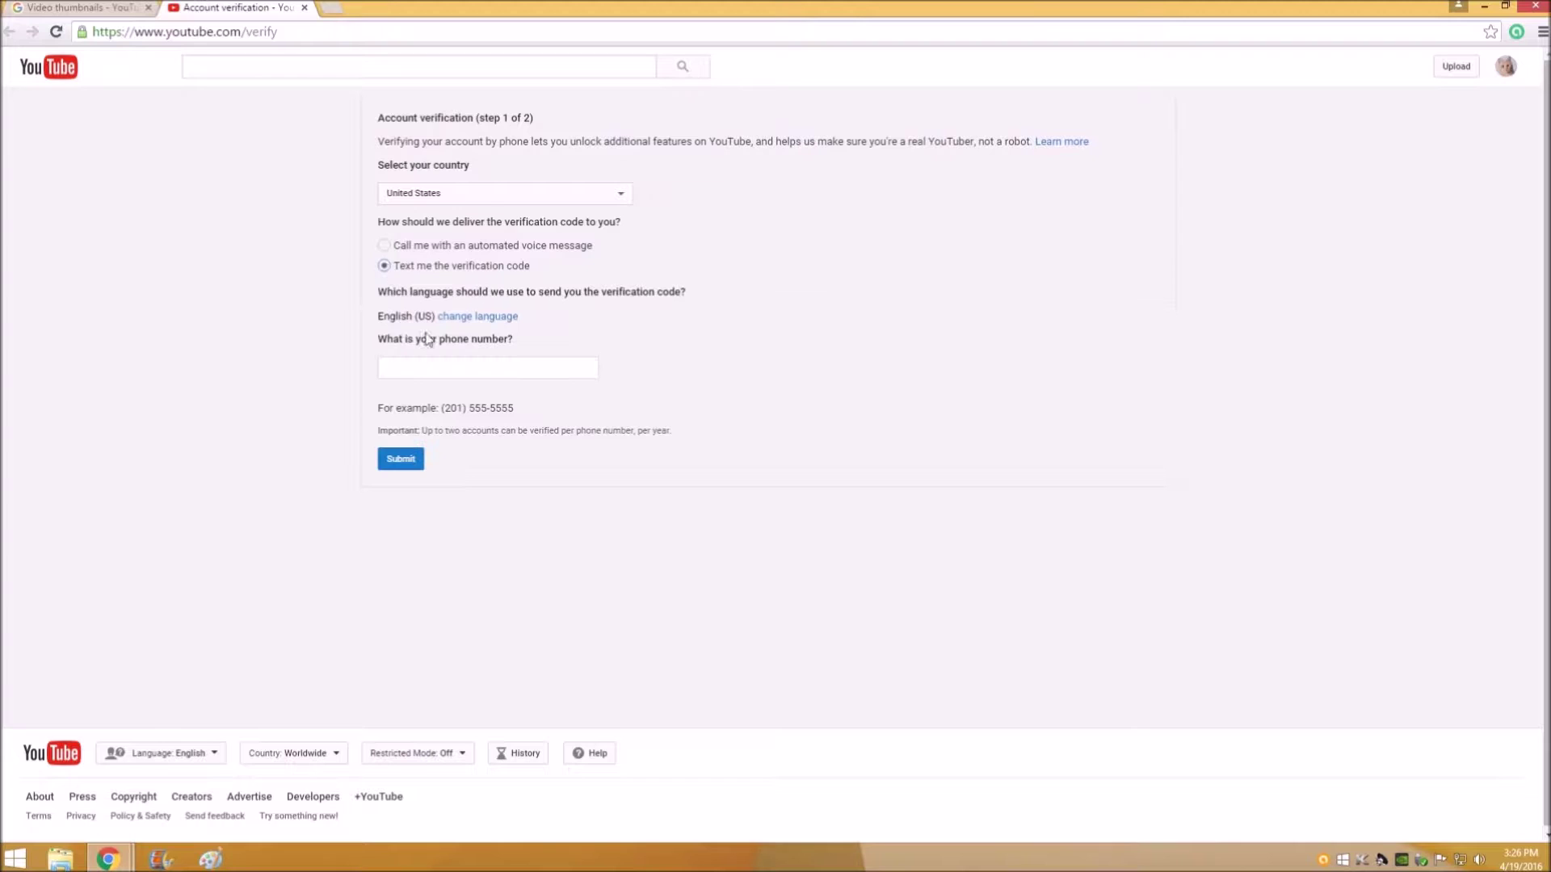
click(436, 370)
text(2)
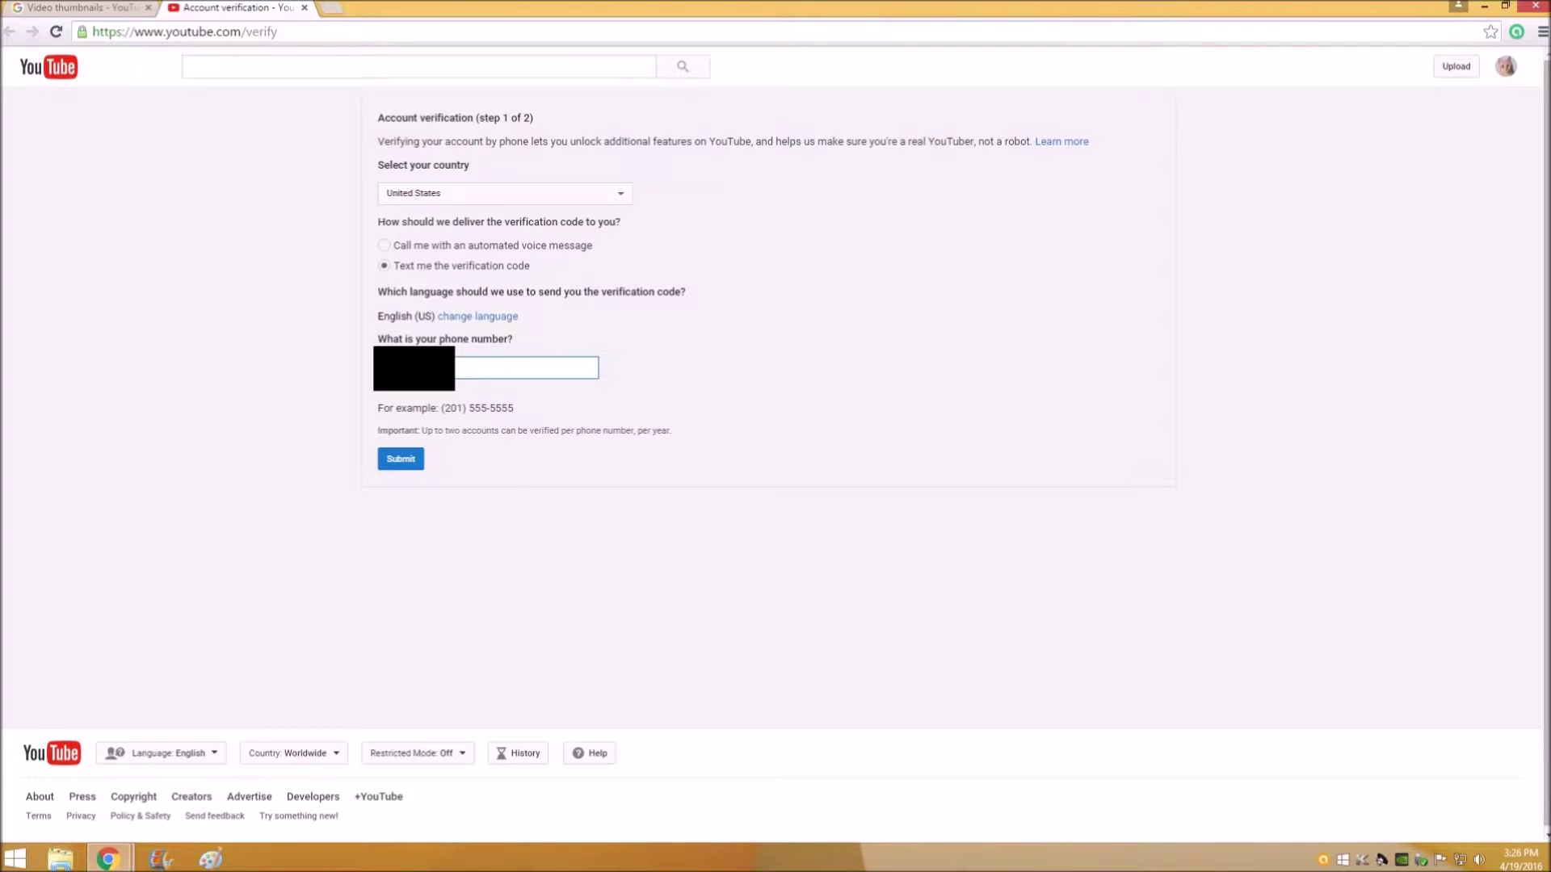
click(404, 460)
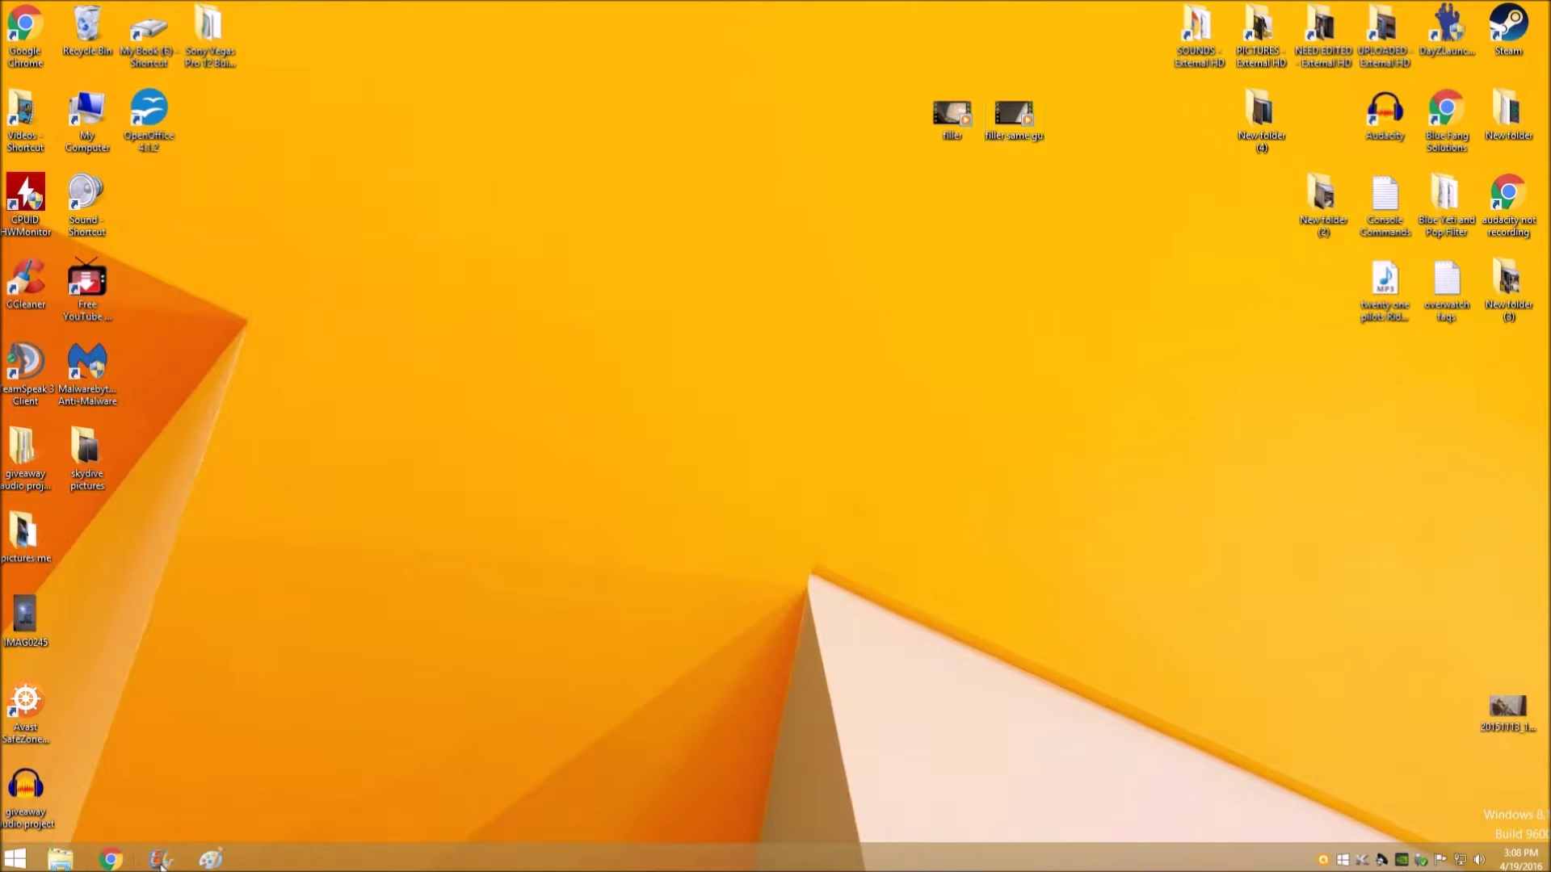
Switch to Movie Maker and add the two filler videos from the desktop to the timeline, one after the other
click(183, 850)
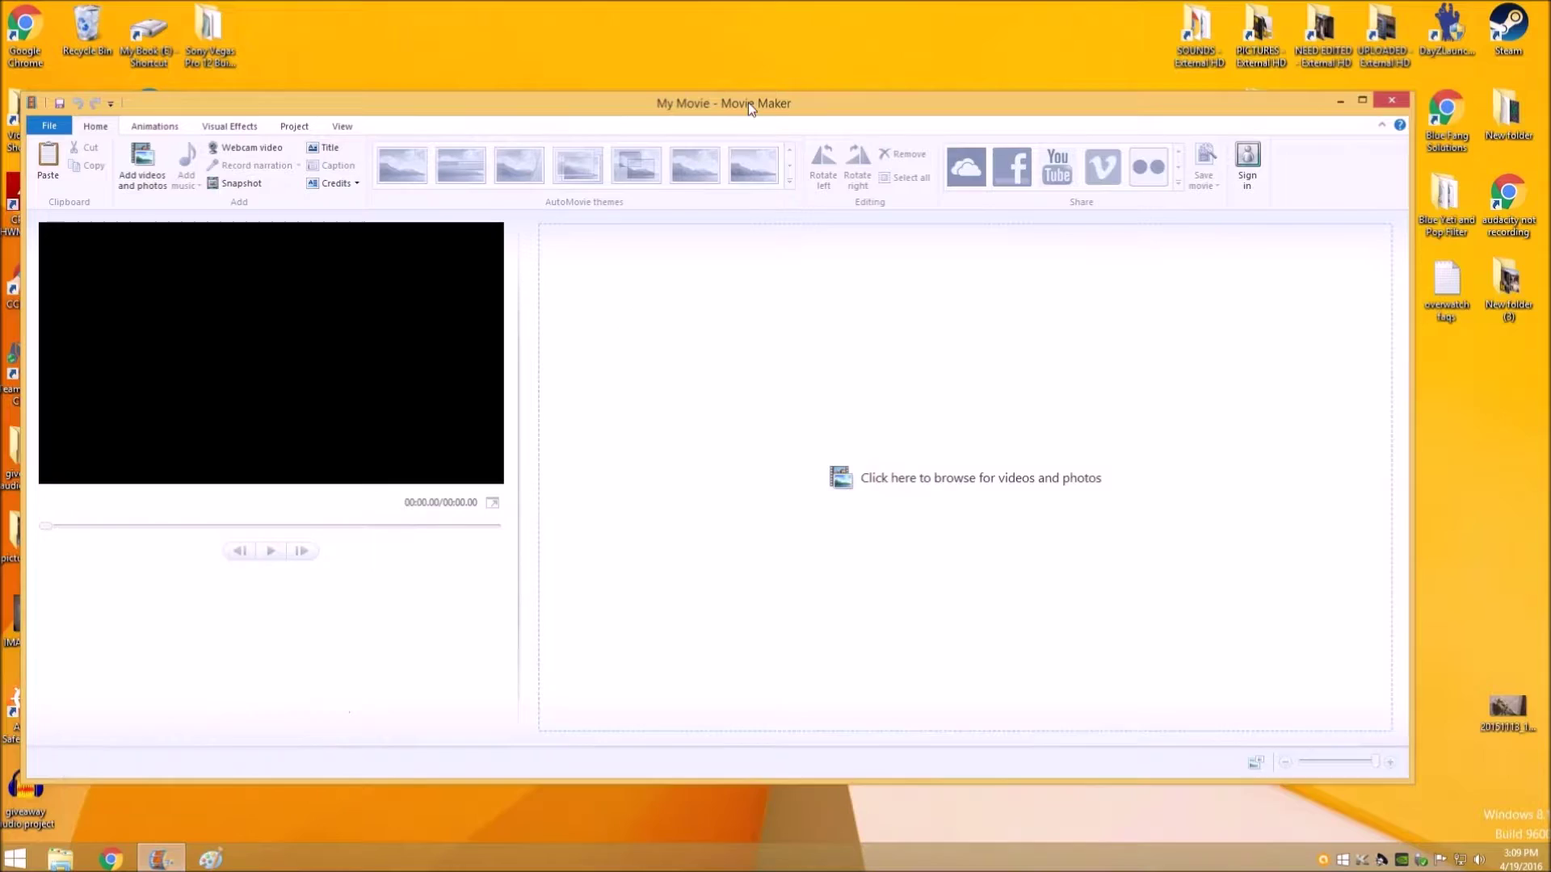
drag(749, 102, 799, 208)
drag(953, 114, 743, 383)
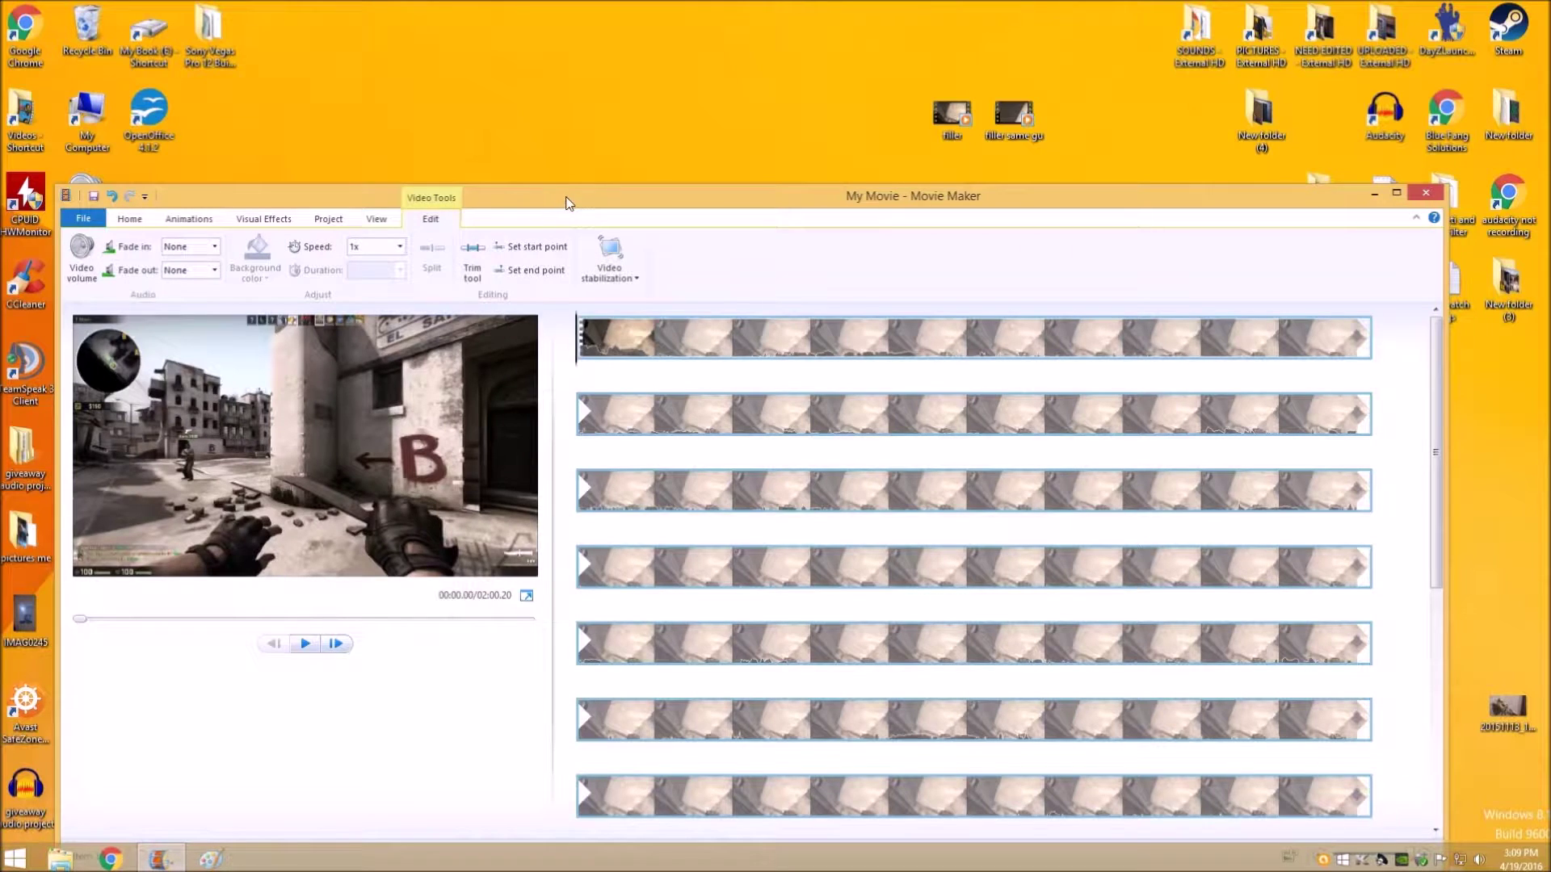
drag(568, 203, 557, 57)
drag(665, 66, 685, 207)
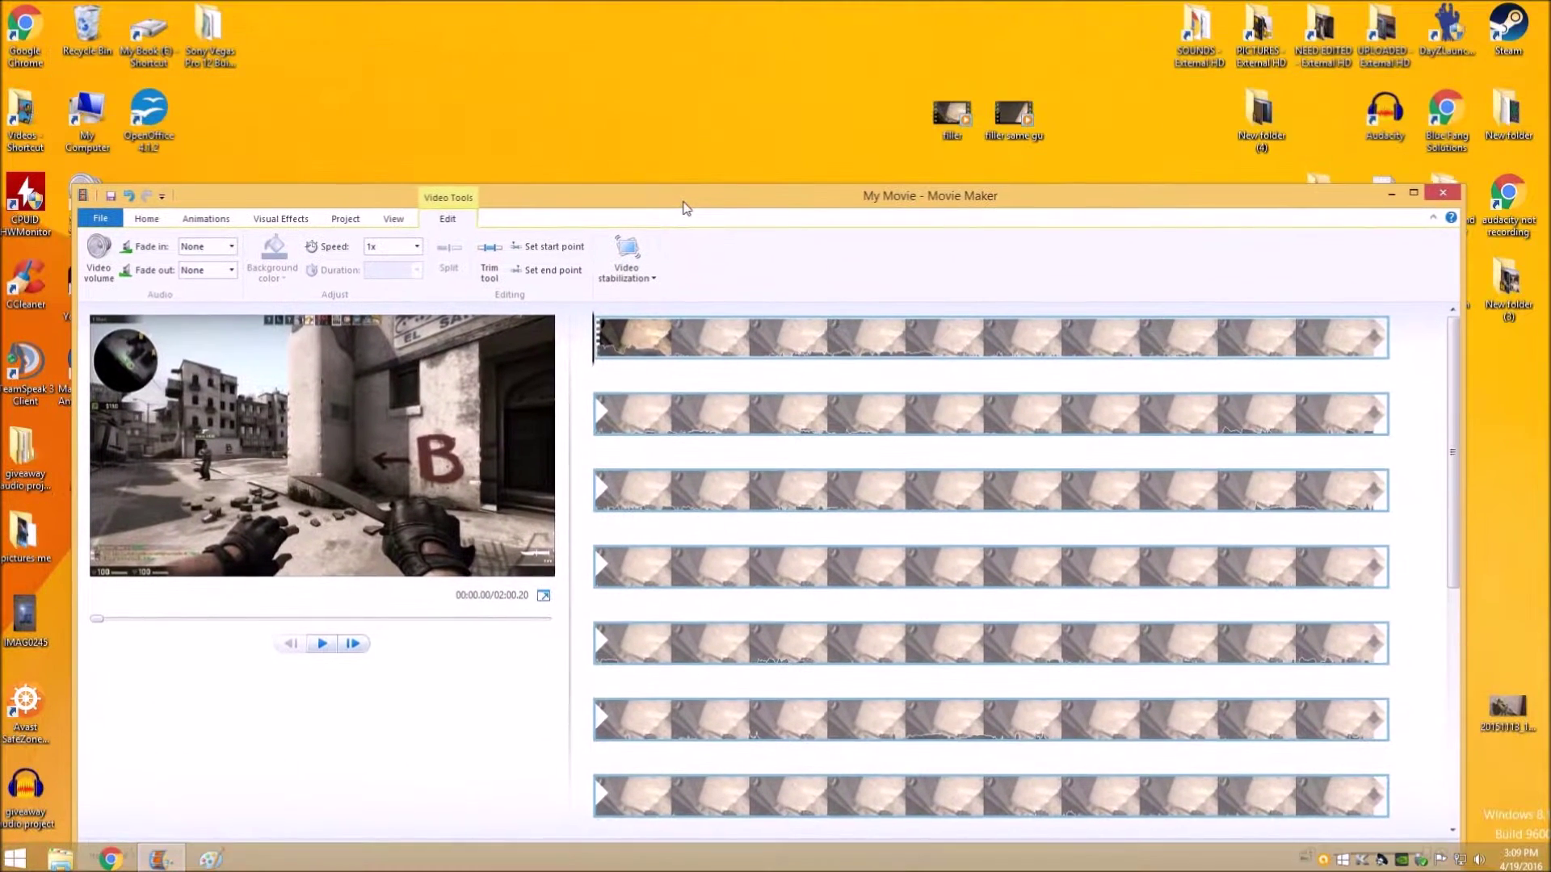
scroll(1005, 163, down, 5)
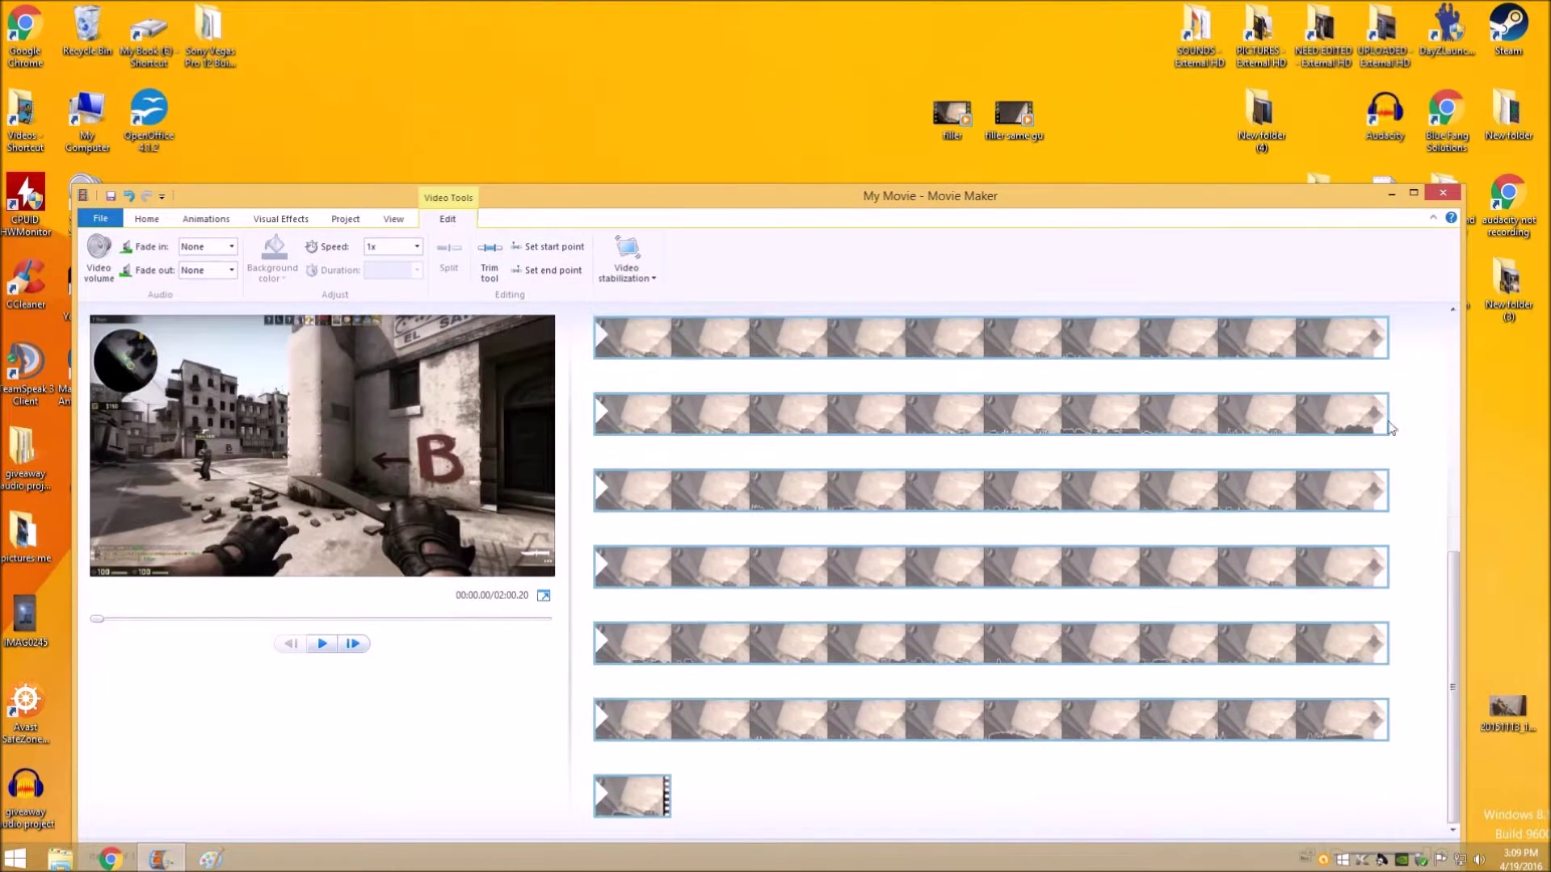
drag(1019, 130, 826, 796)
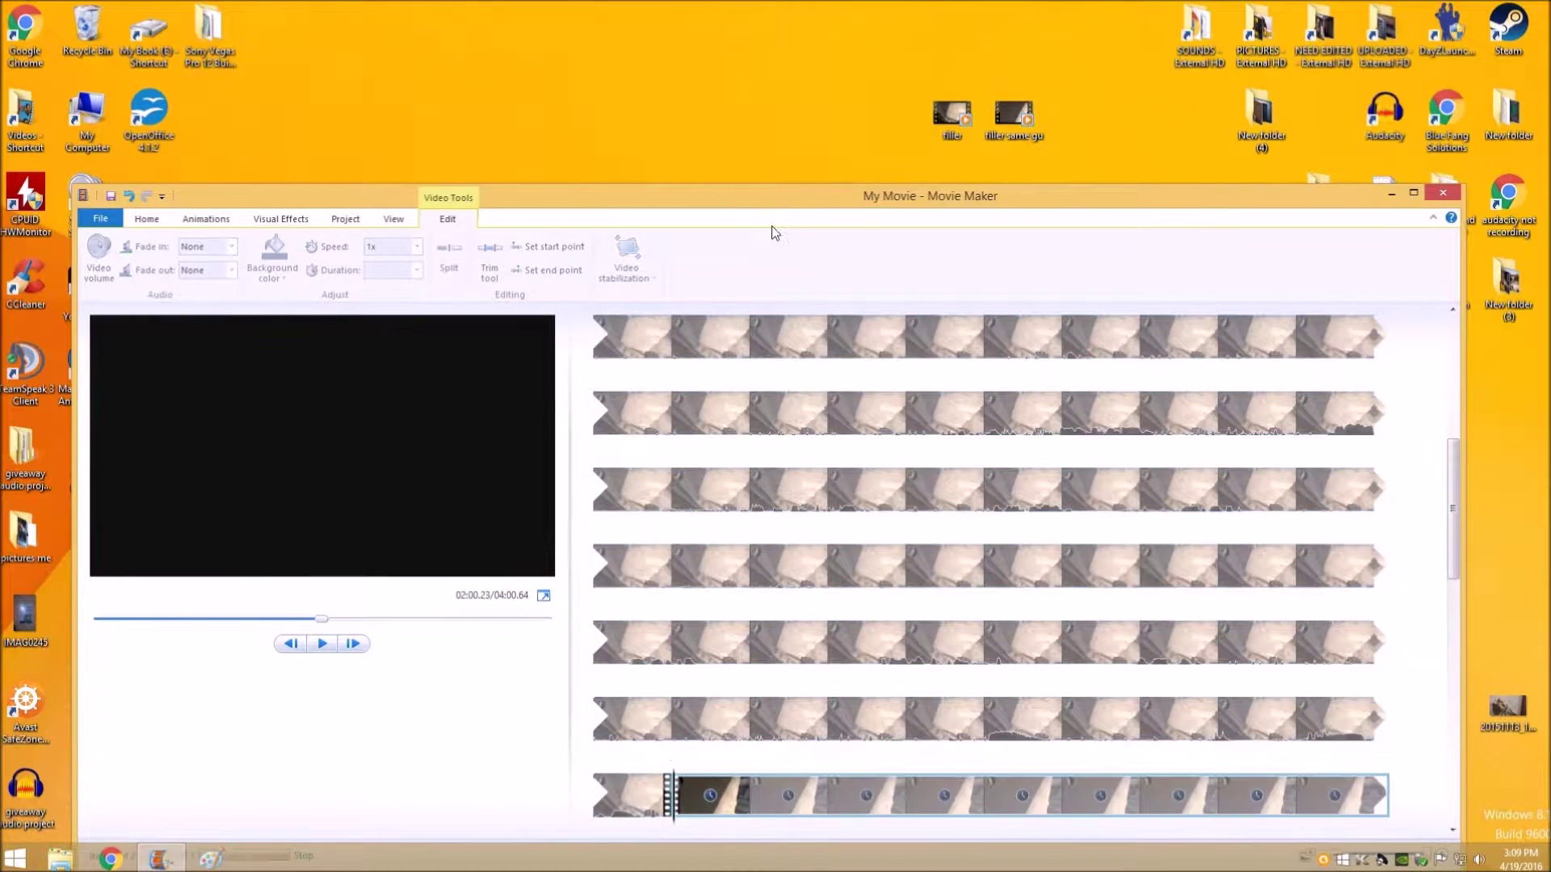
Play the timeline around the join of the clips and cut unwanted footage from the first clip
click(862, 346)
key(space)
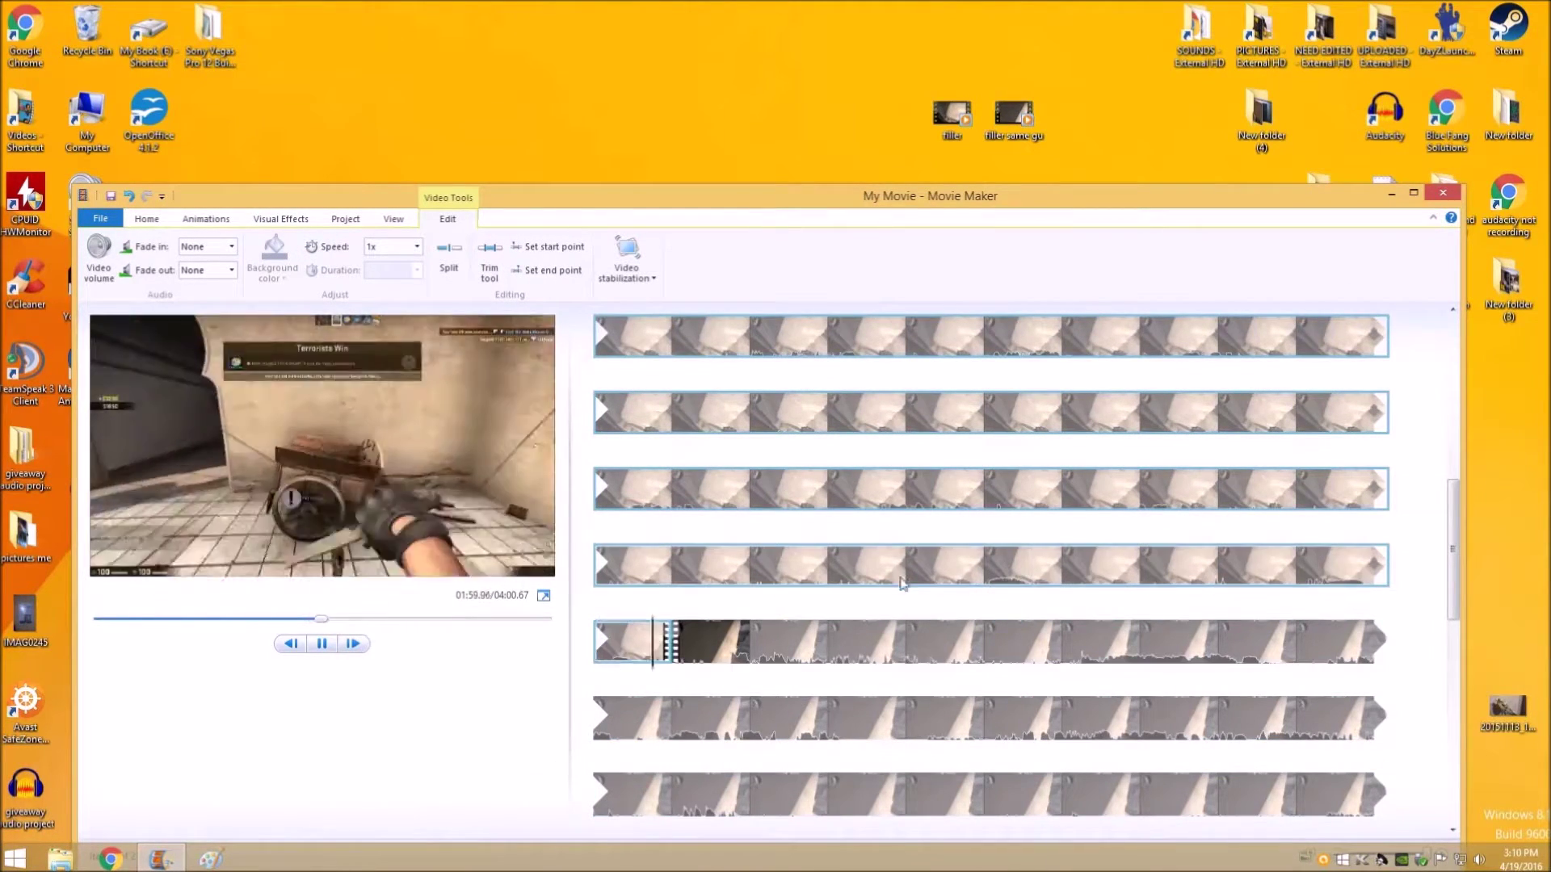
click(1128, 521)
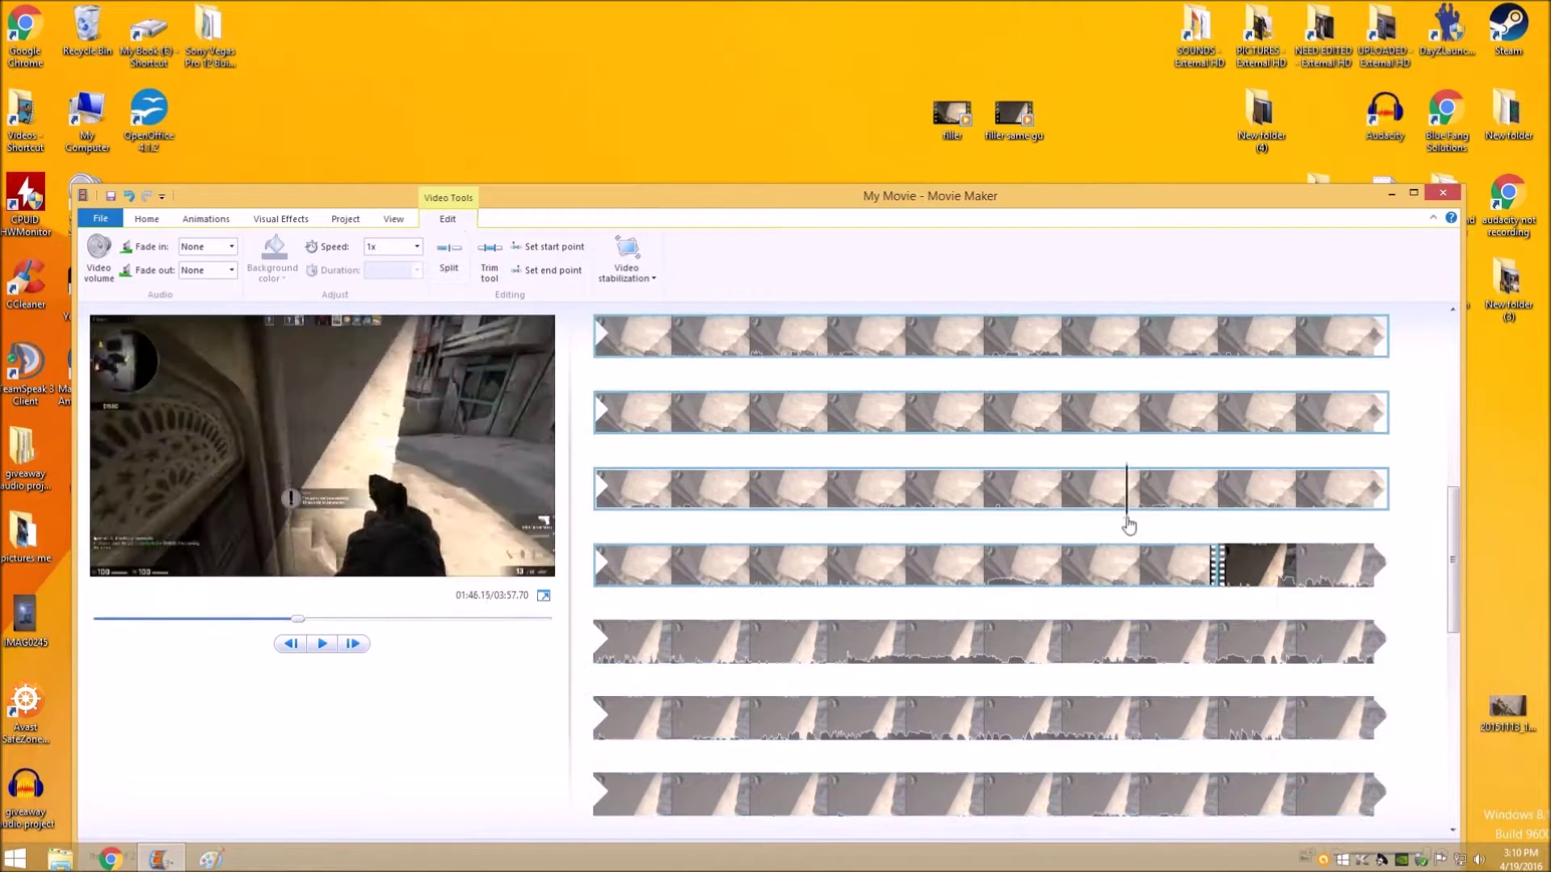
key(Delete)
key(space)
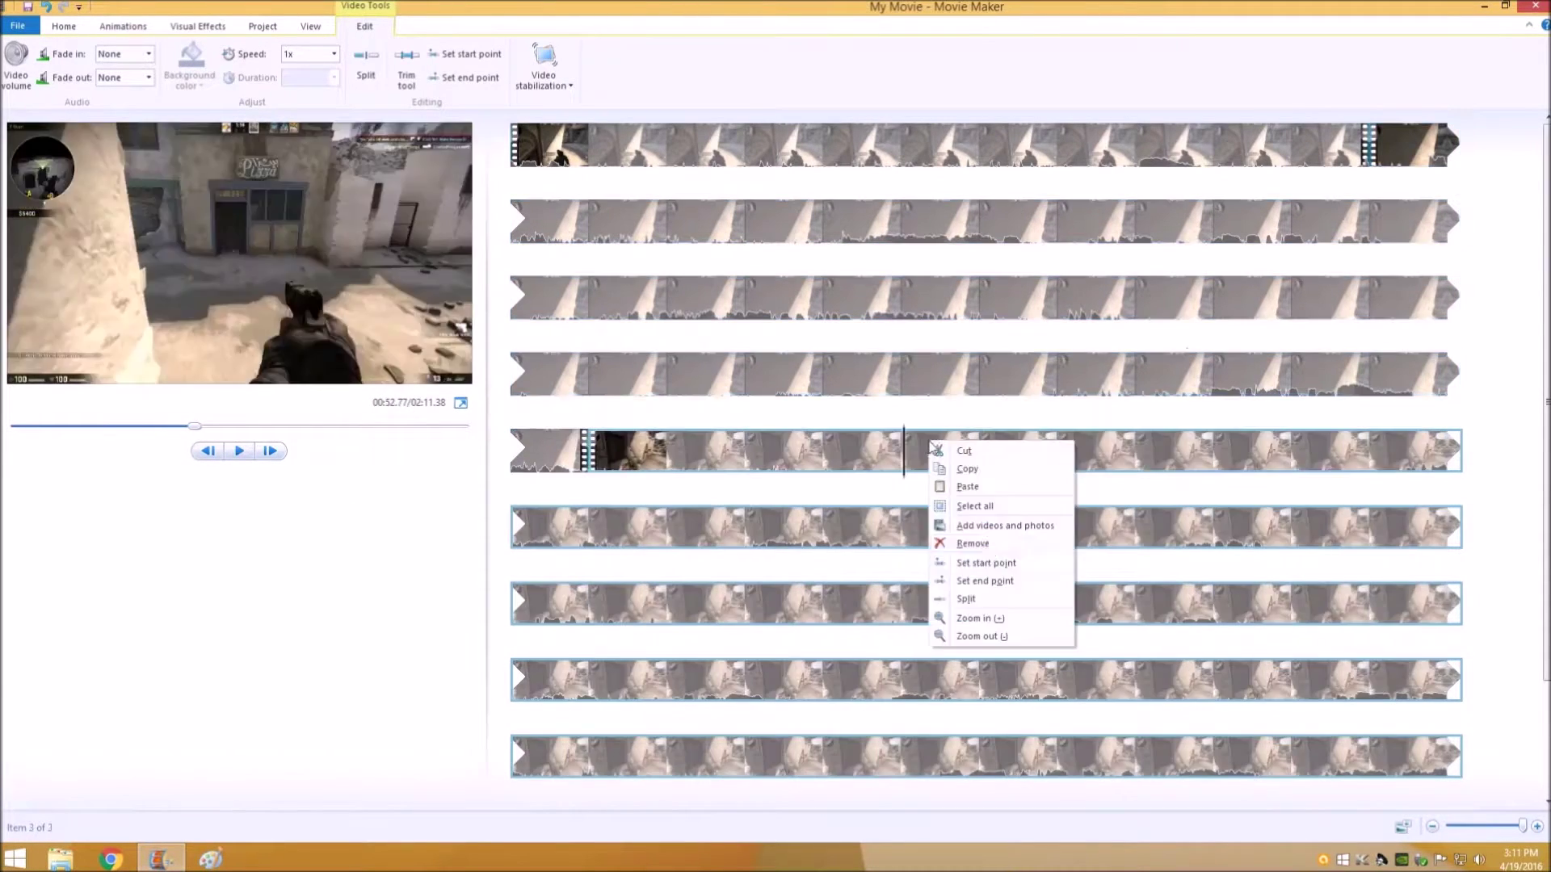
click(957, 508)
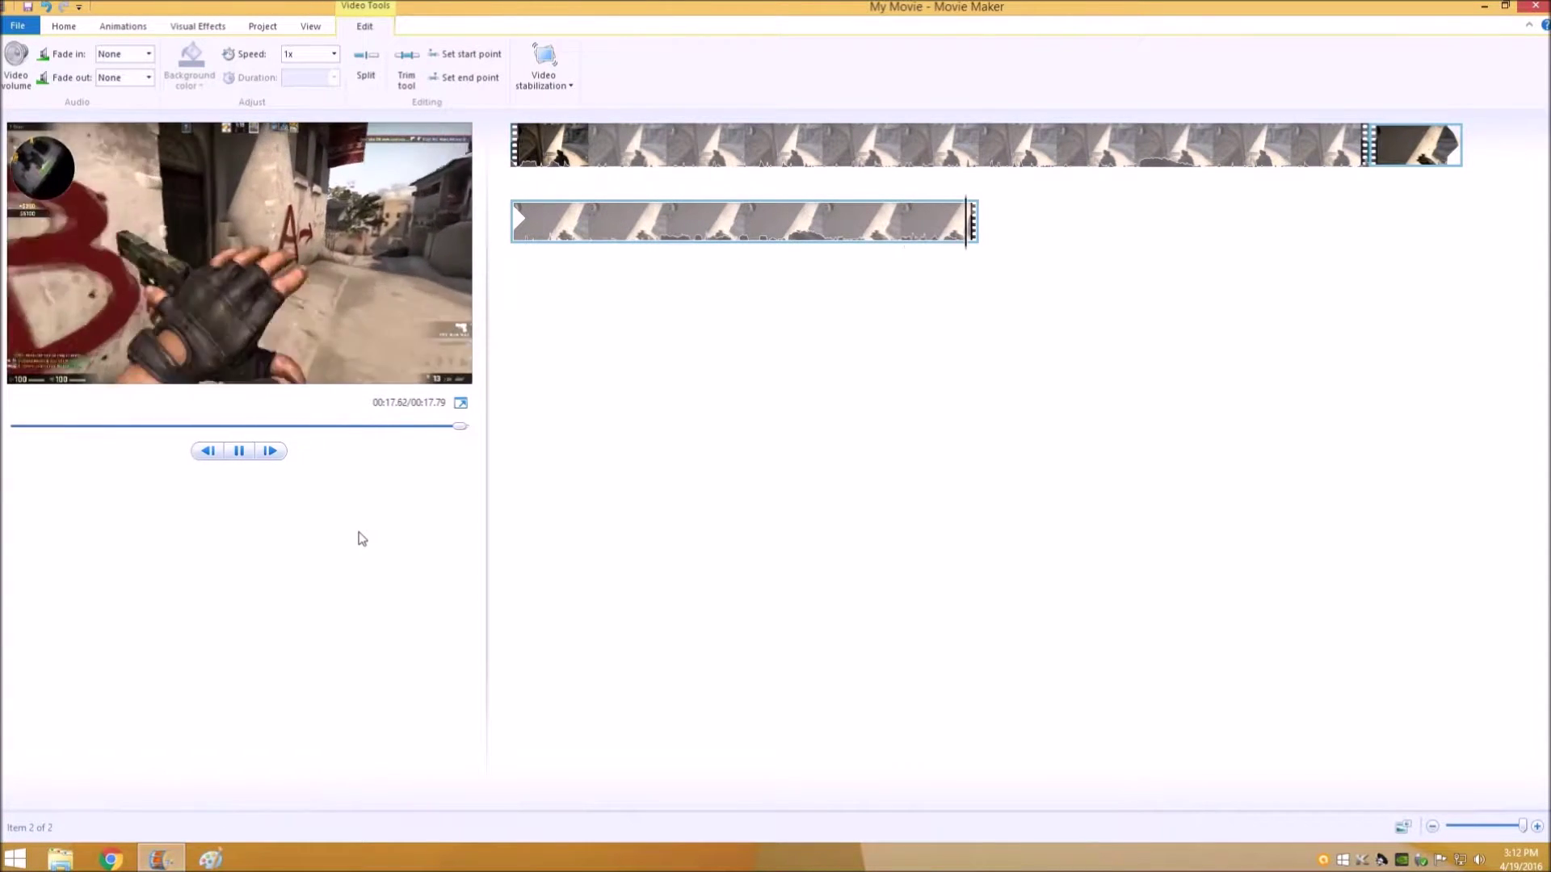
Add a caption reading "HOW TO MAKE A THUMBNAIL MOVIE MAKER" at about 12.96 s in the second clip
drag(929, 225, 593, 211)
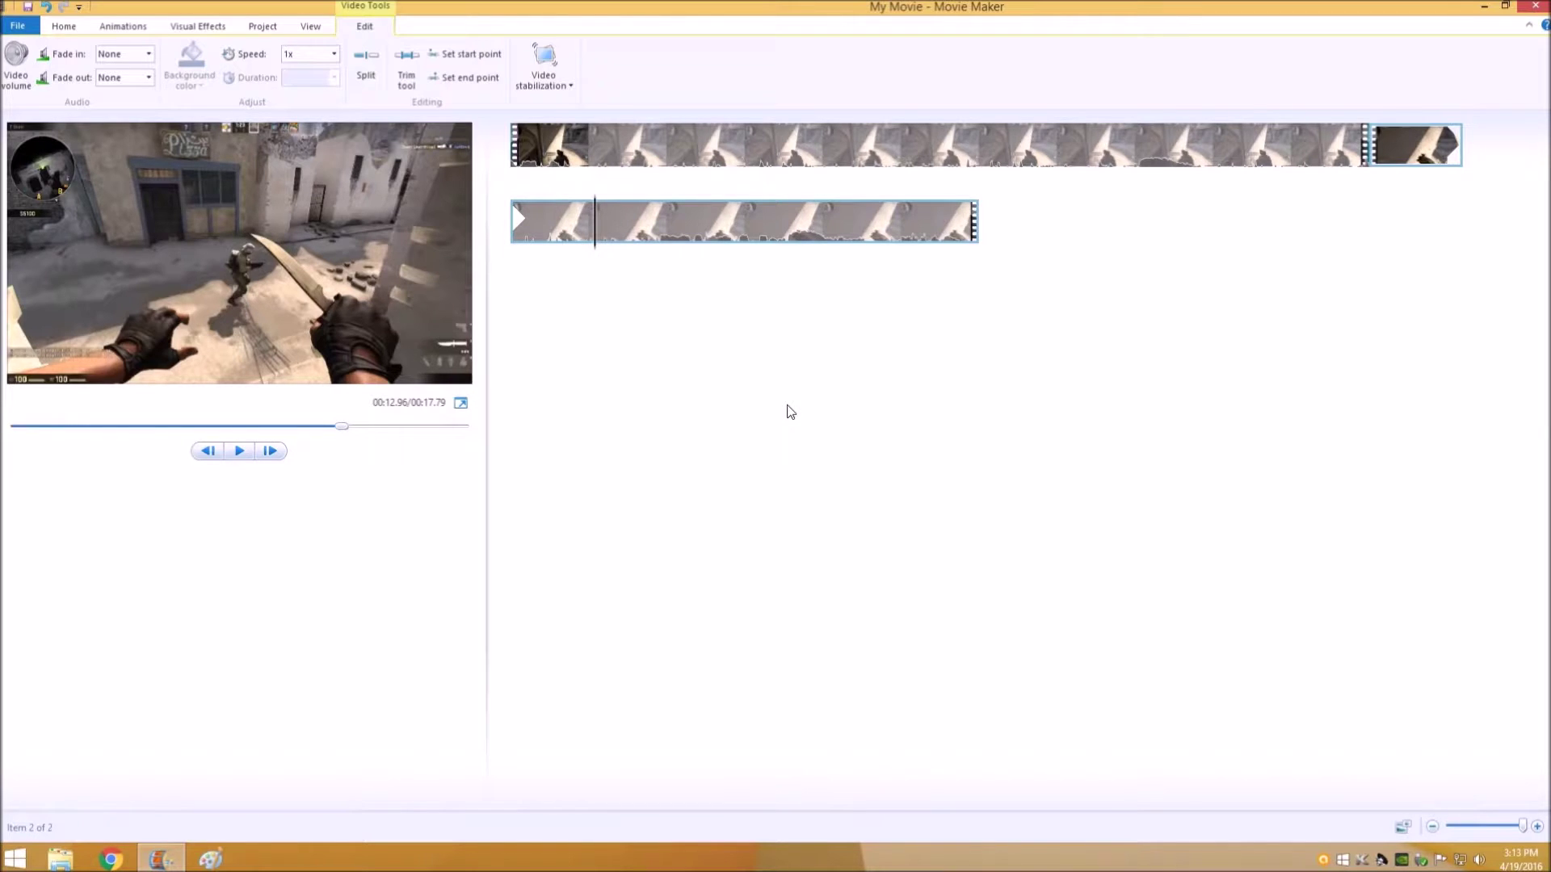
click(72, 26)
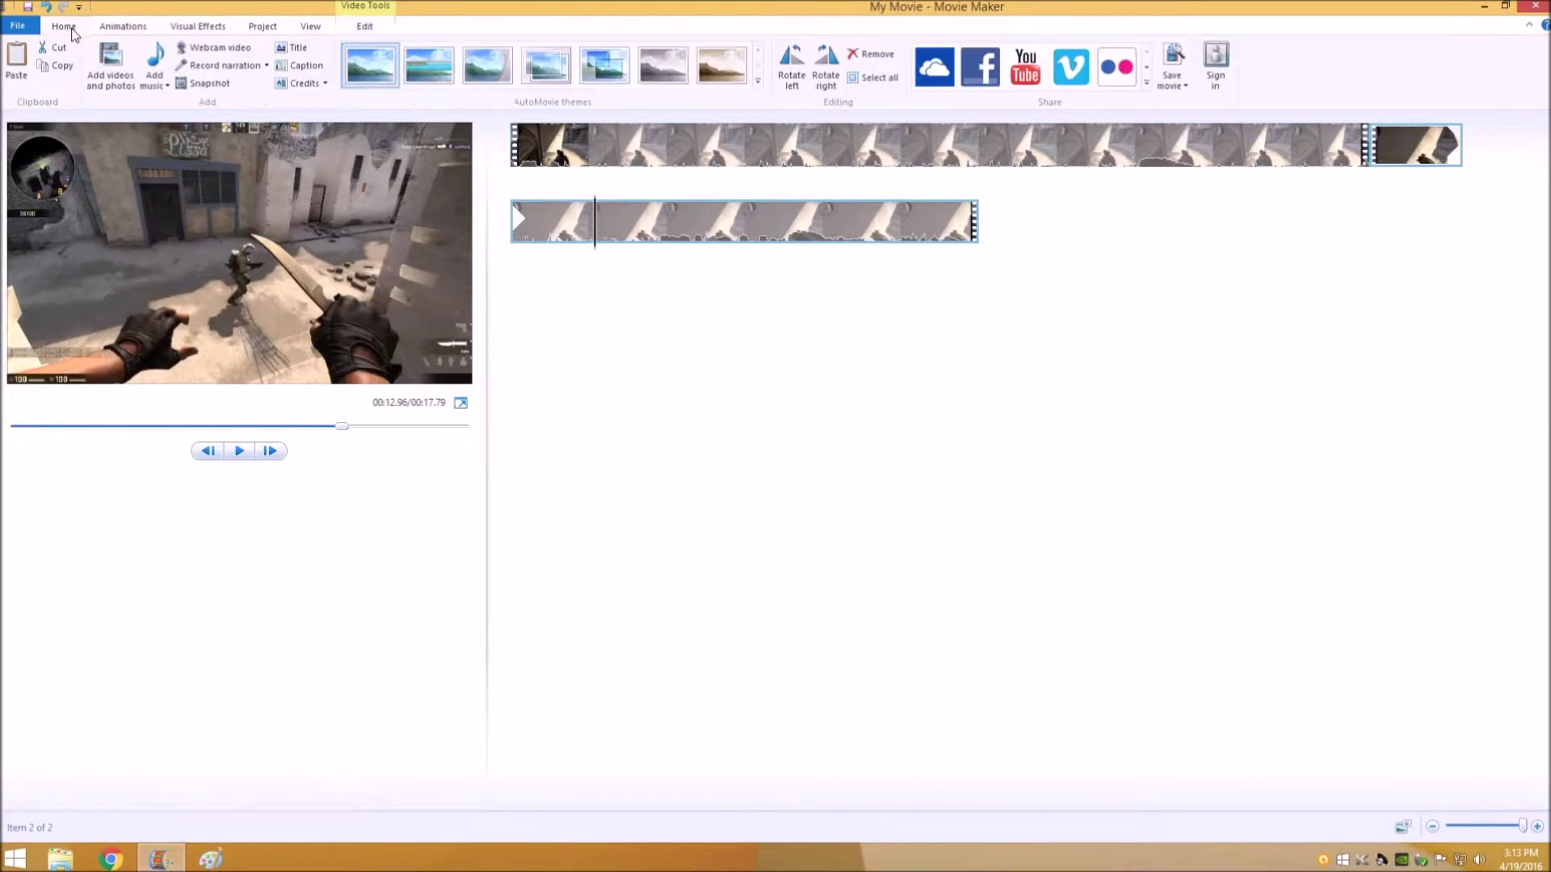
click(308, 68)
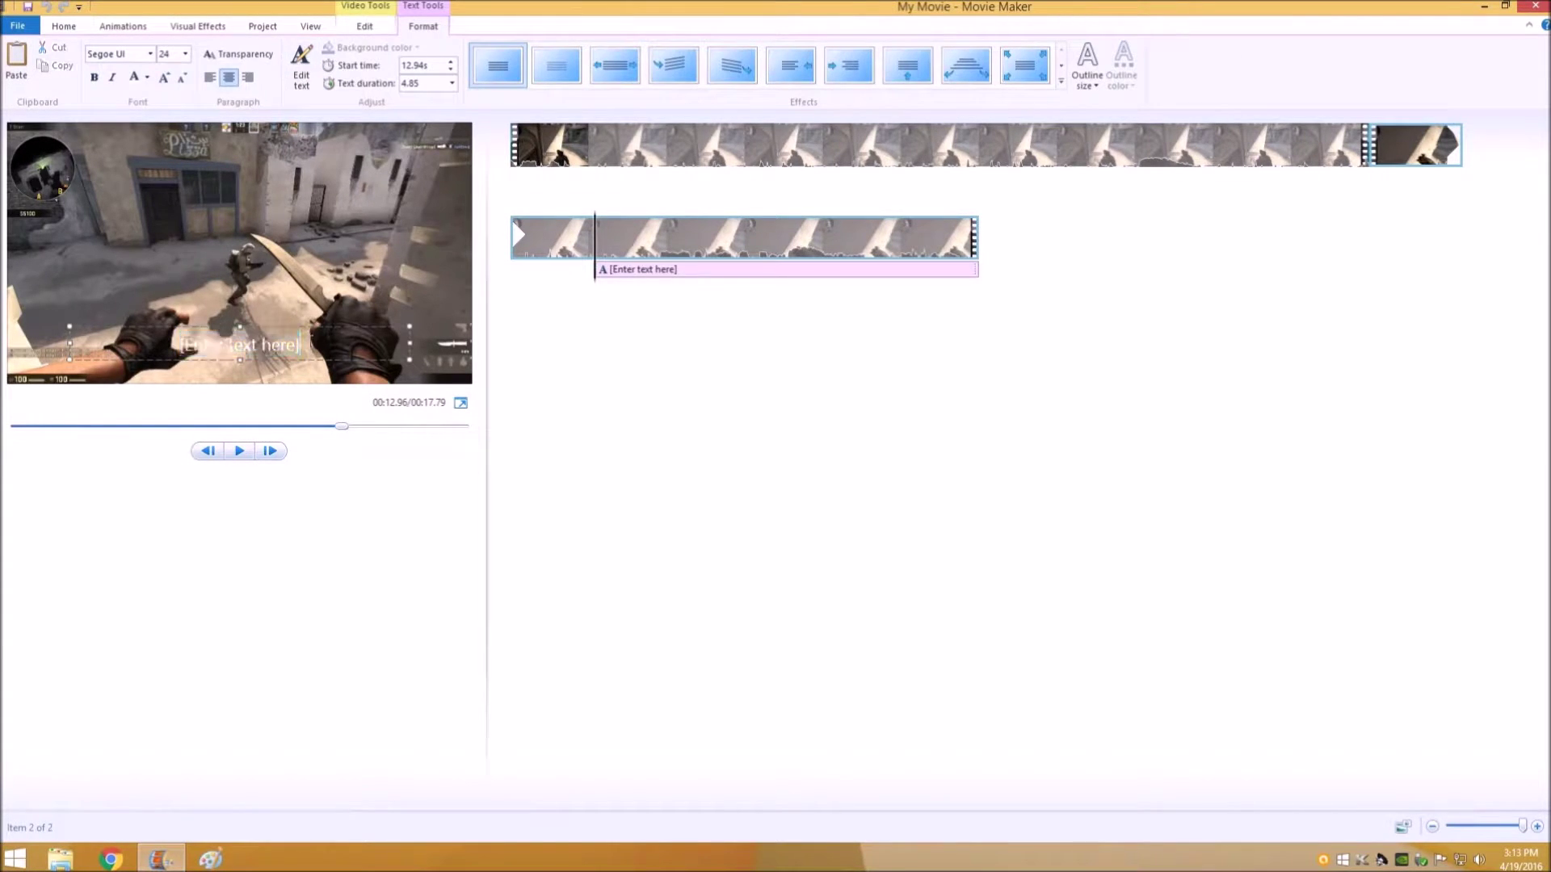
key(BackSpace)
text(HOW TO )
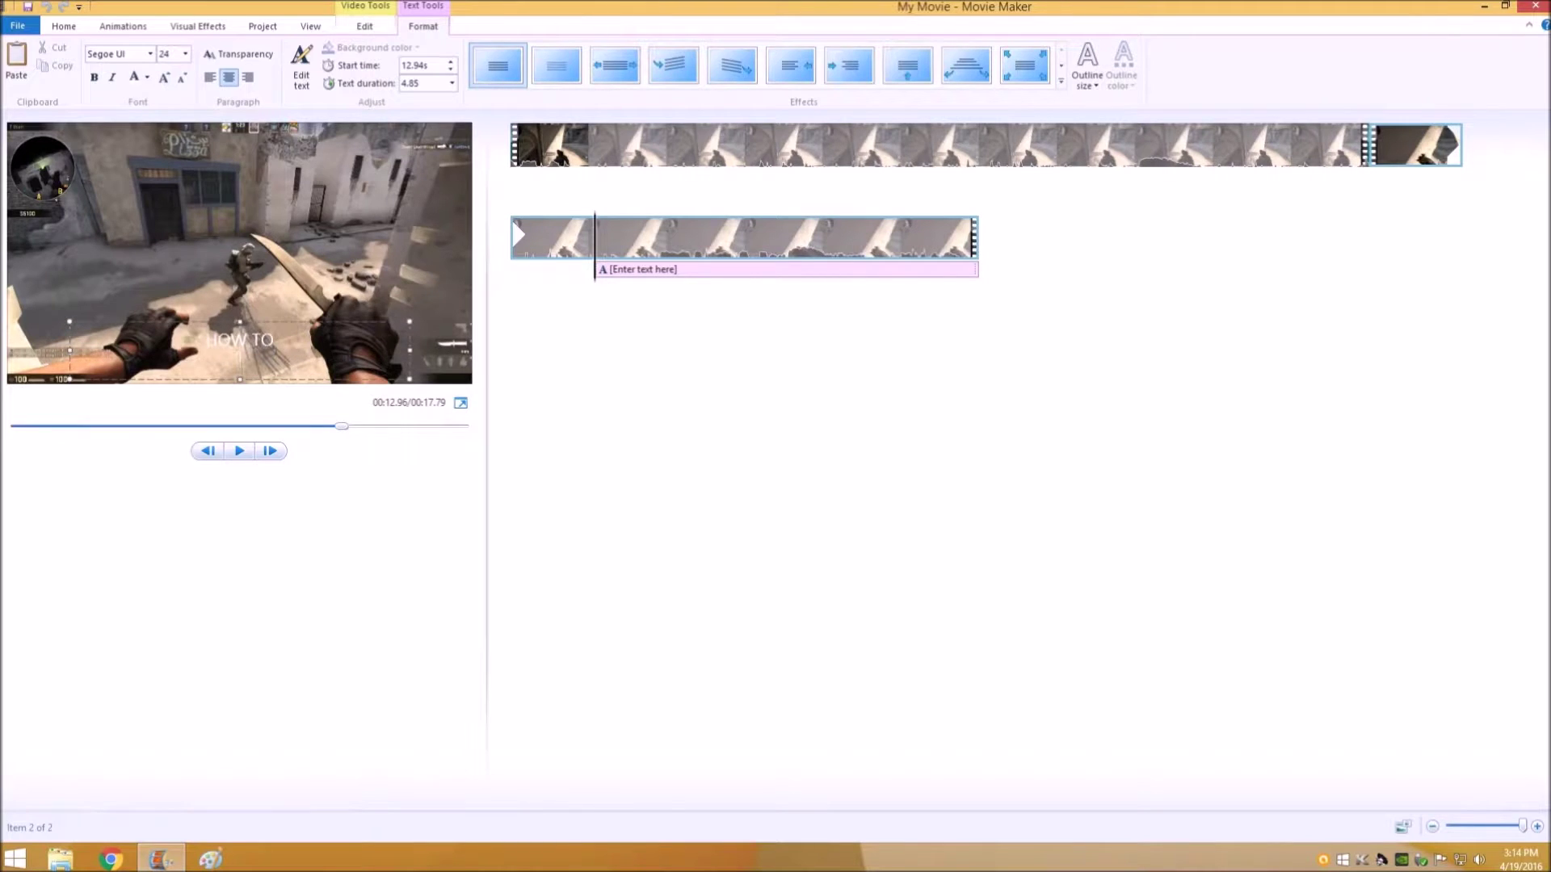
text(MAKE A THUMB)
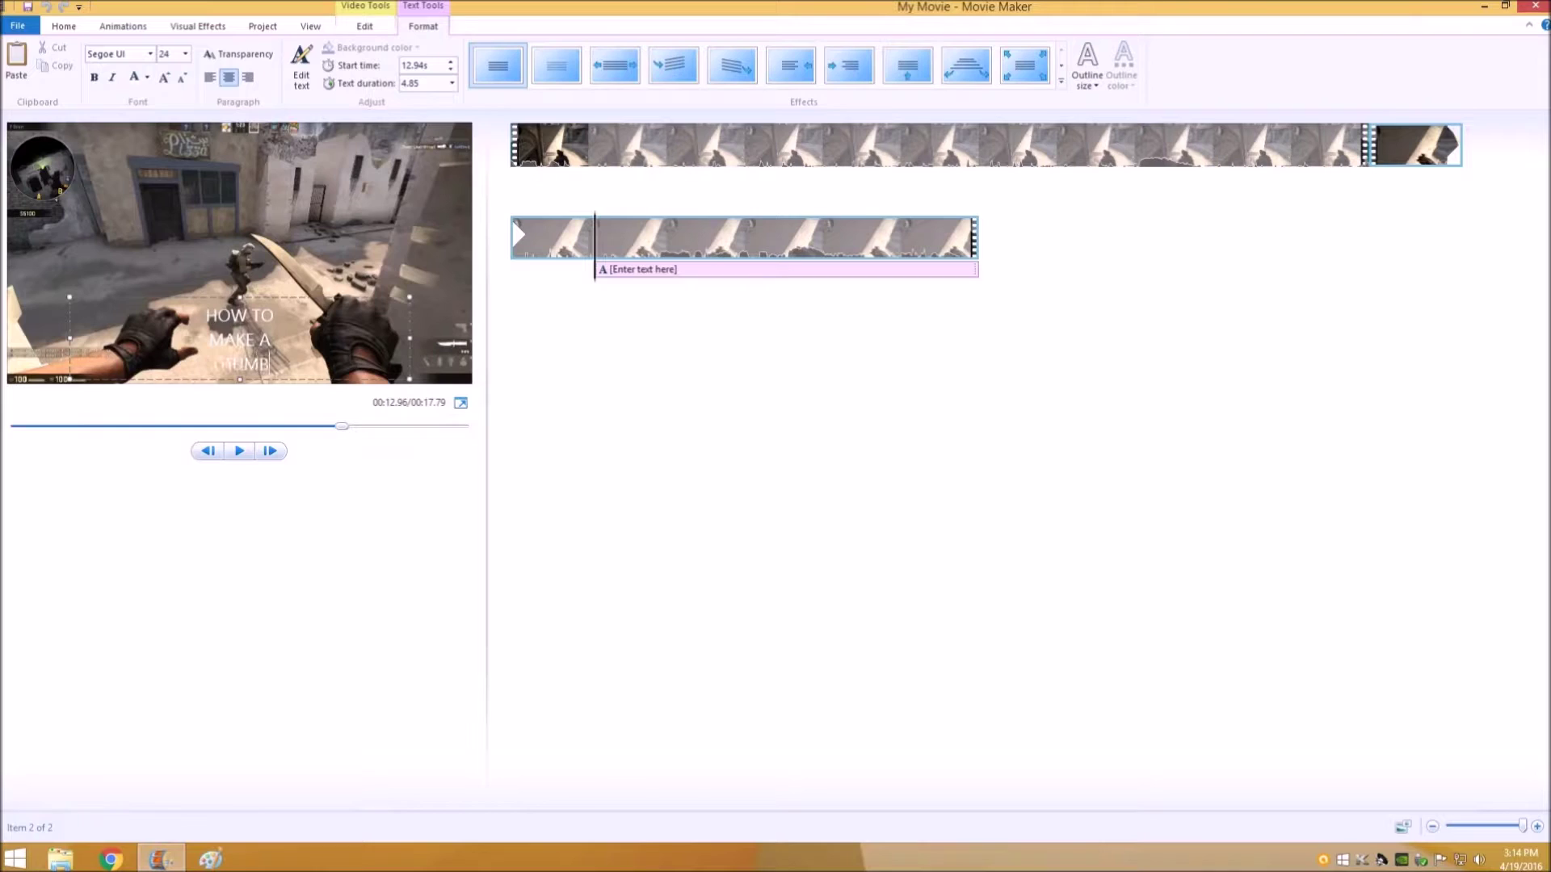
text(NAIL MOVI)
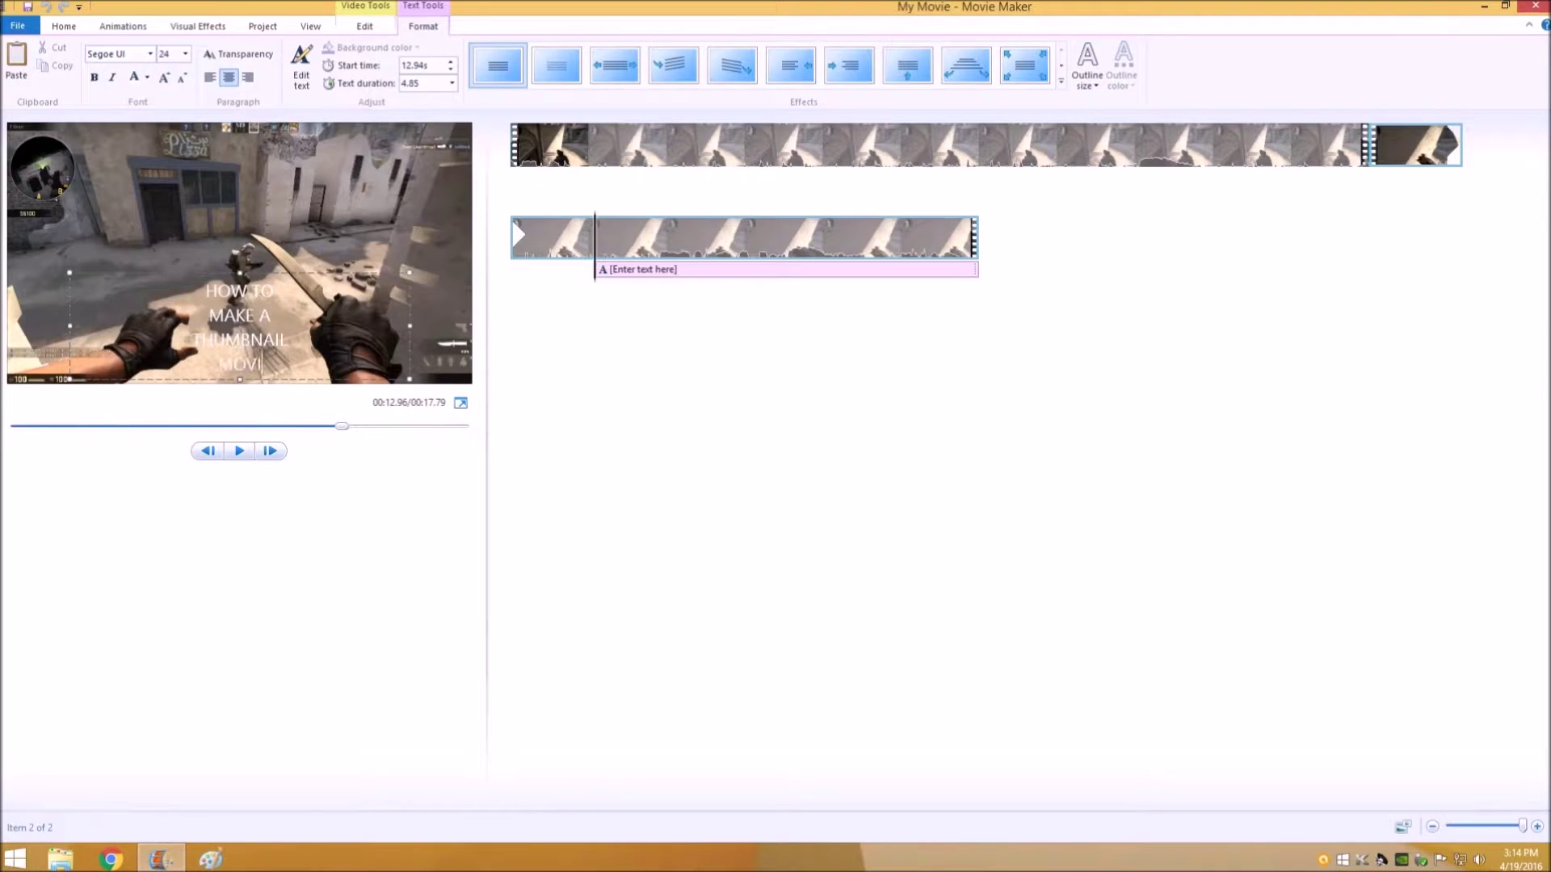
text(E MAKER)
Make the caption bold with orange text and a narrow black outline
click(95, 77)
click(147, 76)
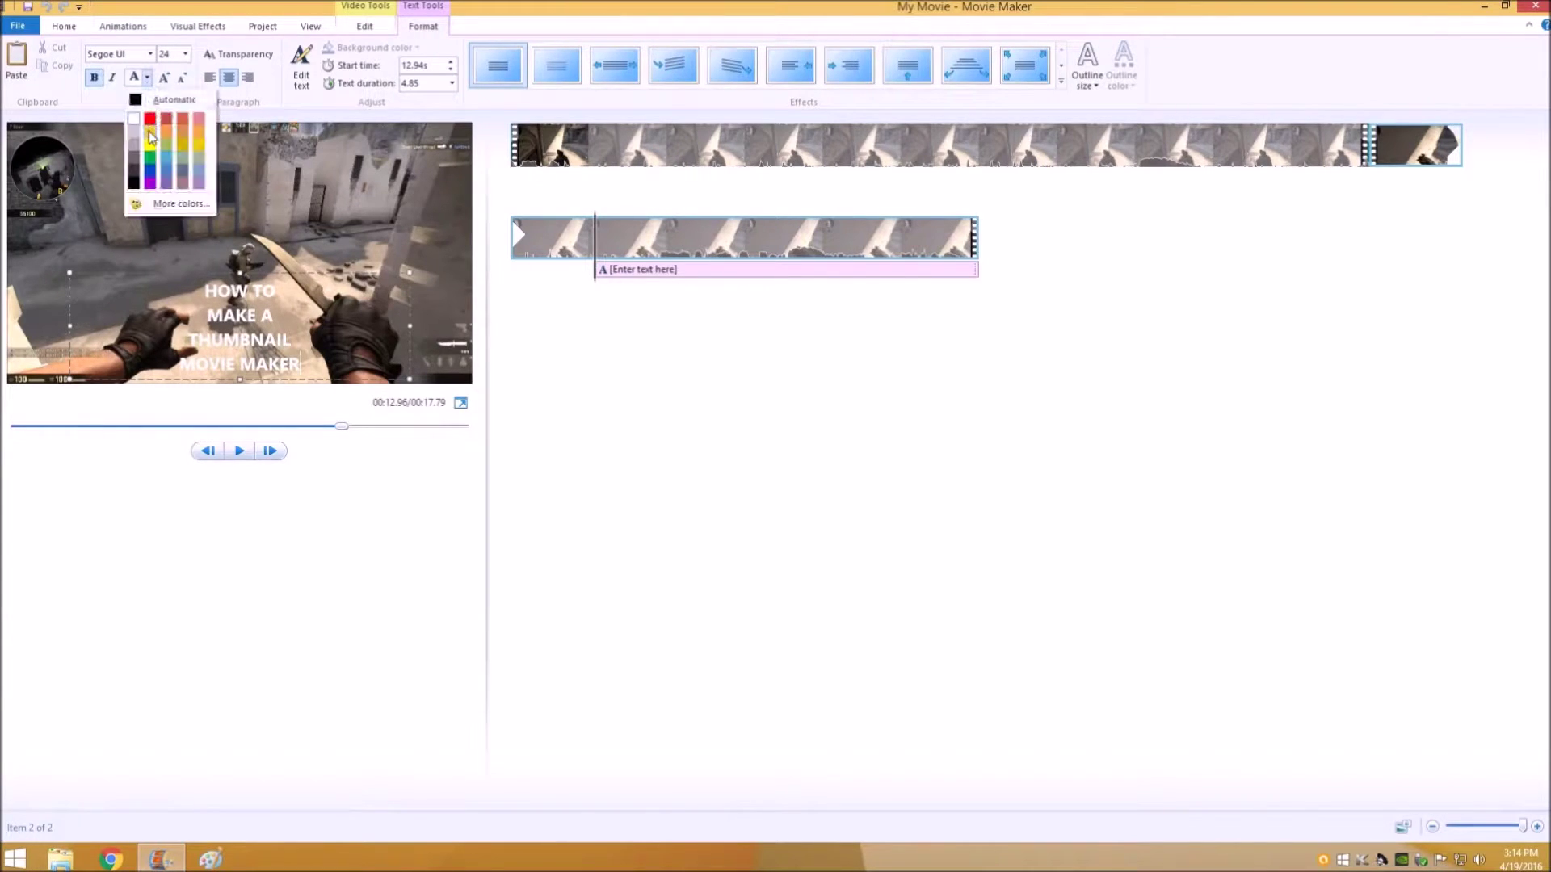
click(150, 143)
click(1102, 78)
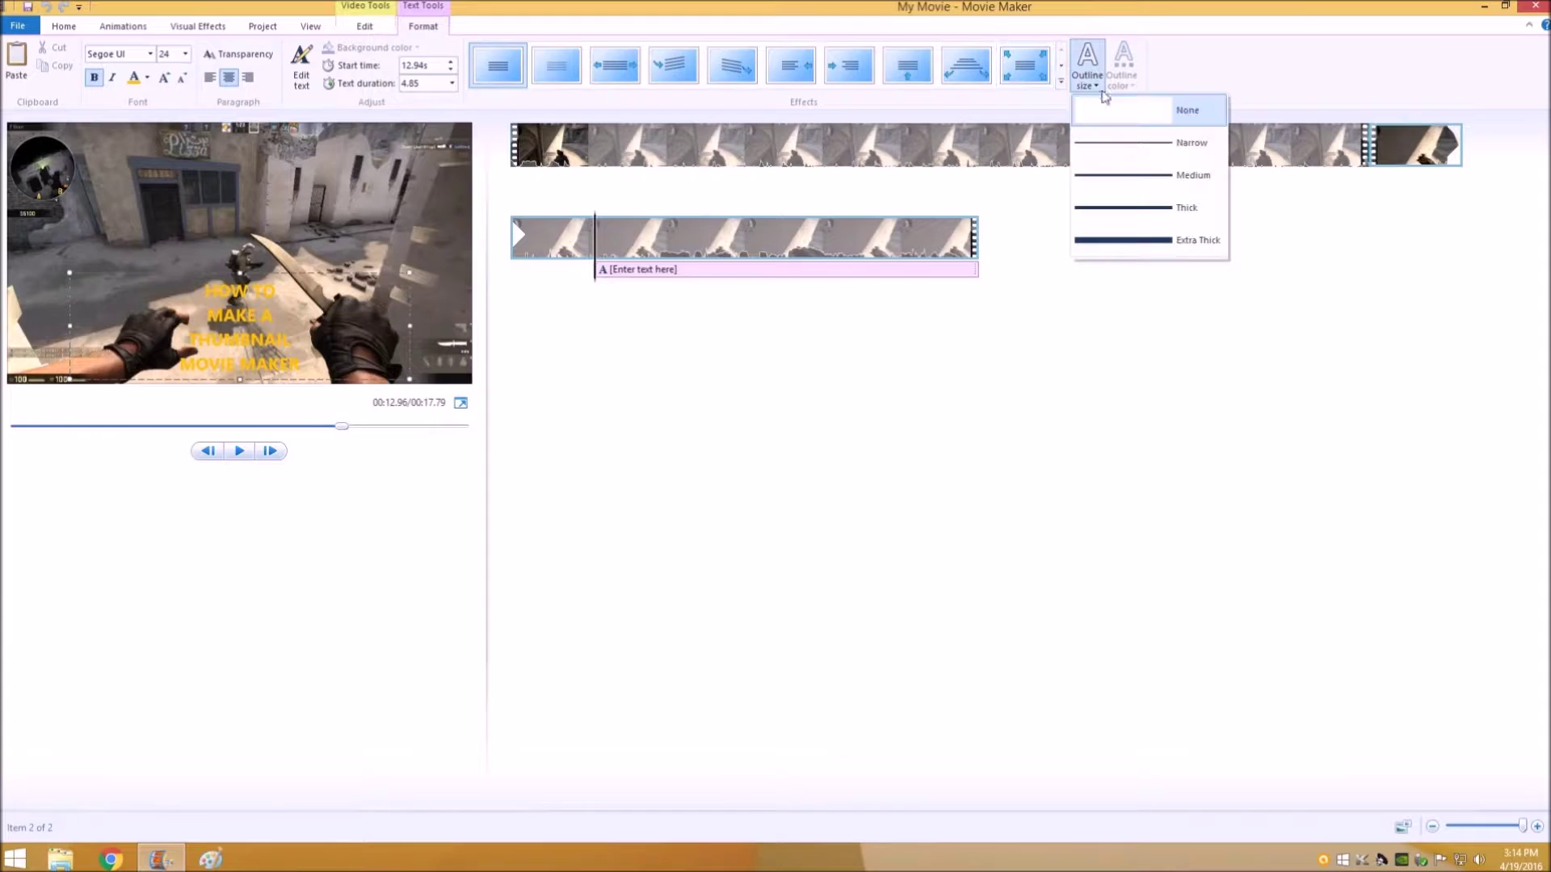
click(1113, 142)
click(1131, 81)
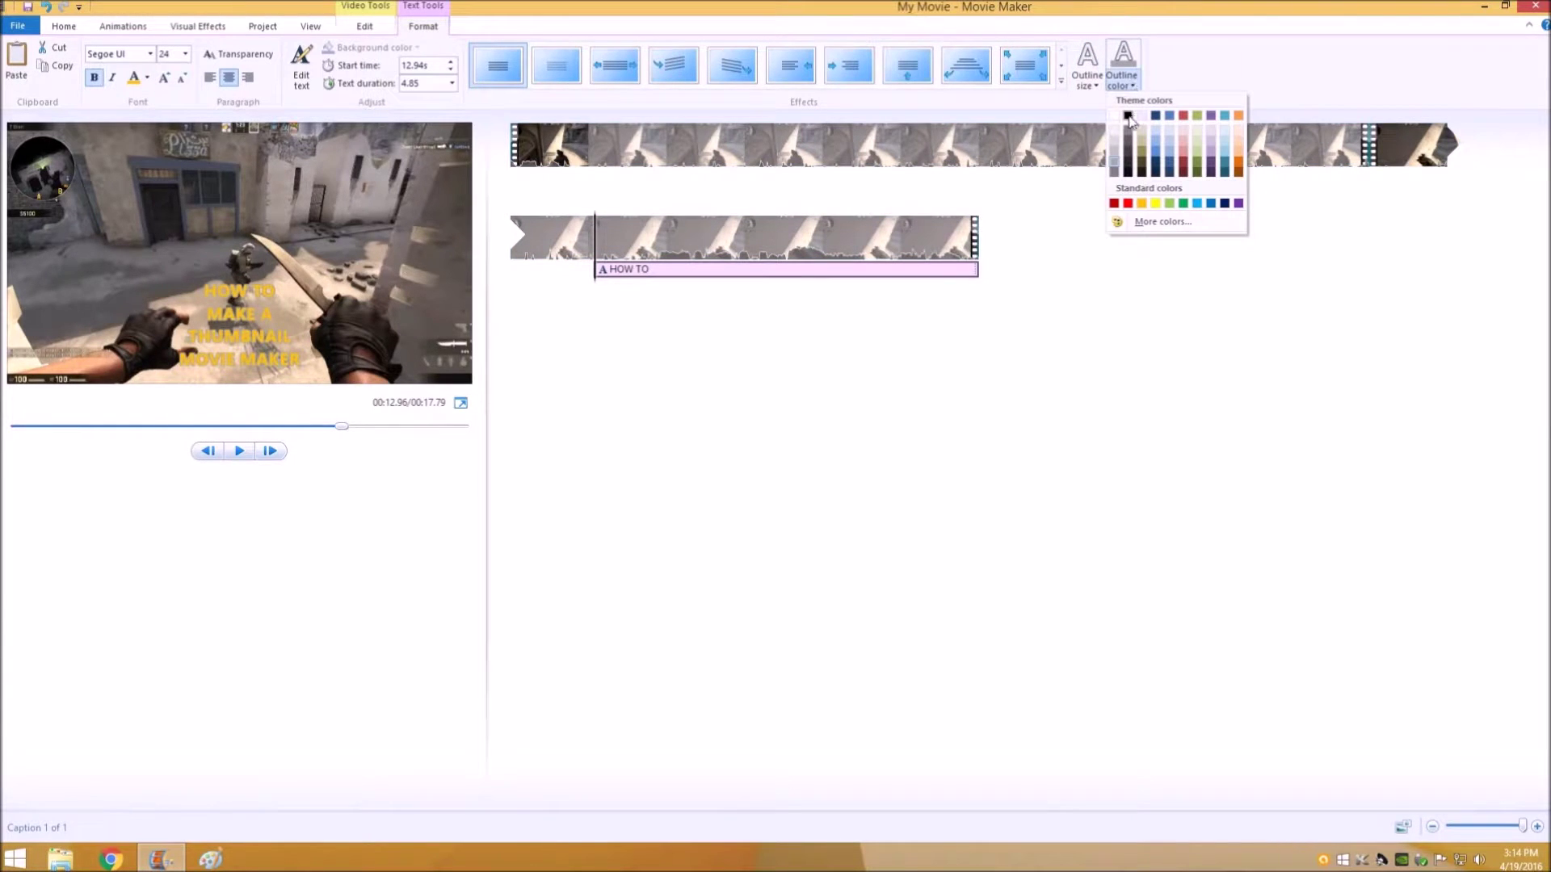
click(1128, 115)
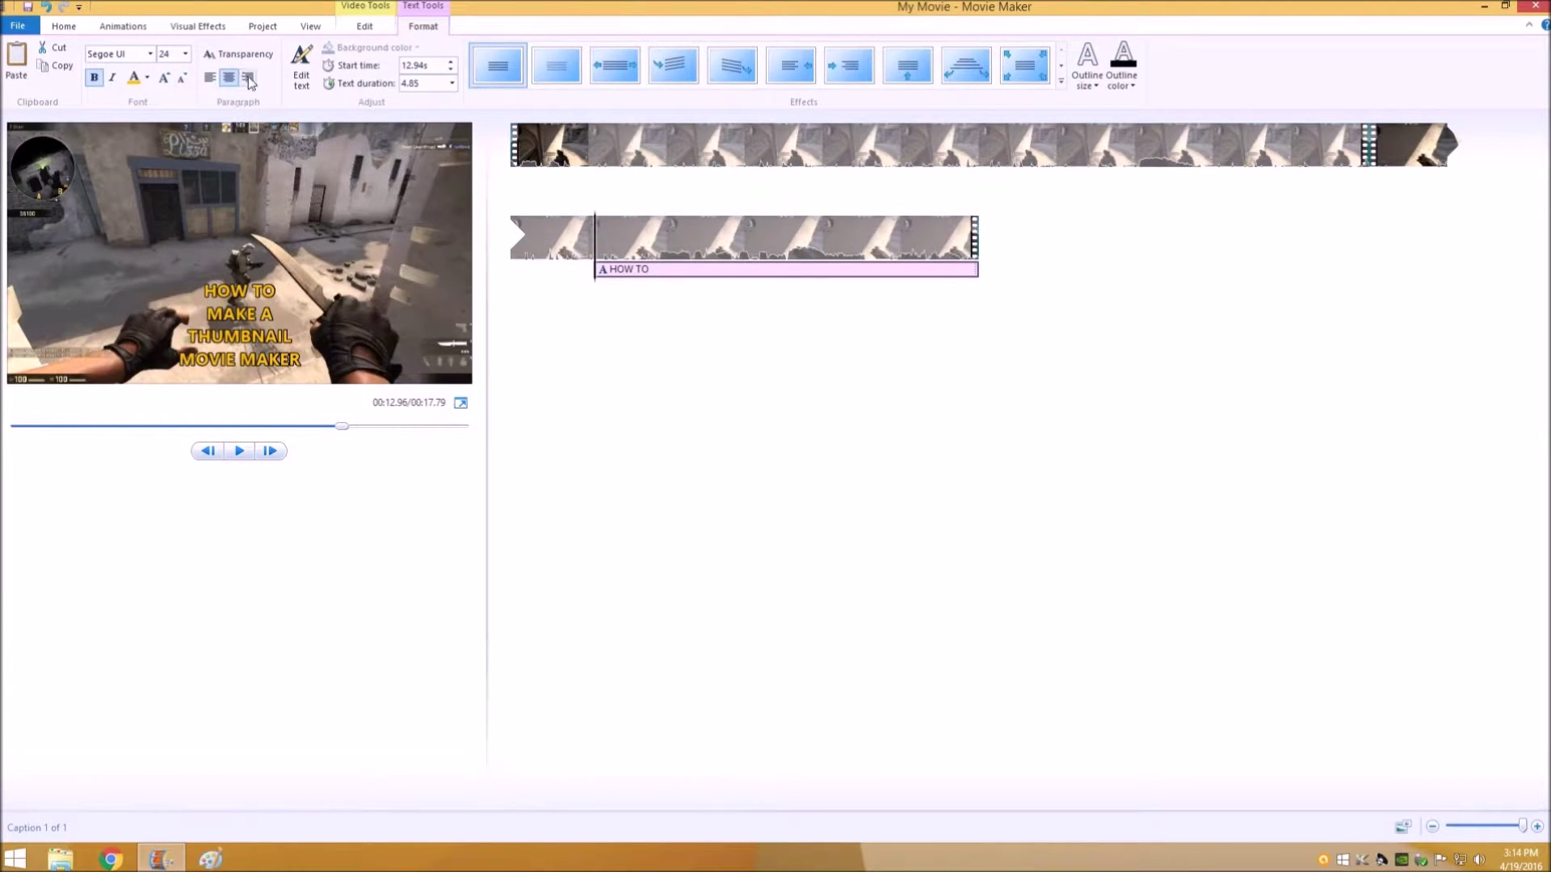
Left-align the caption and set its font to Impact at size 48
click(211, 77)
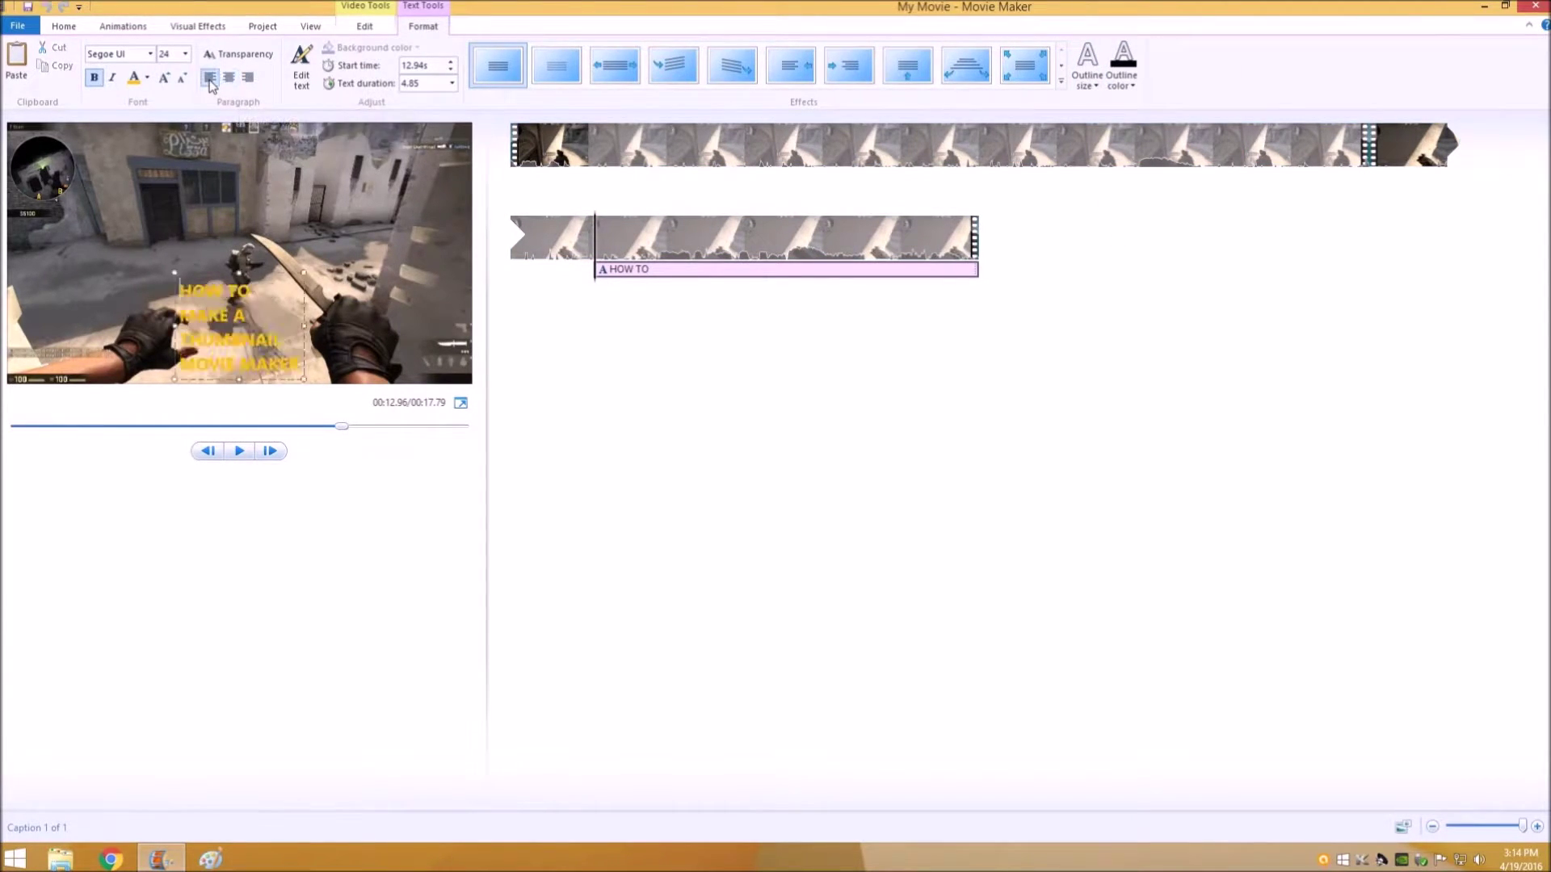
click(150, 53)
click(103, 431)
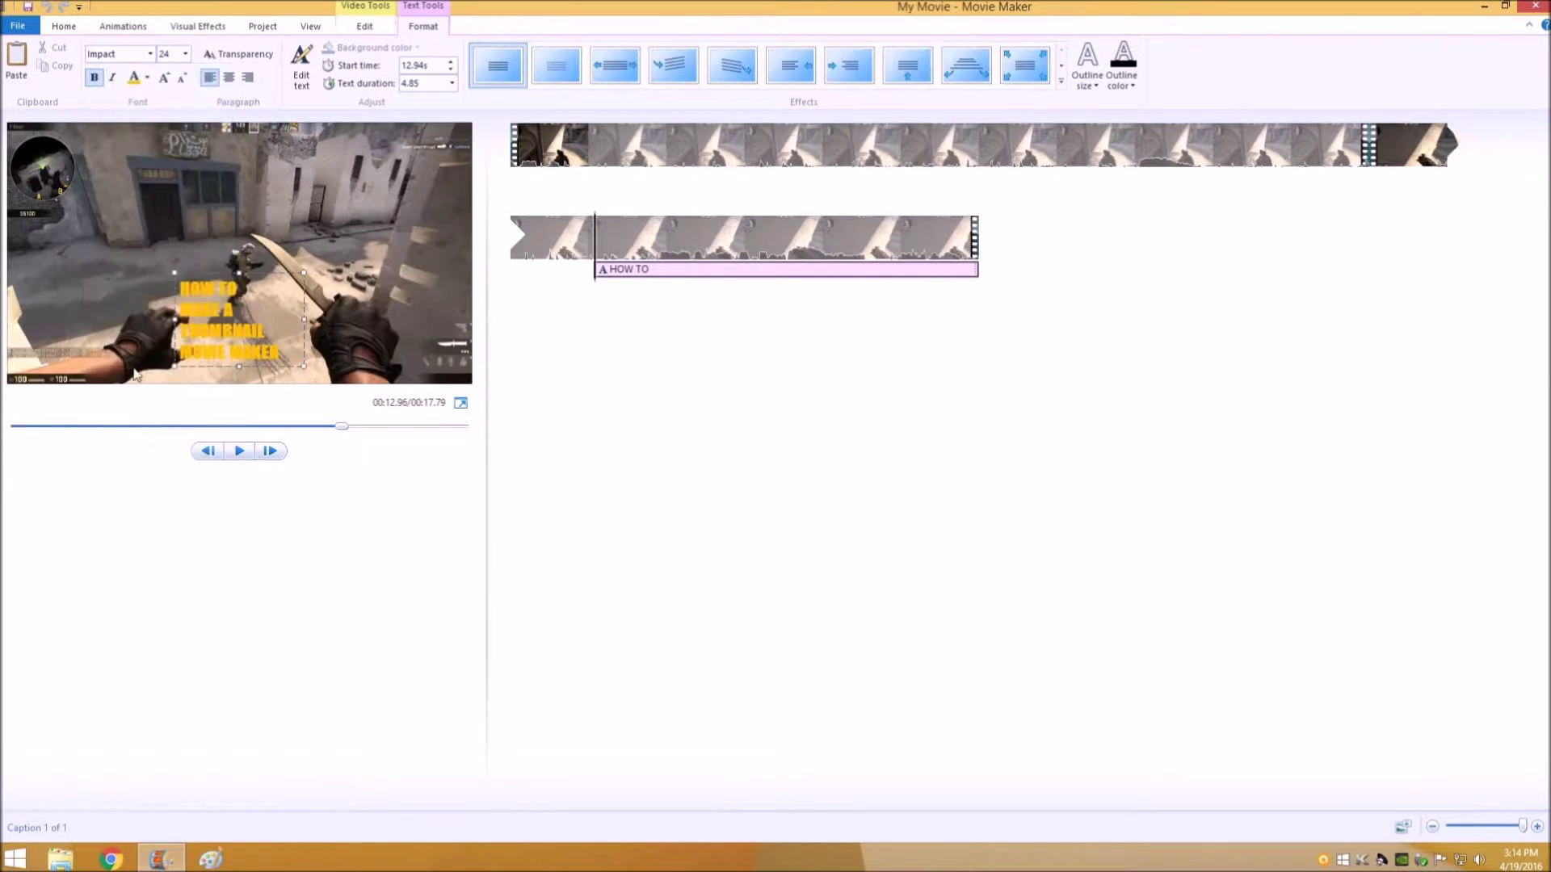
click(164, 77)
click(164, 77)
click(164, 77)
click(164, 77)
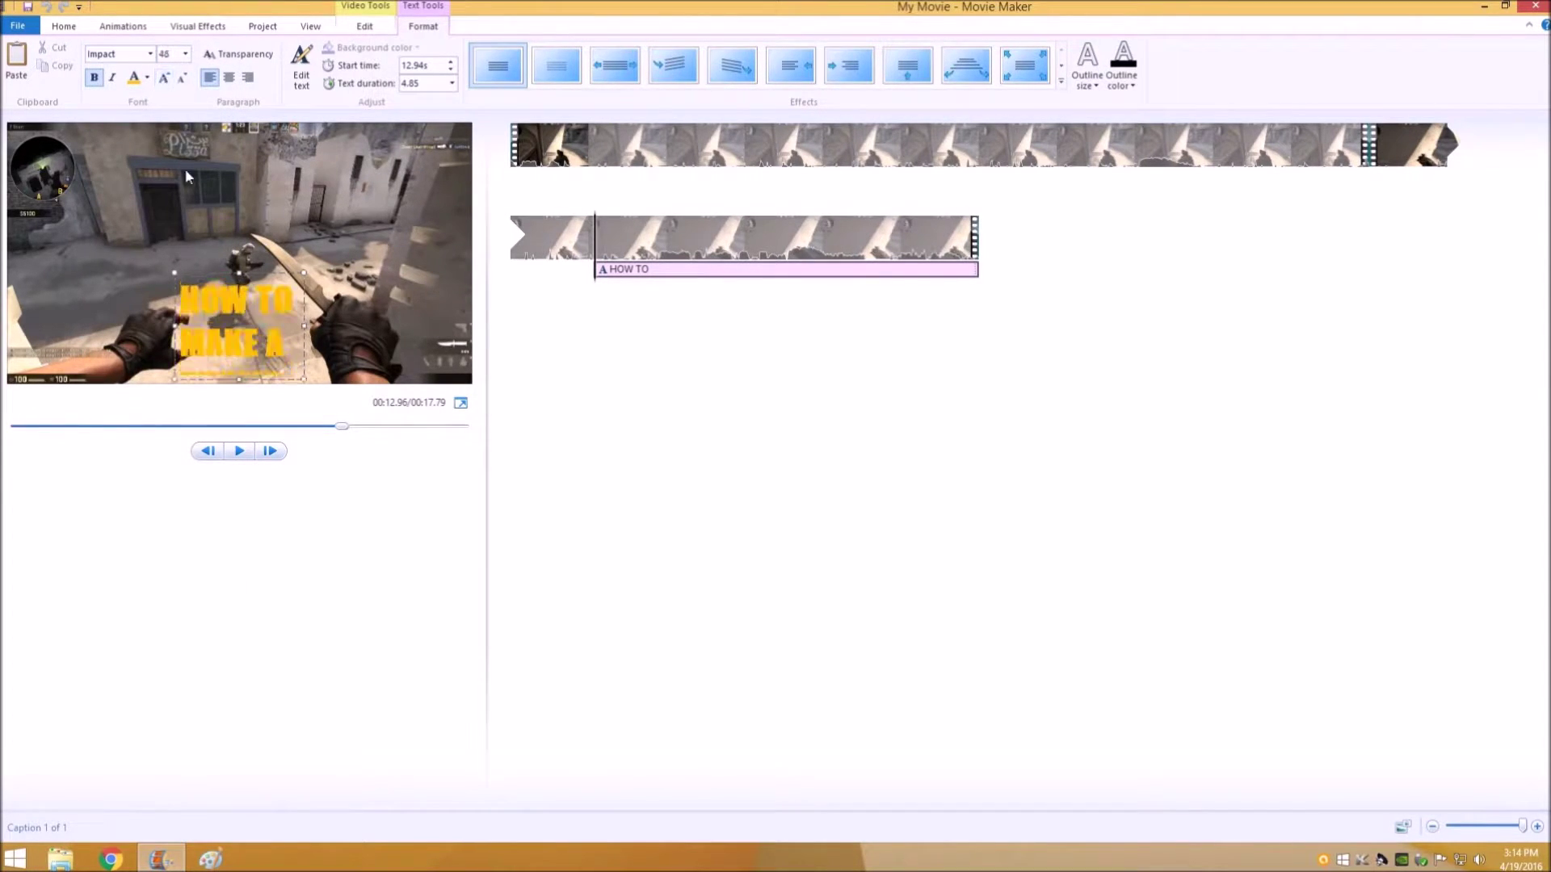
Enlarge the caption's text box, reduce the font size to 36 and move the caption lower over the video frame
drag(172, 270, 98, 194)
drag(306, 284, 380, 284)
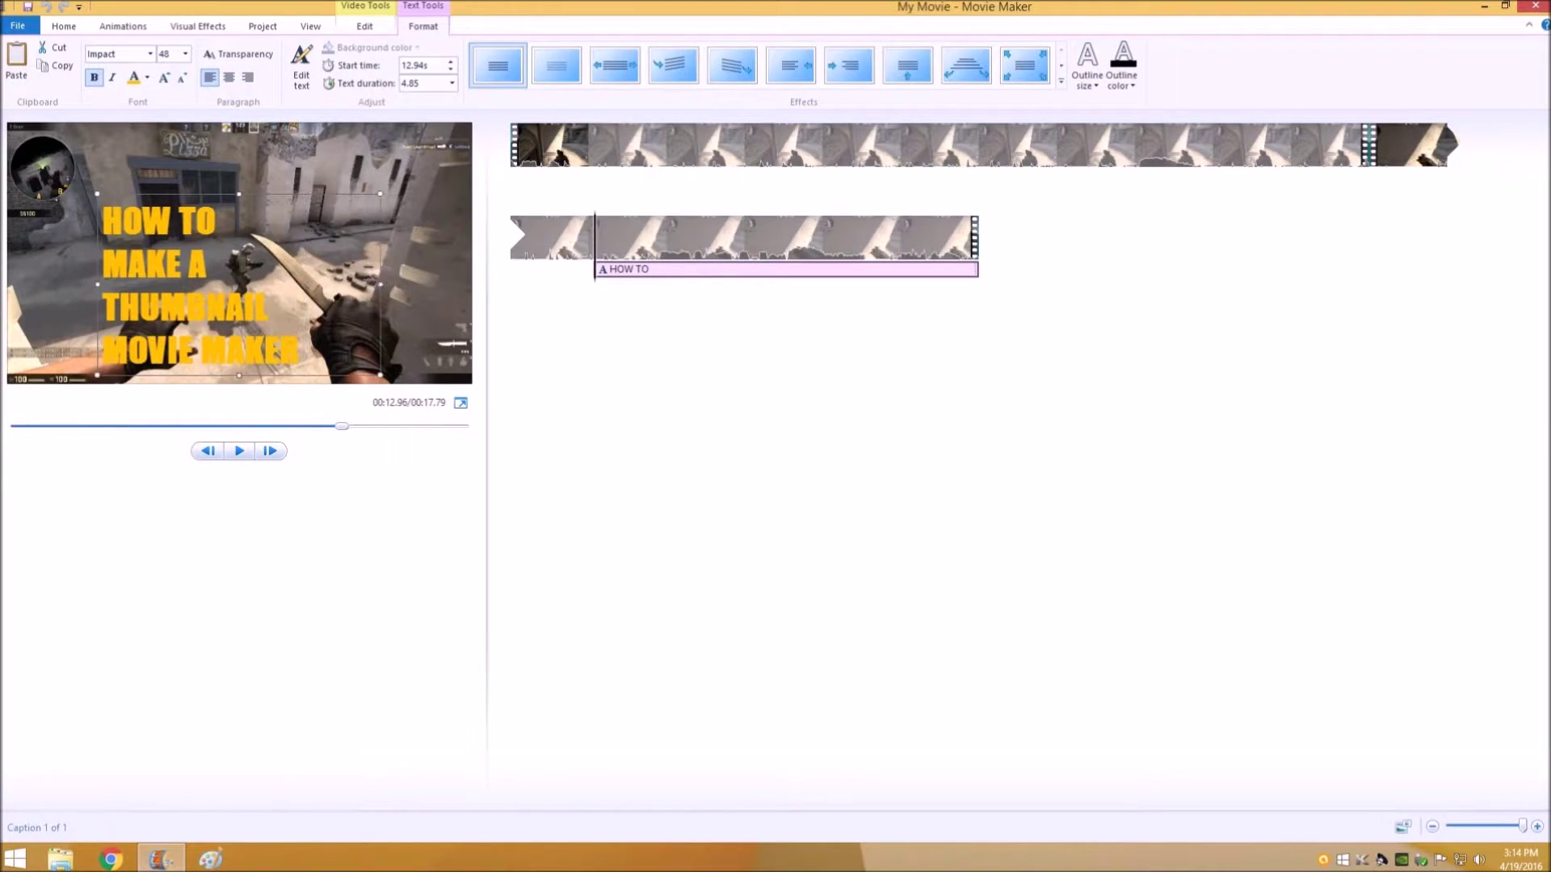
click(182, 78)
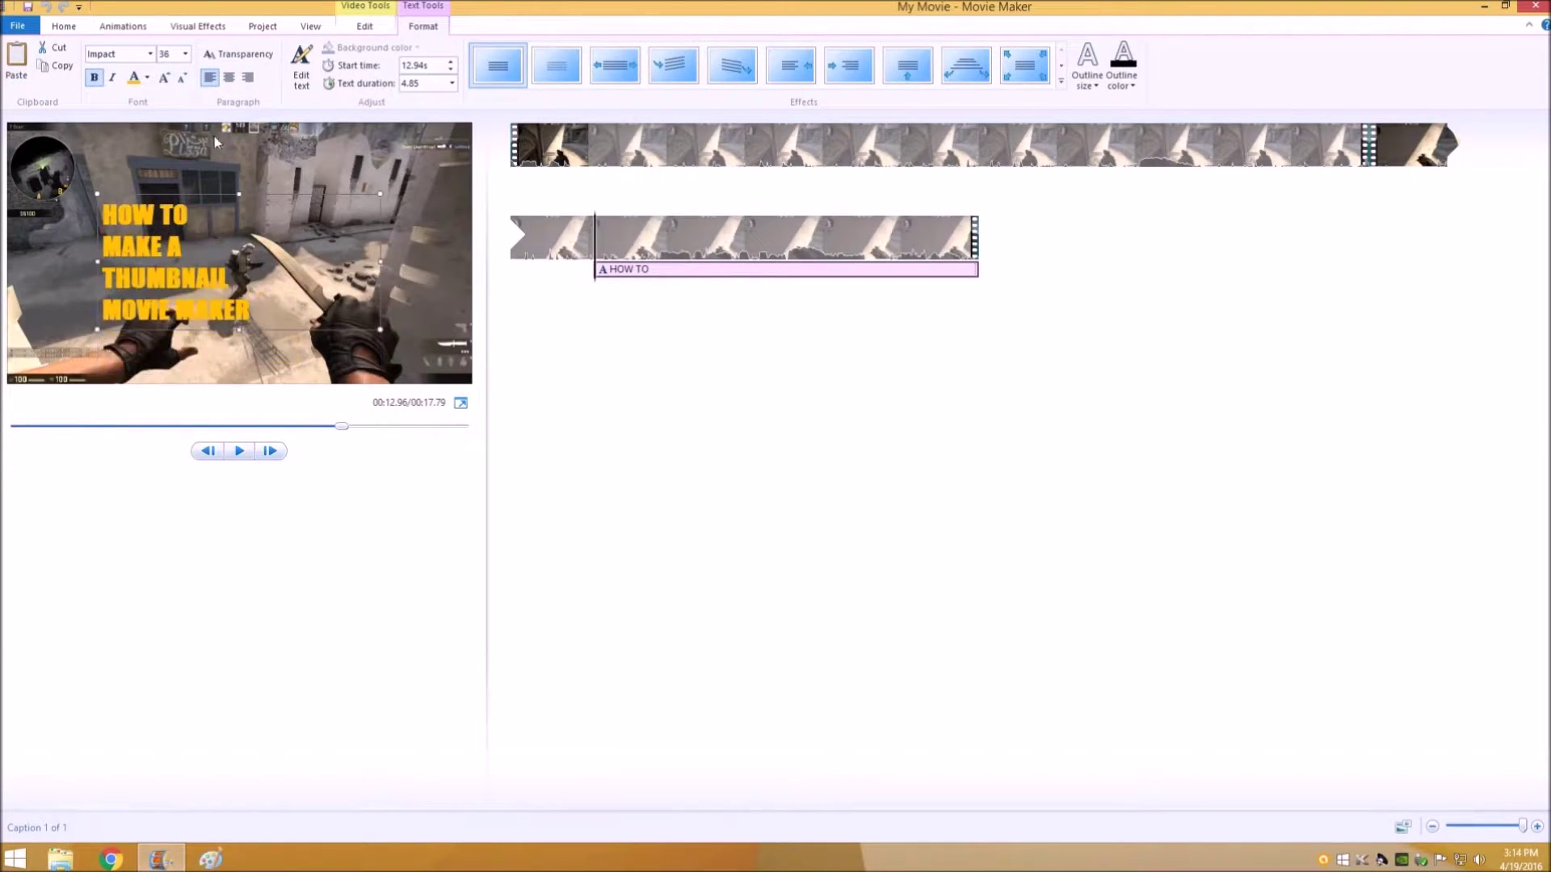
drag(223, 195, 253, 236)
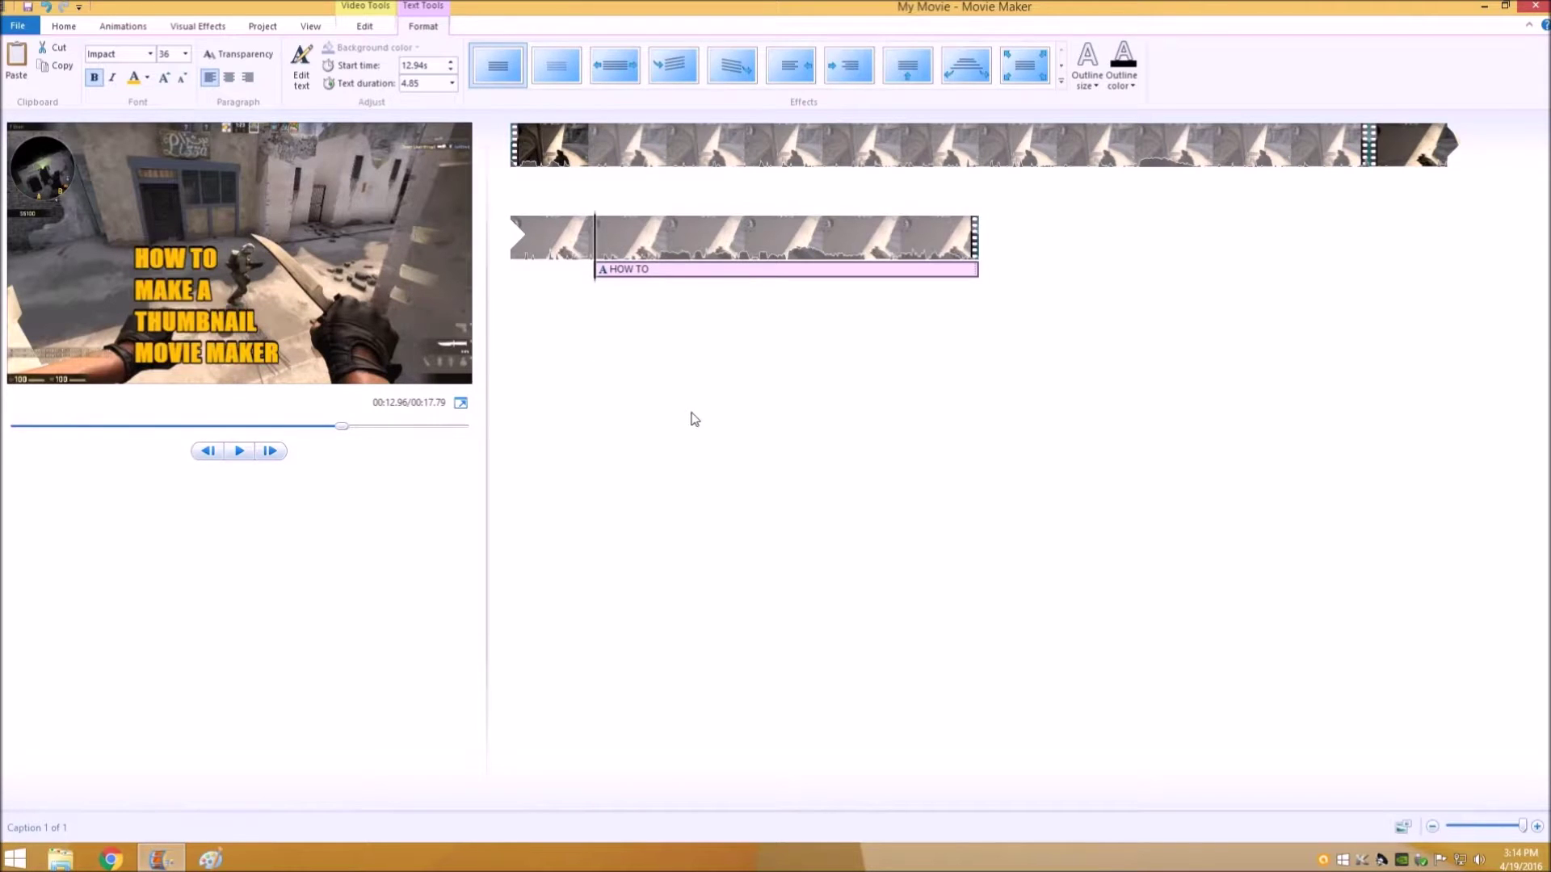
Insert the word "IN" on its own line between "THUMBNAIL" and "MOVIE MAKER" in the caption
click(285, 336)
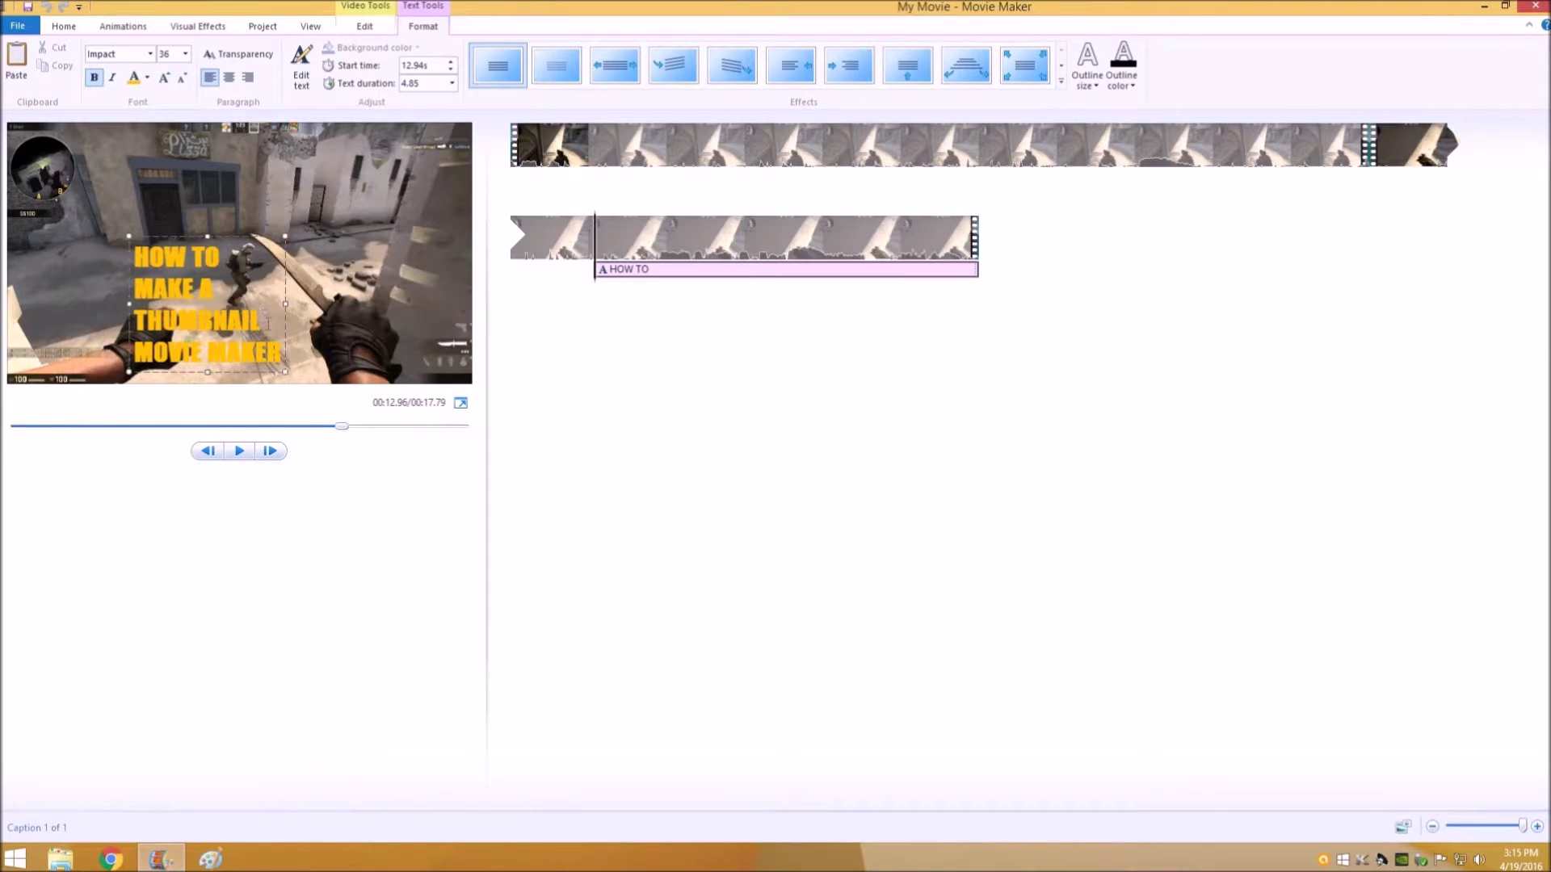
text(IN)
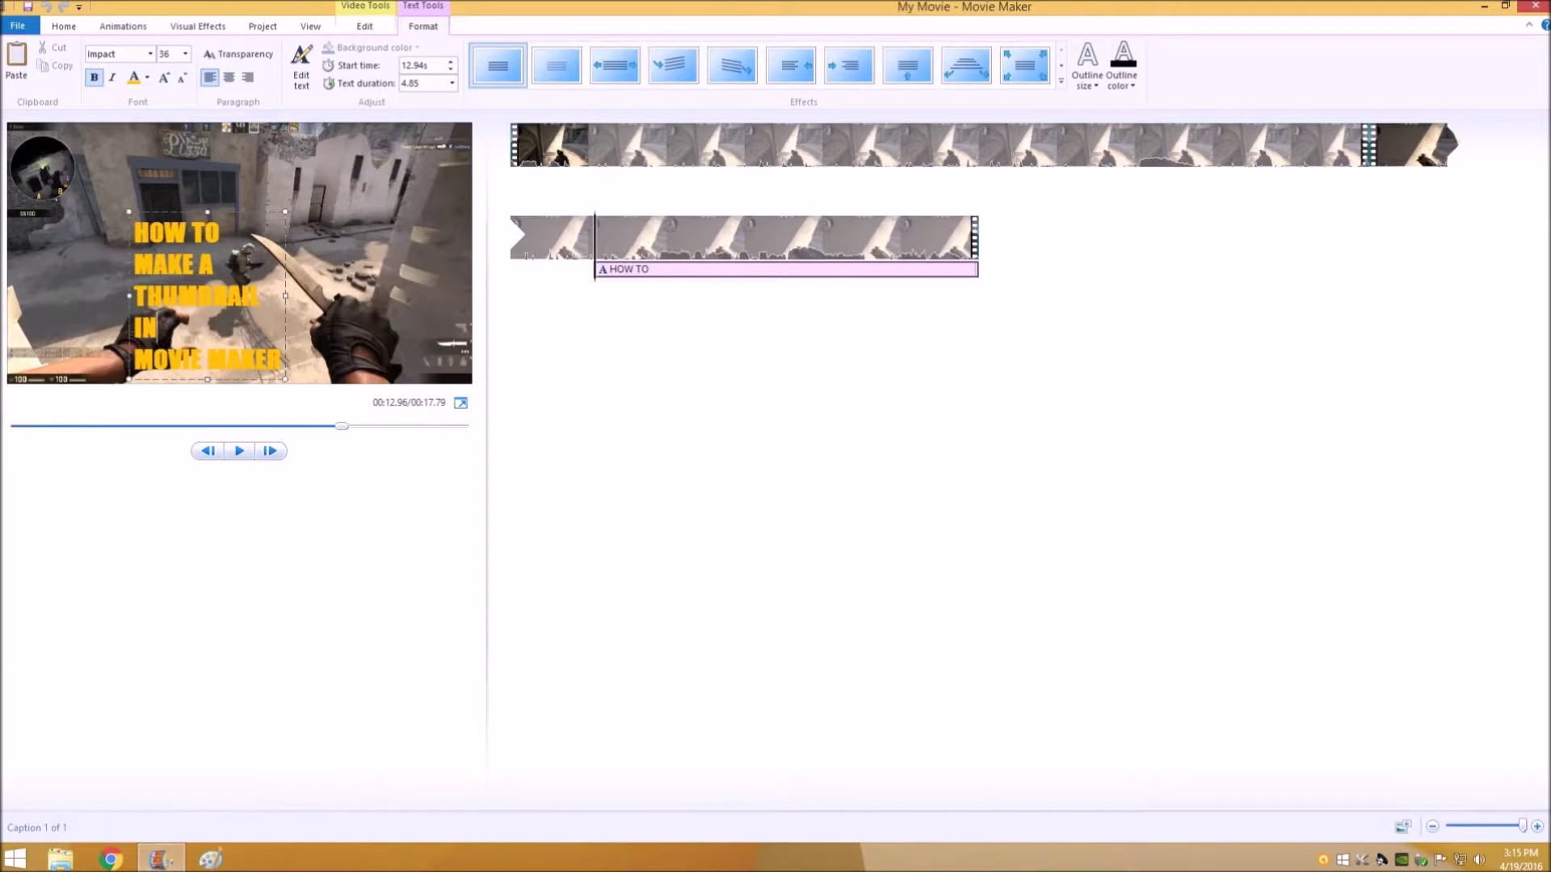
Widen the caption's text box to fit "WINDOWS MOVIE MAKER" as its last line and move the caption lower over the frame
drag(289, 297, 402, 297)
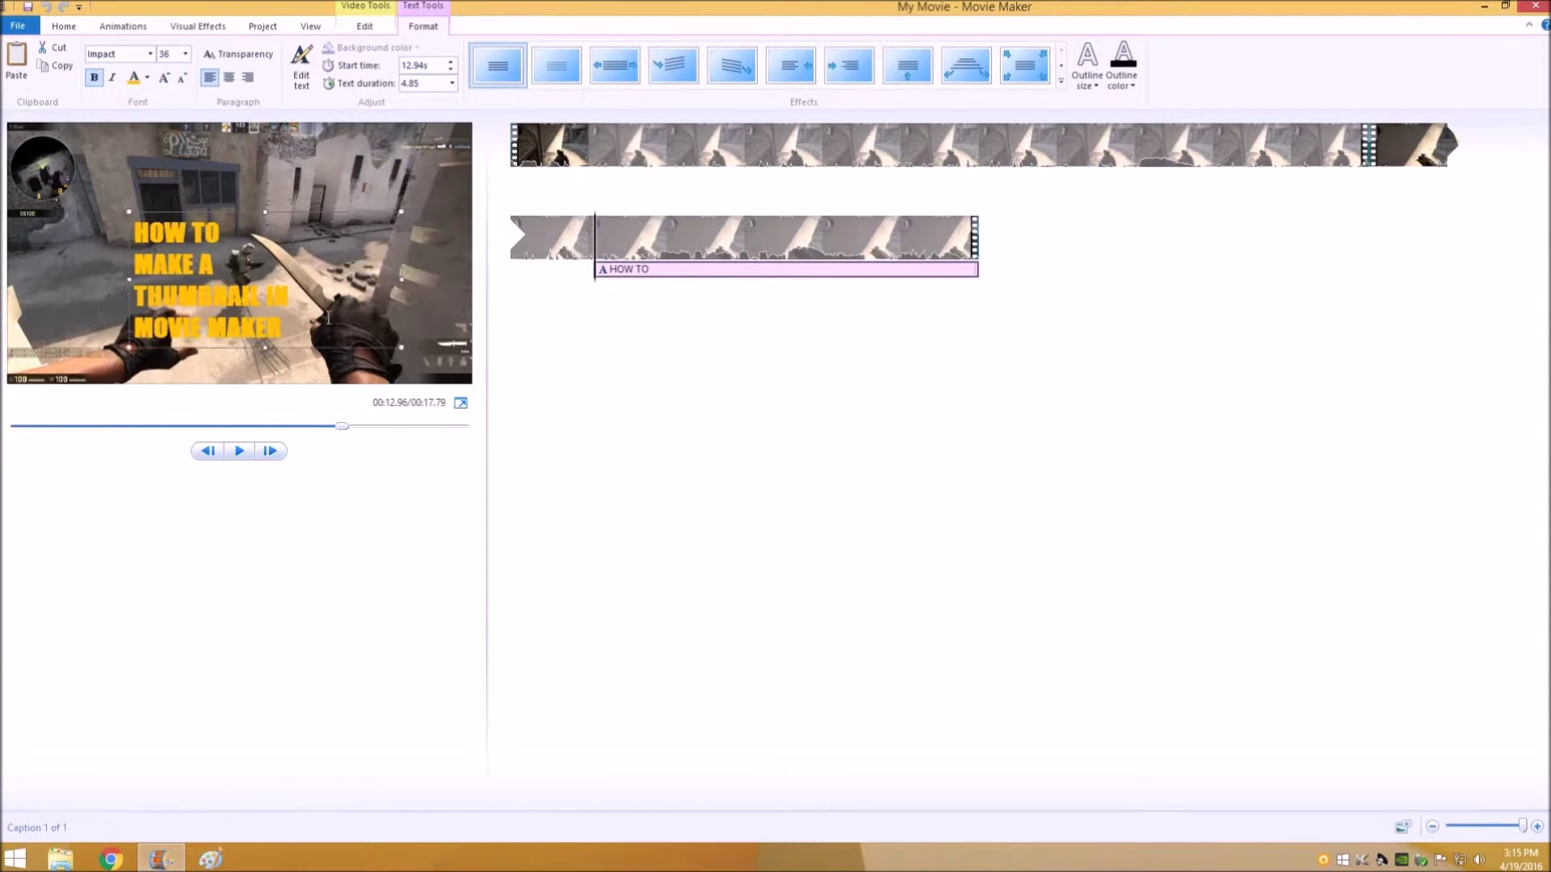
click(134, 327)
text(WINDOWS MOVIE)
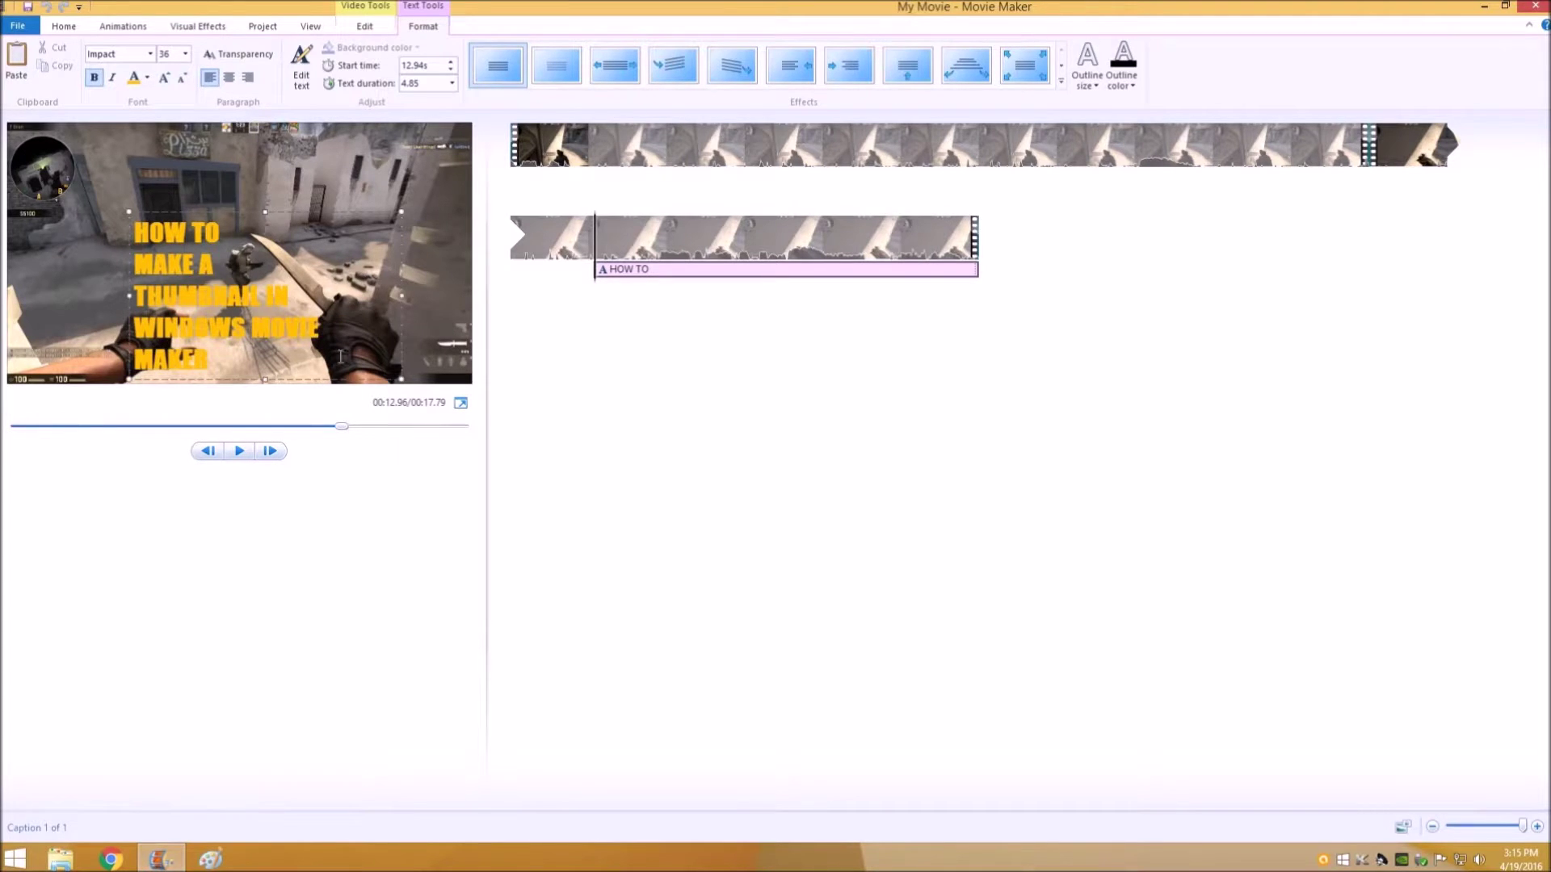
drag(402, 298, 415, 298)
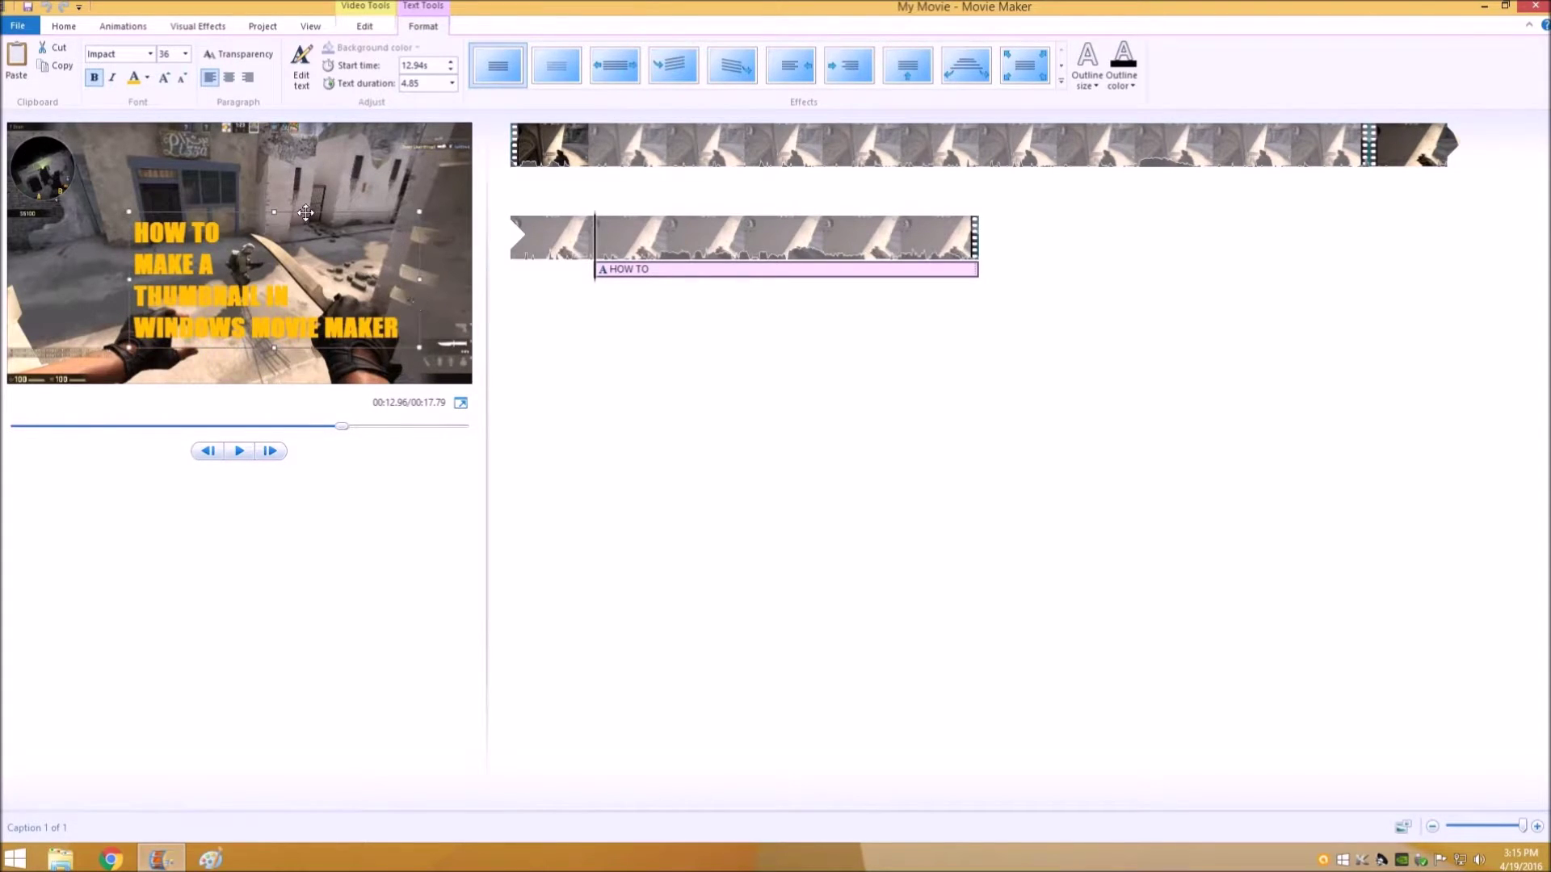
drag(304, 211, 297, 239)
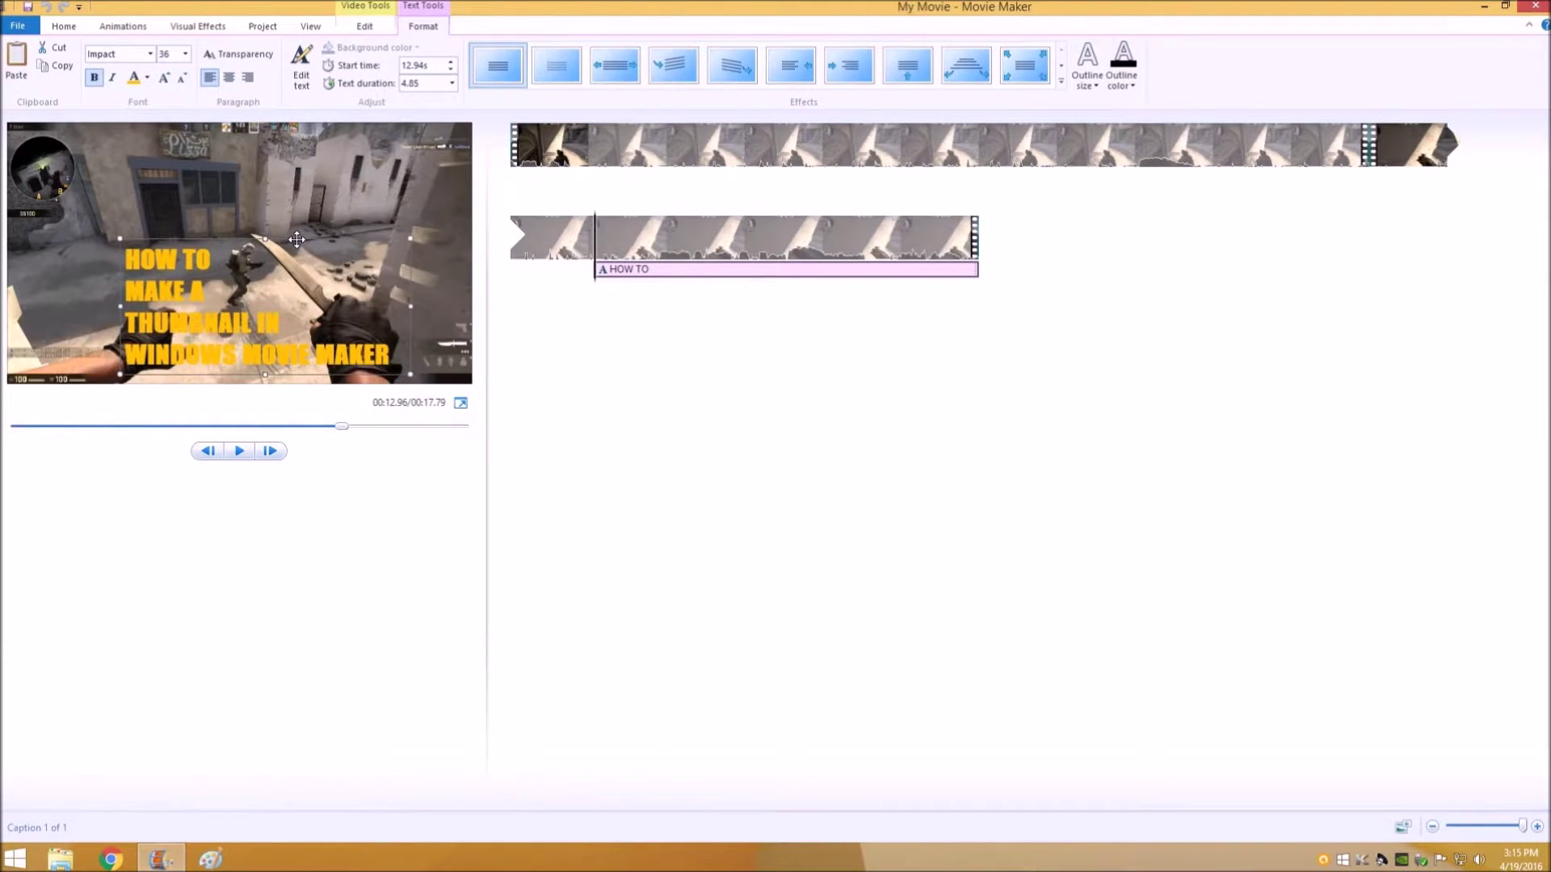
click(600, 424)
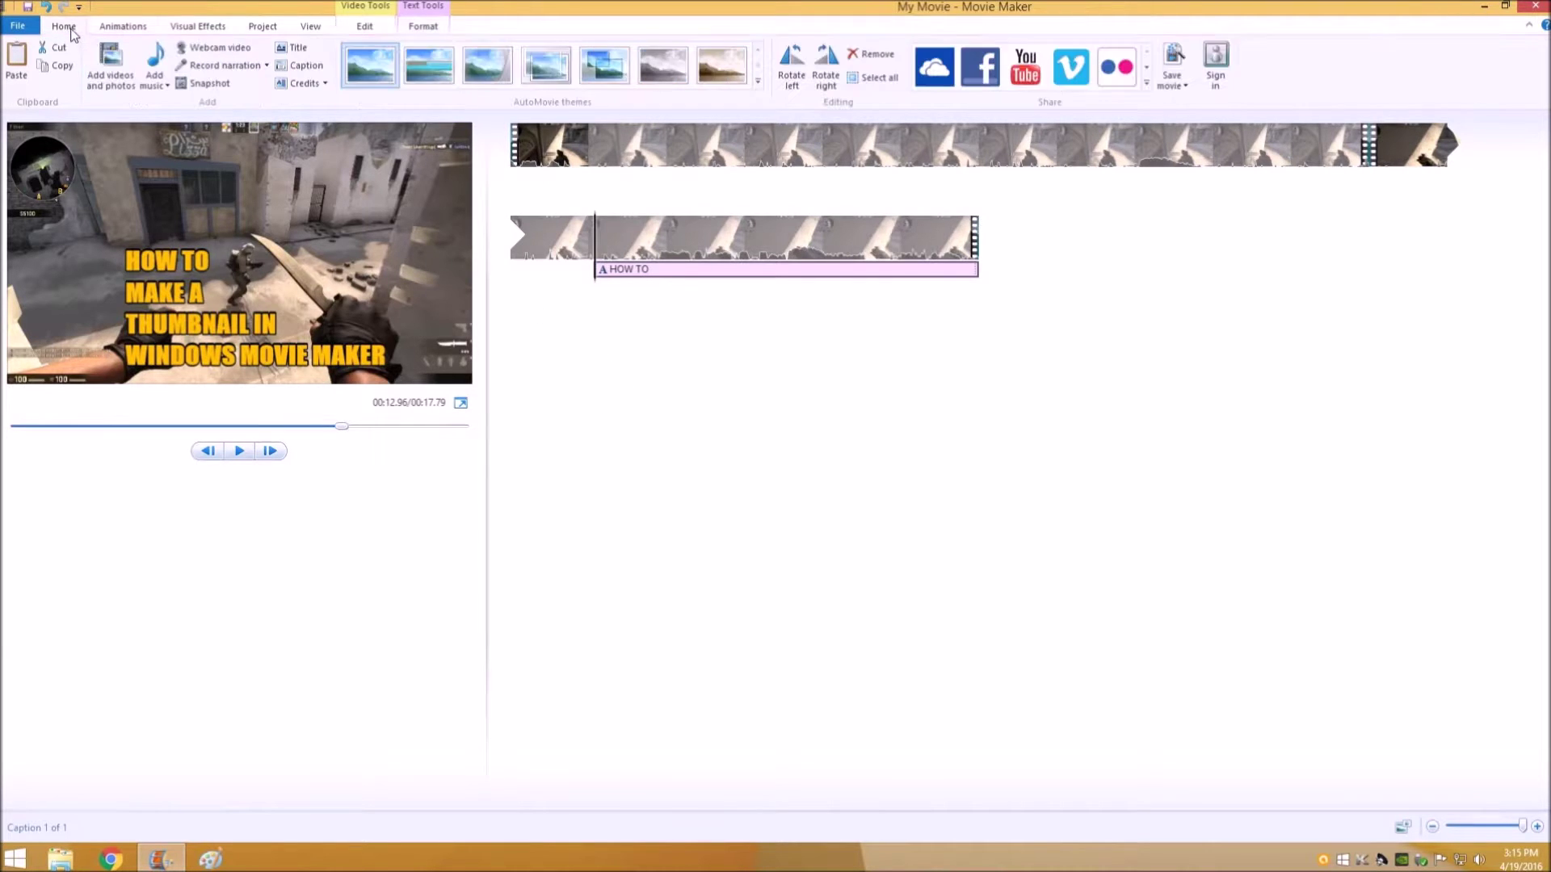
Save a PNG snapshot of the captioned frame to the Desktop as "HOW TO MAKE A THUMBNAIL WINDOWS MOVIE MAKER"
click(206, 84)
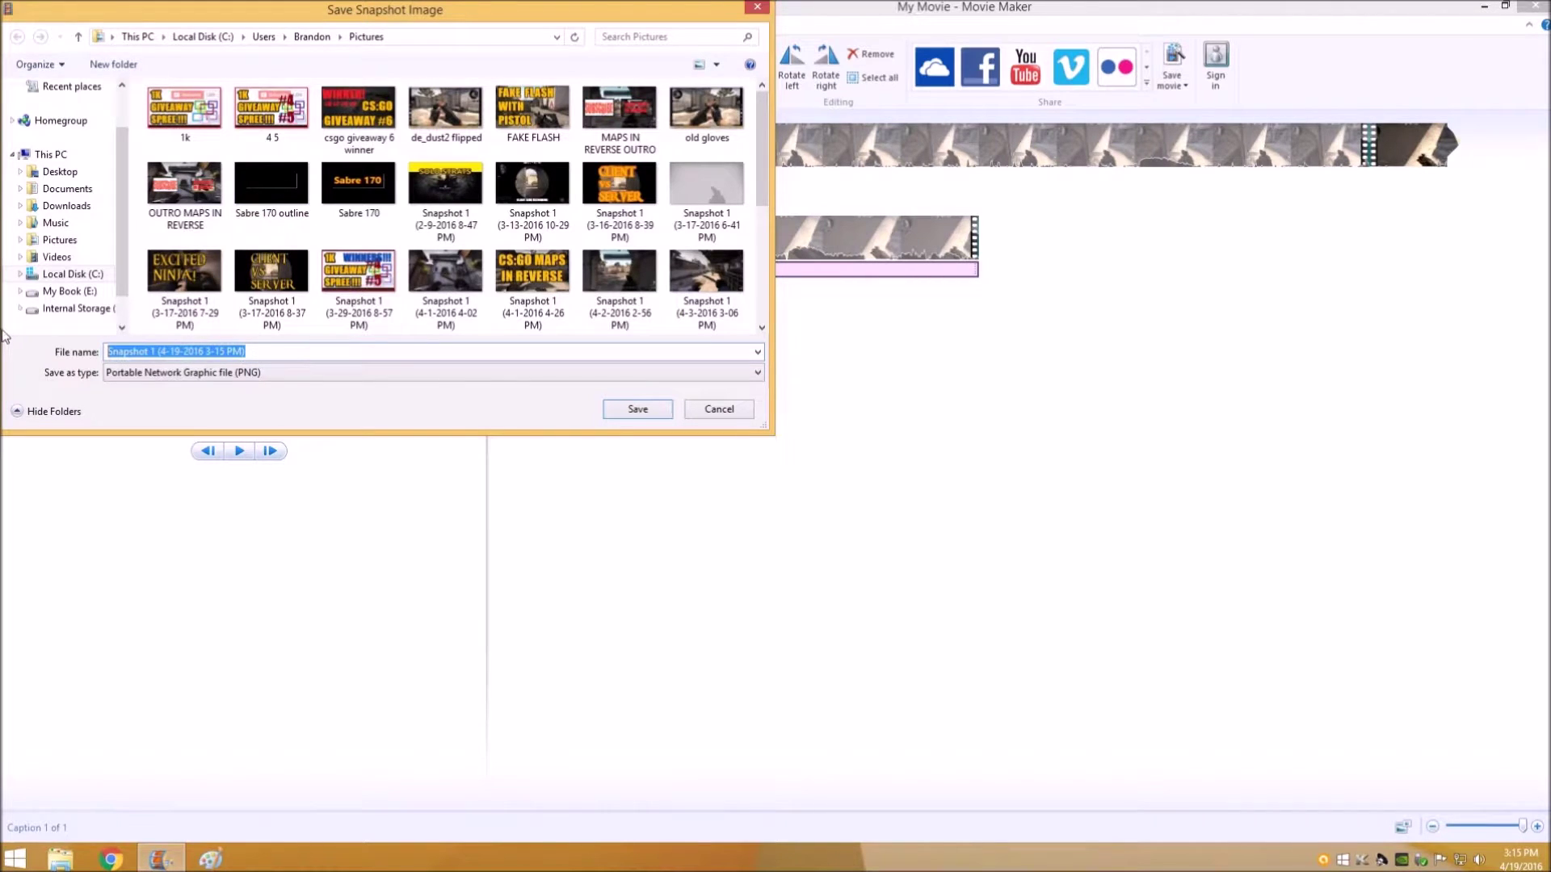
text(HOW TO MAKE A THUMBNAIL)
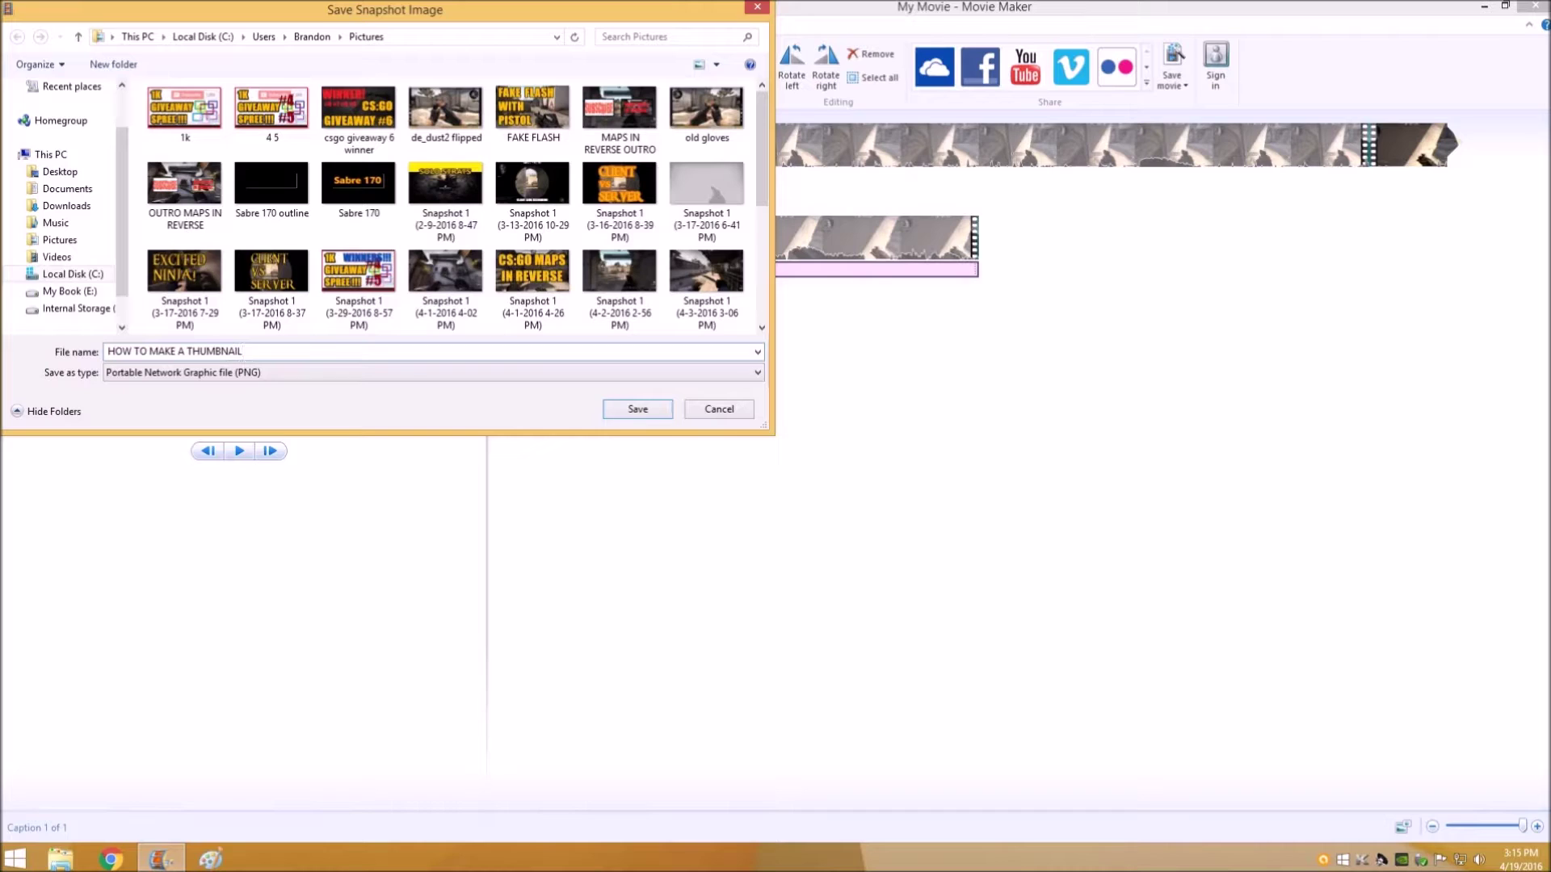
text( MOVIE MAK)
text( WINDOWS MOVIE MAKER)
click(62, 172)
click(634, 410)
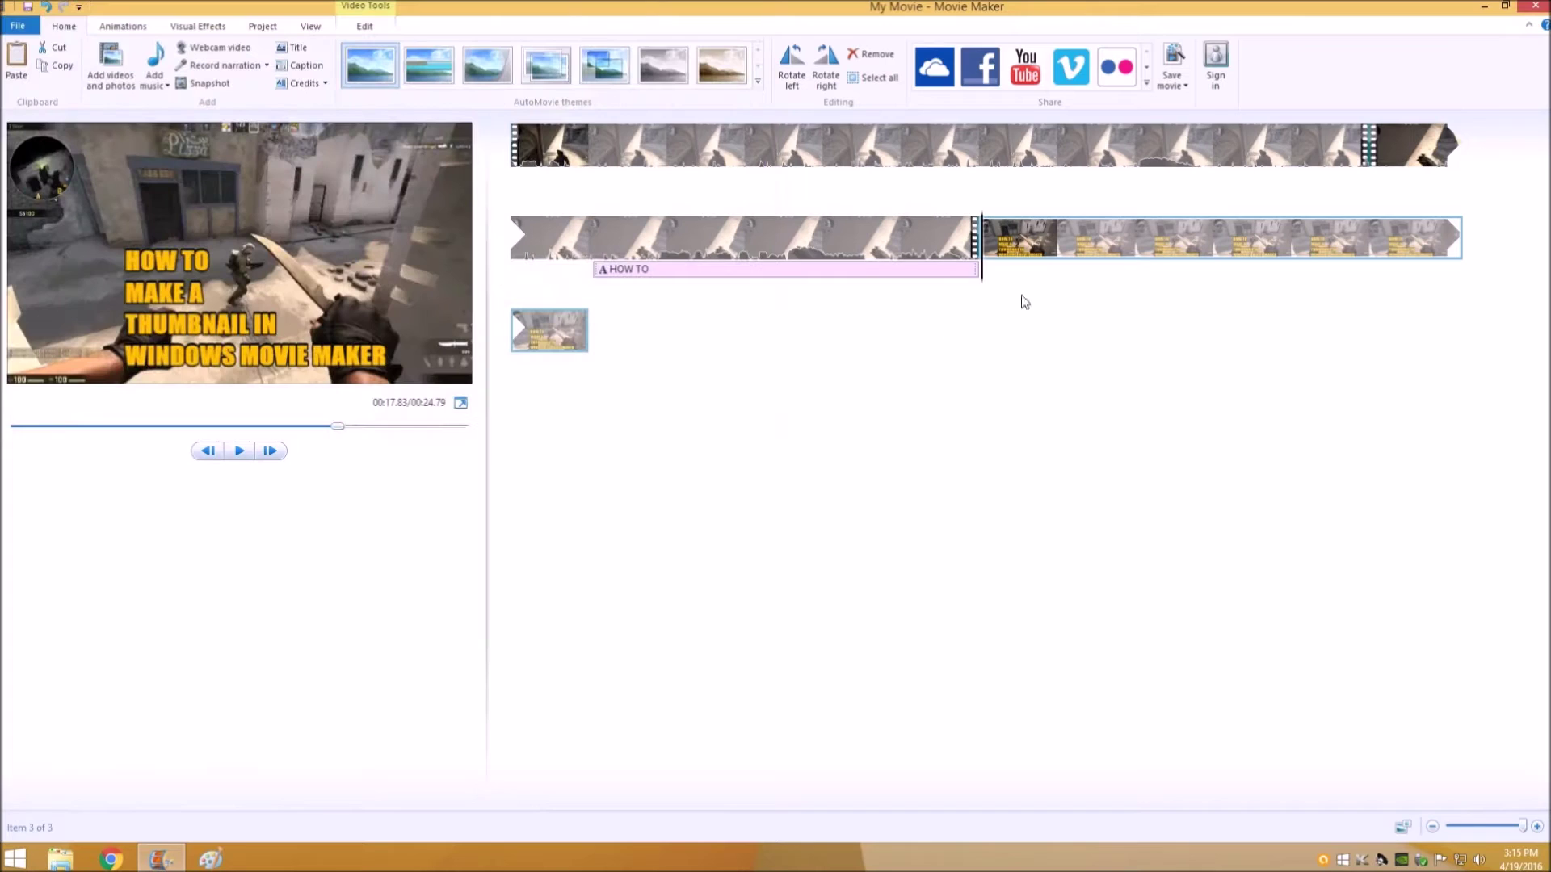
Switch to the desktop and open the saved snapshot image for editing in Paint
click(1488, 8)
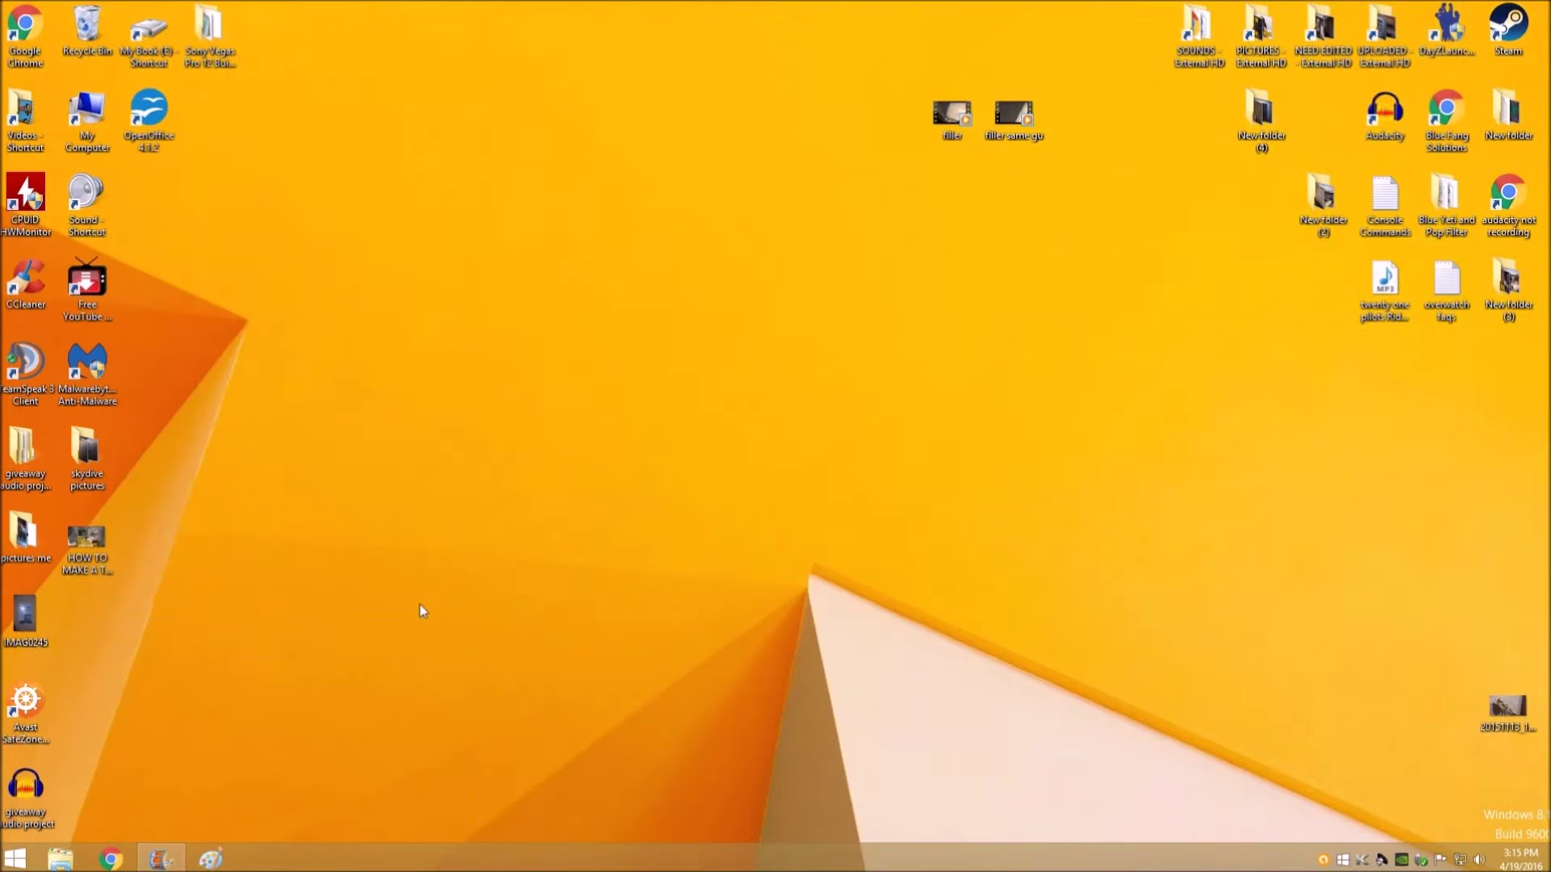
click(105, 546)
right_click(105, 547)
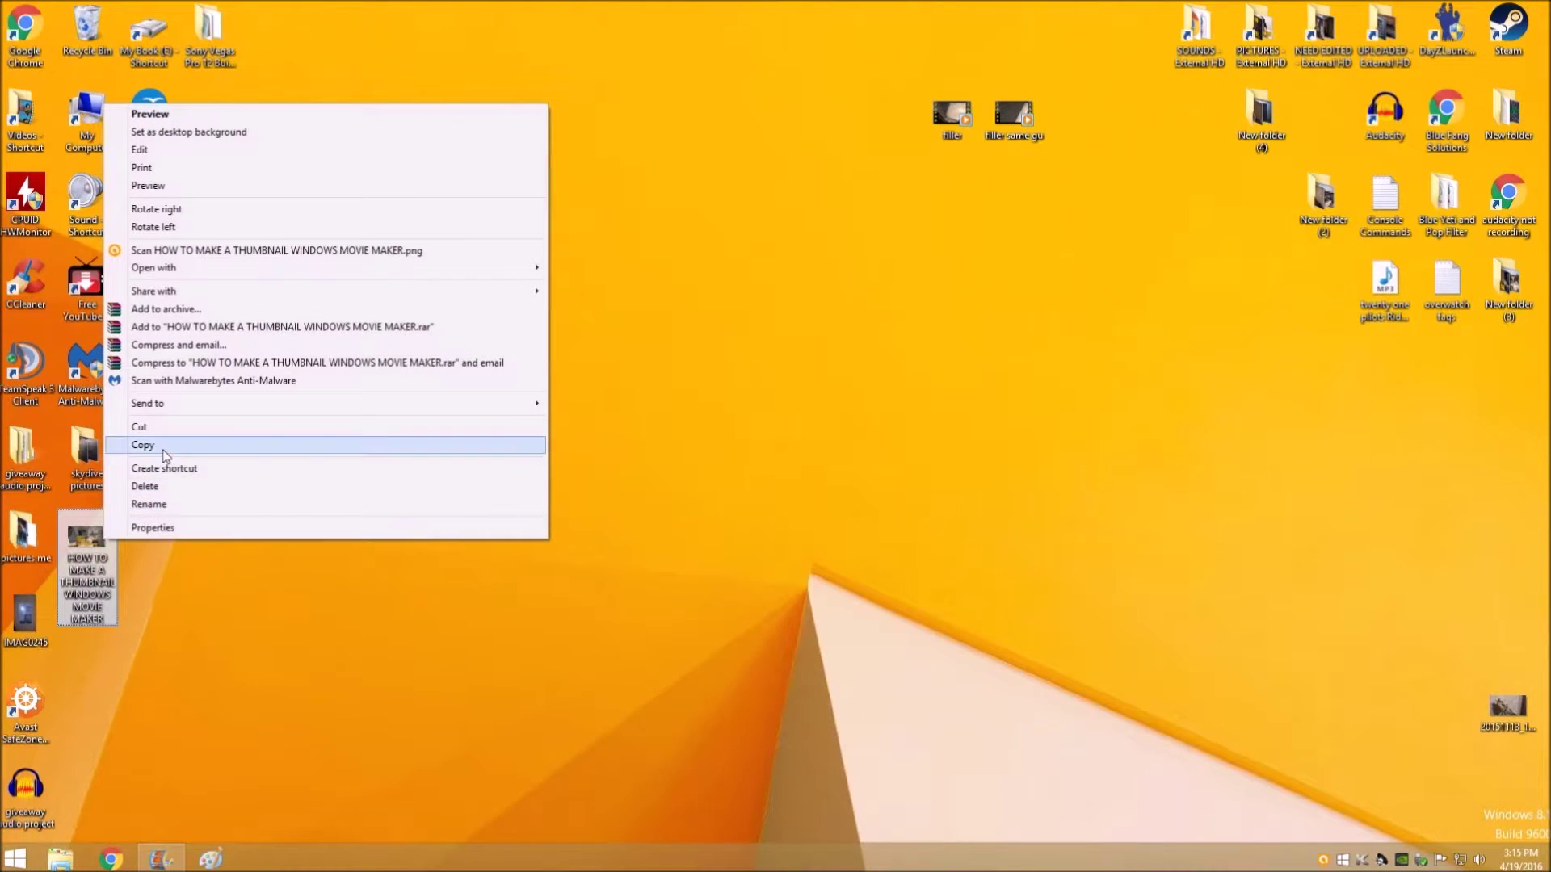
click(144, 150)
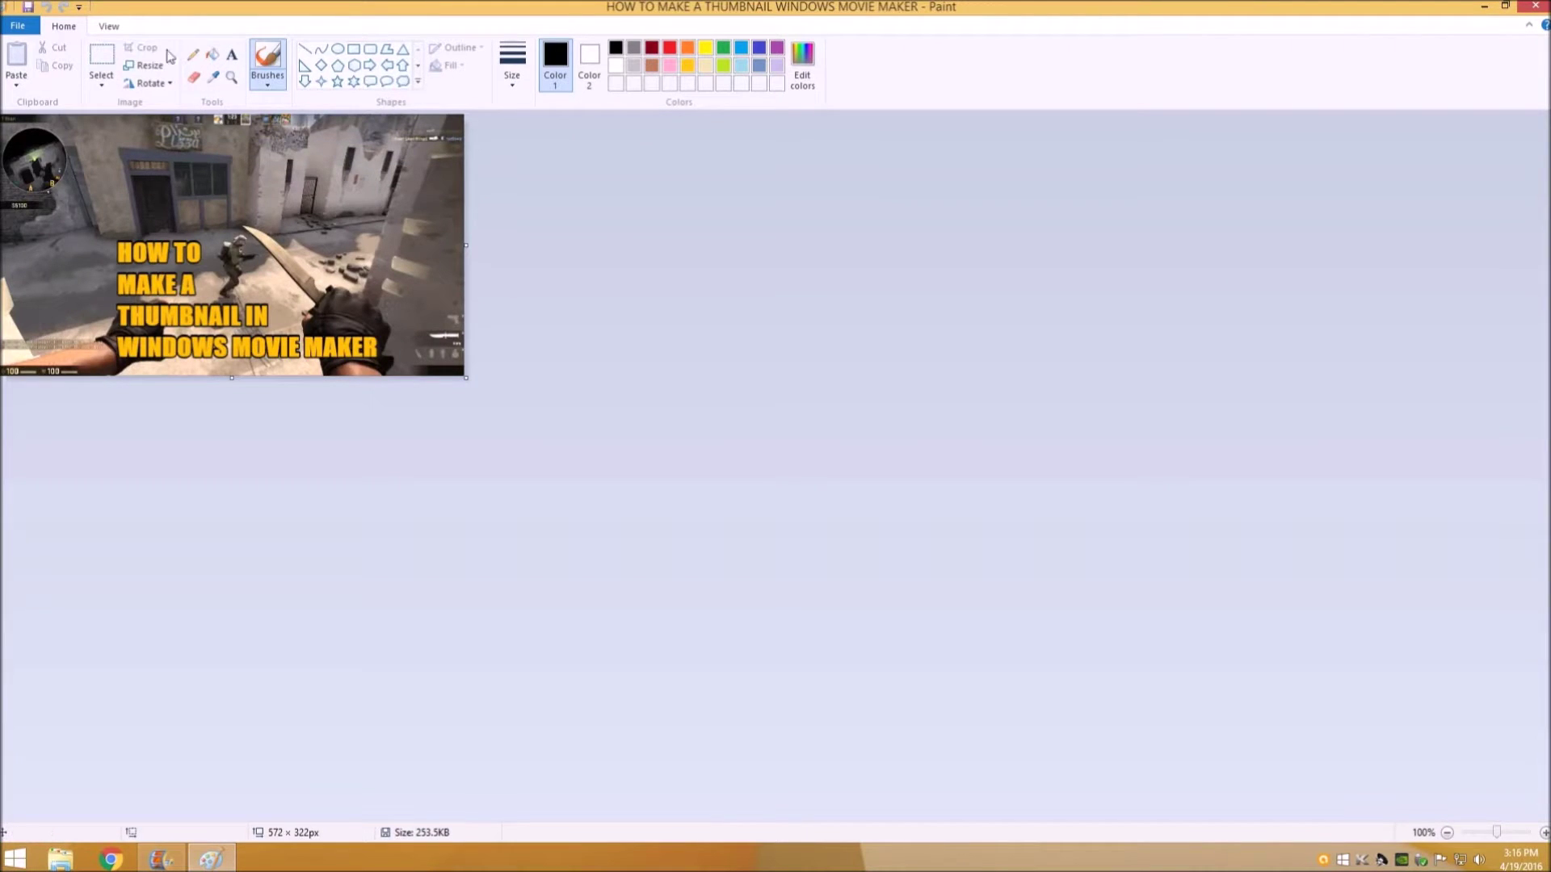
Select a rectangle around the caption and knife and move it into the image's upper-left corner
click(101, 77)
click(140, 133)
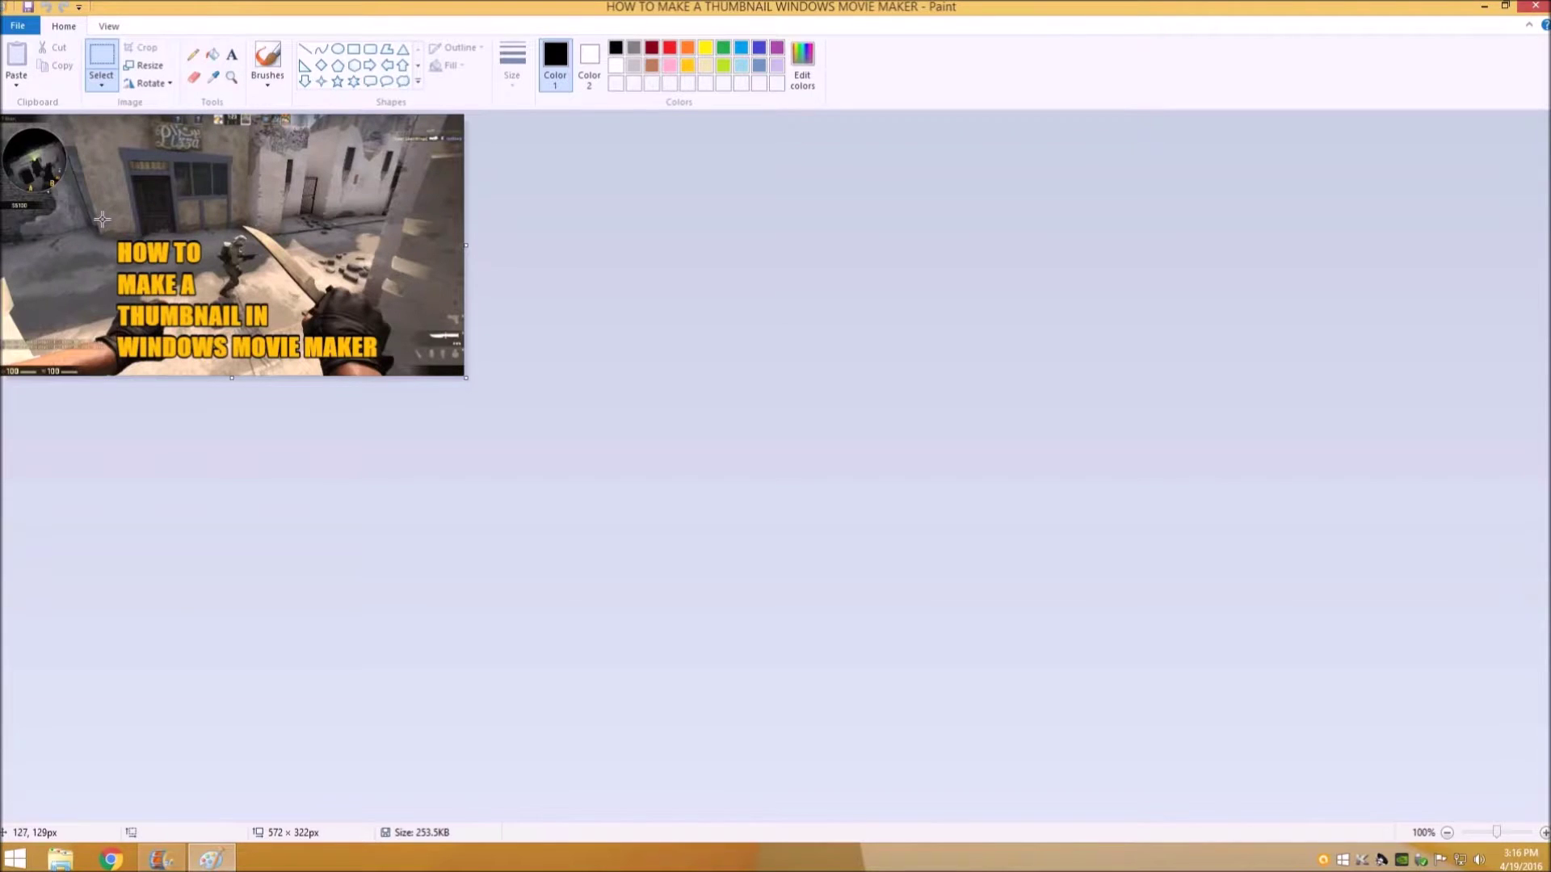
drag(103, 218, 390, 368)
drag(313, 339, 202, 235)
click(561, 420)
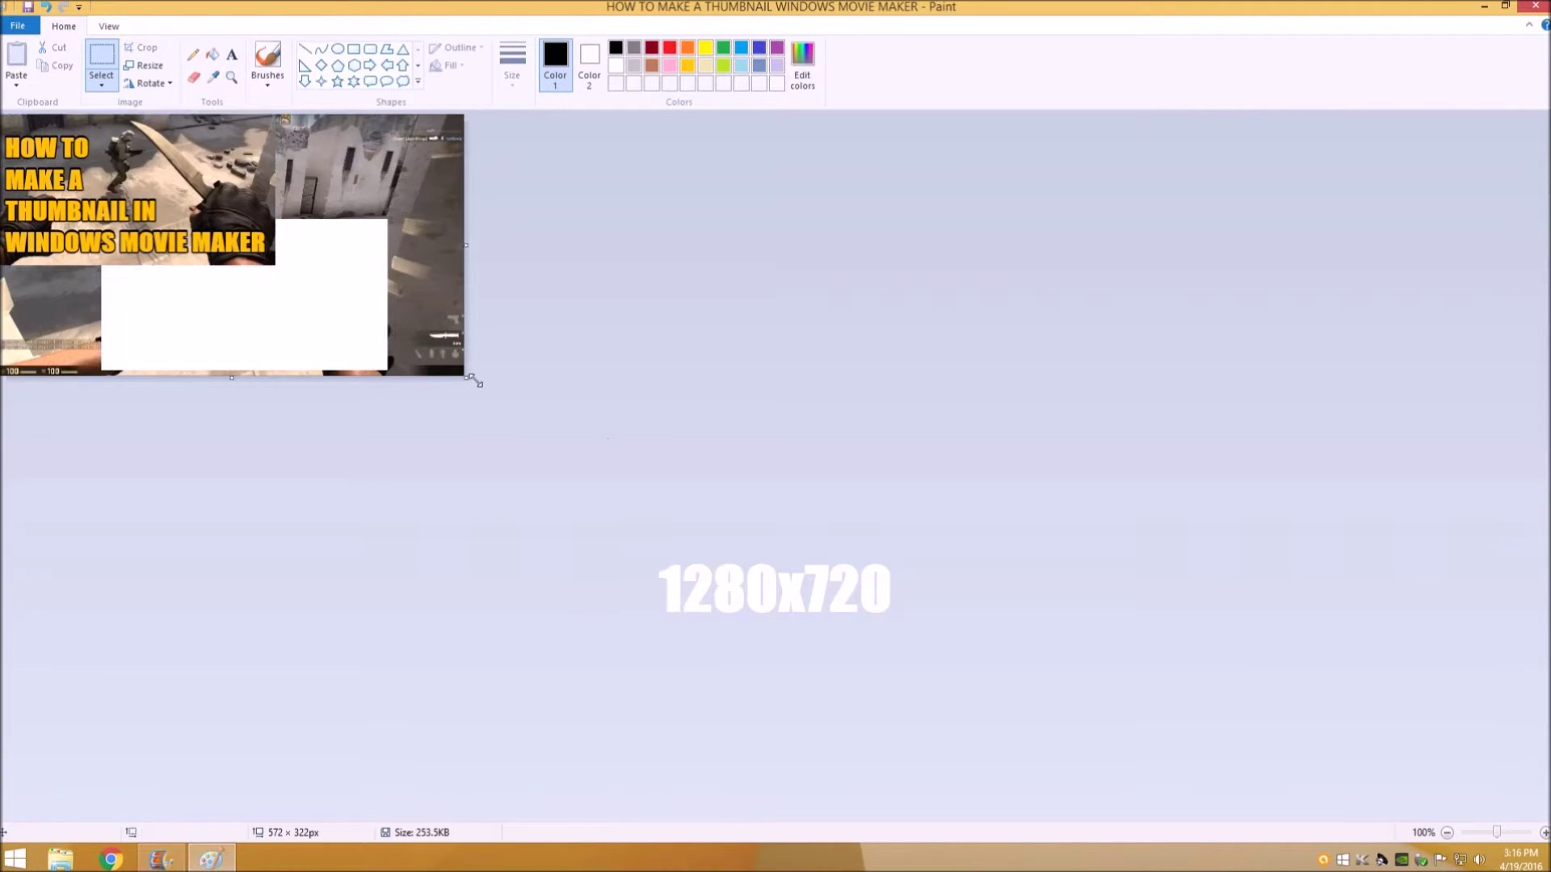
Trim the canvas to the moved caption area, about 336 × 186 px
drag(1, 115, 273, 263)
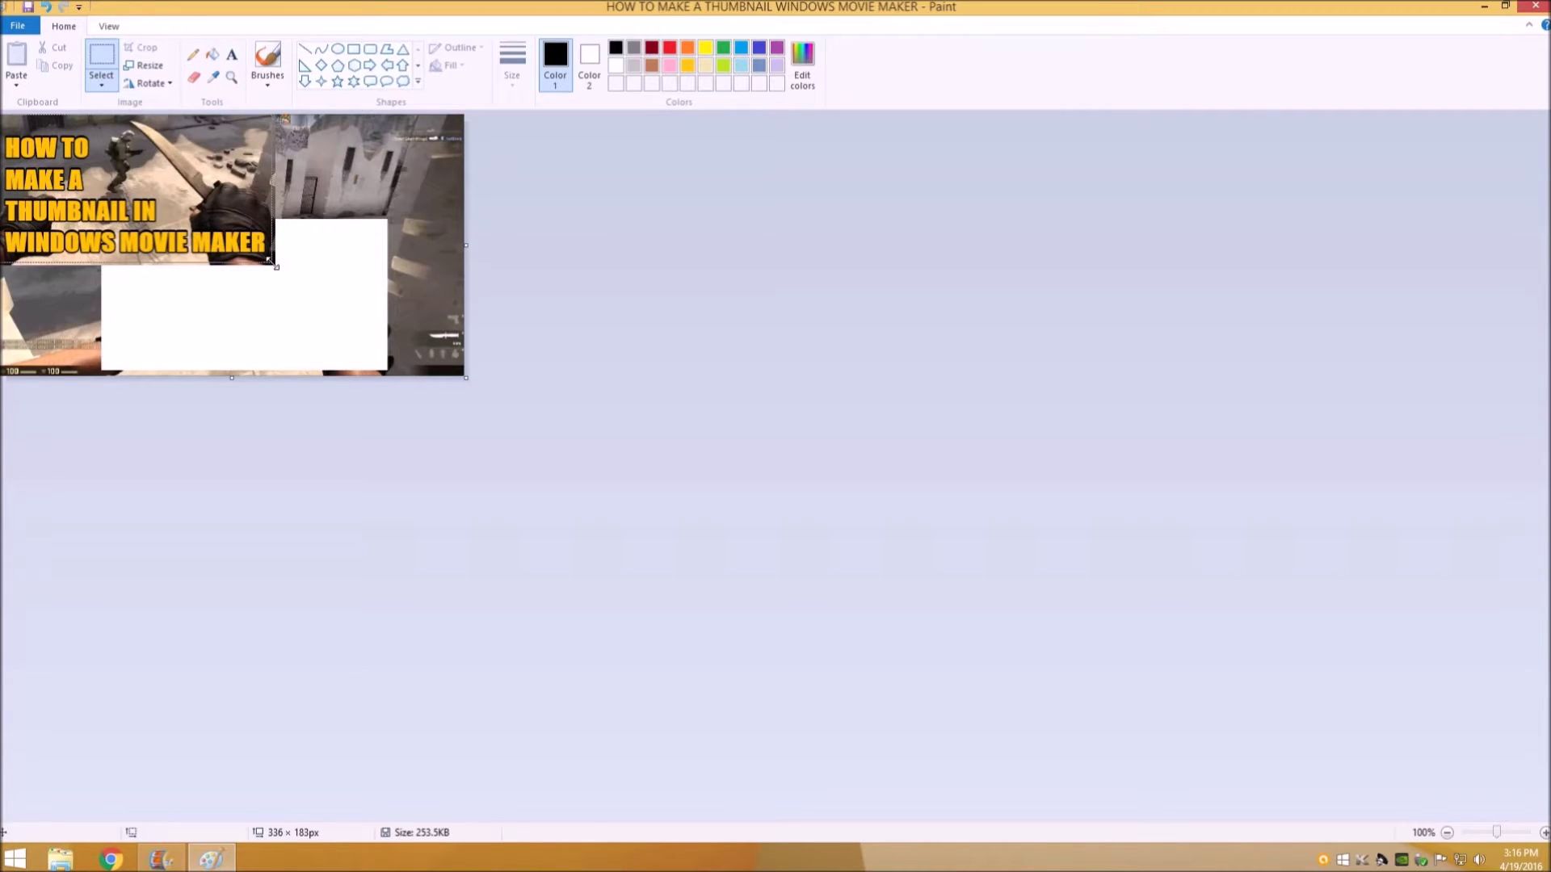
drag(269, 260, 269, 263)
key(ctrl+shift+x)
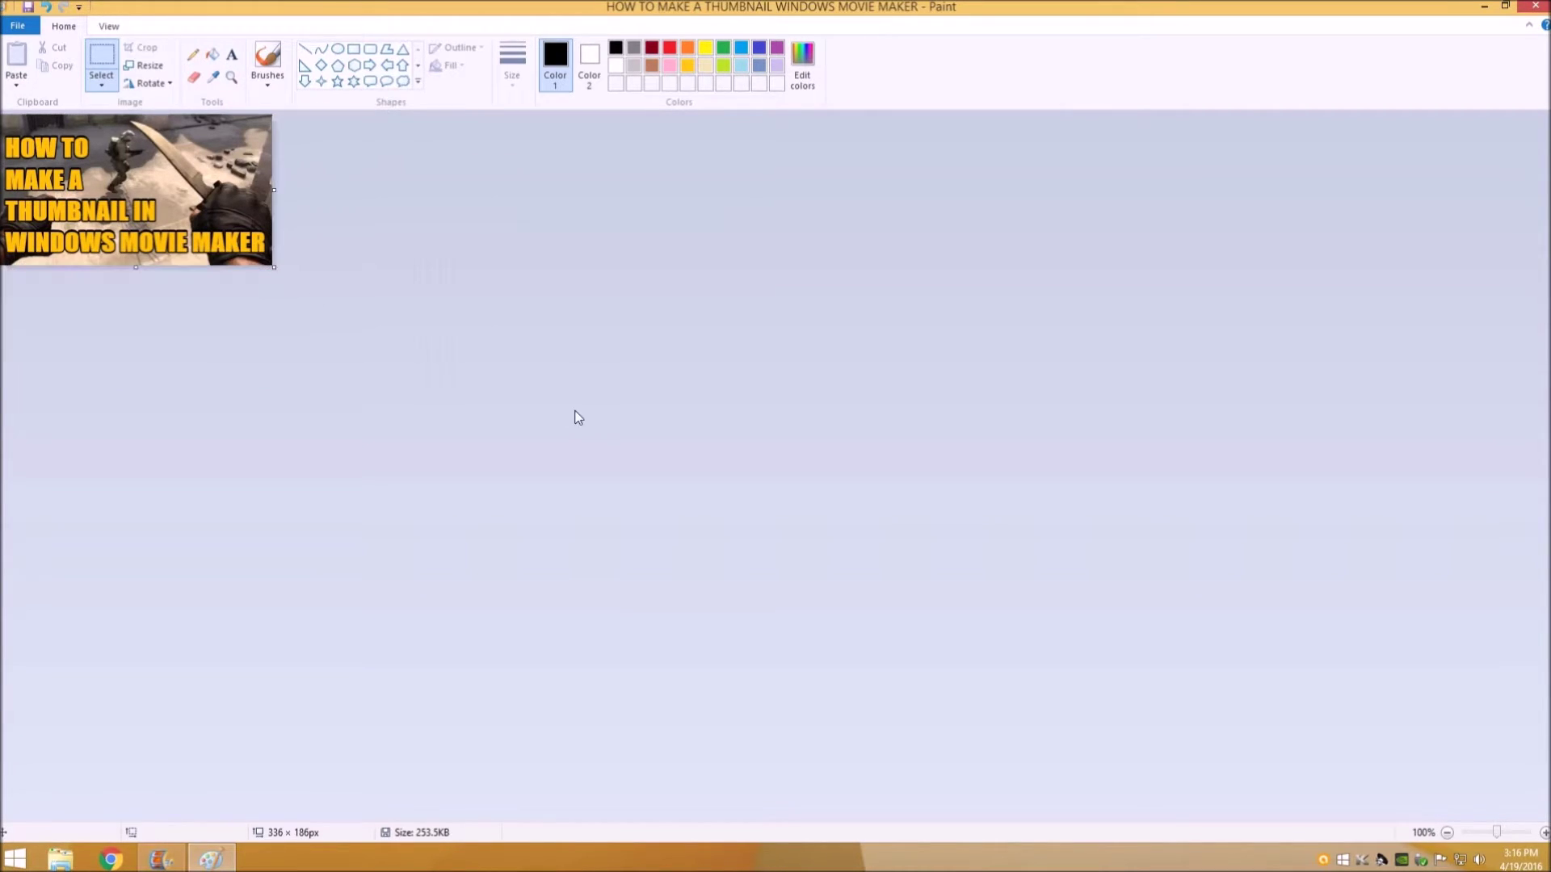
Save the cropped image as a PNG on the Desktop named "HOW TO MAKE A THUMBNAIL WINDOWS MOVIE MAKER FINAL"
click(18, 25)
click(49, 161)
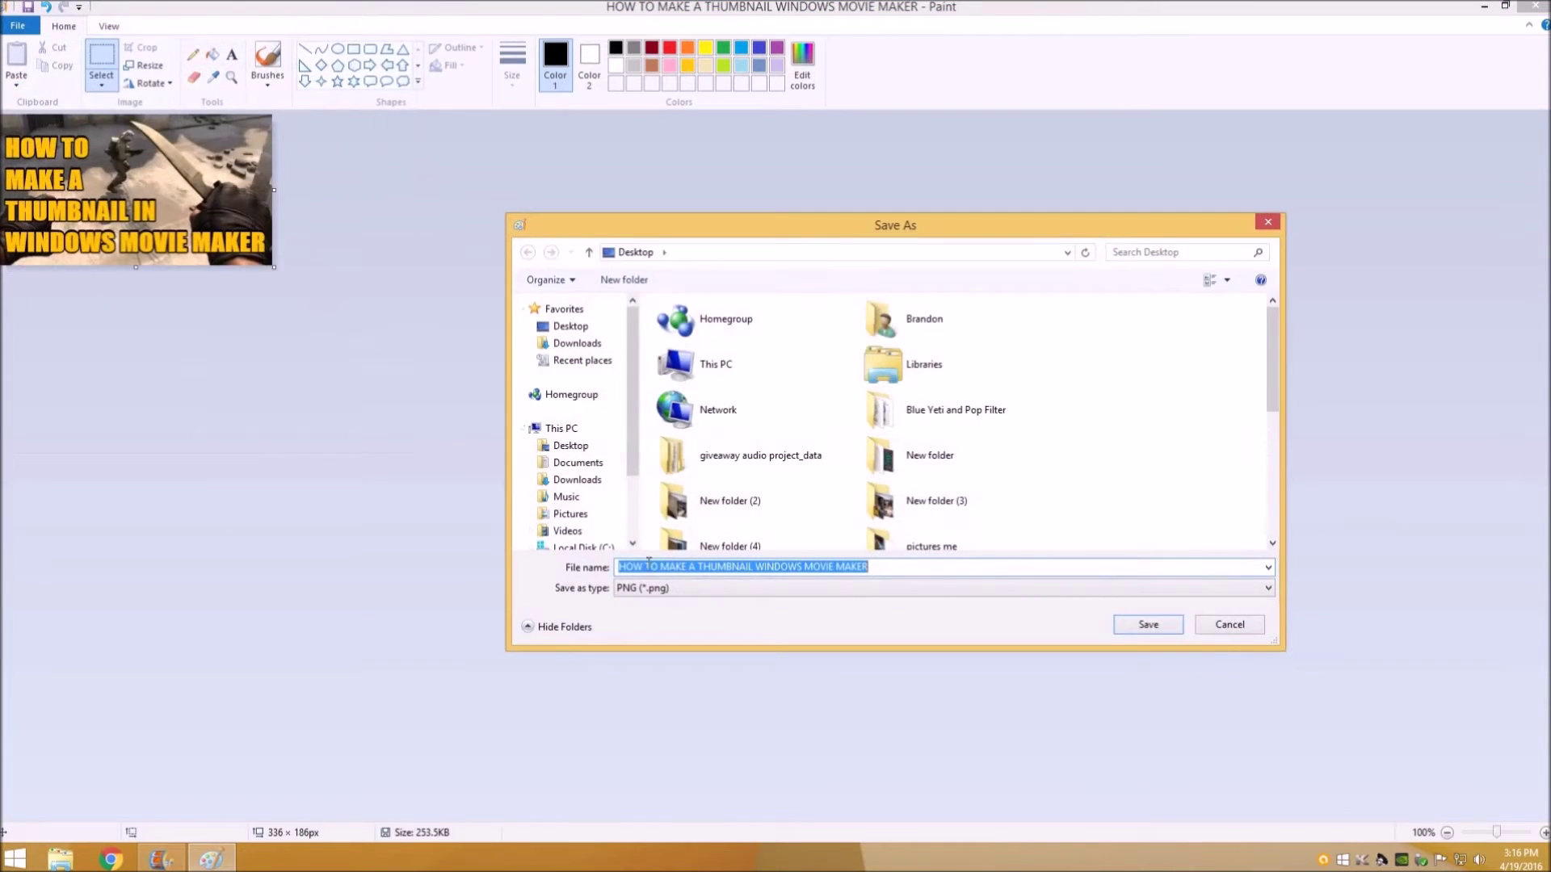
click(884, 571)
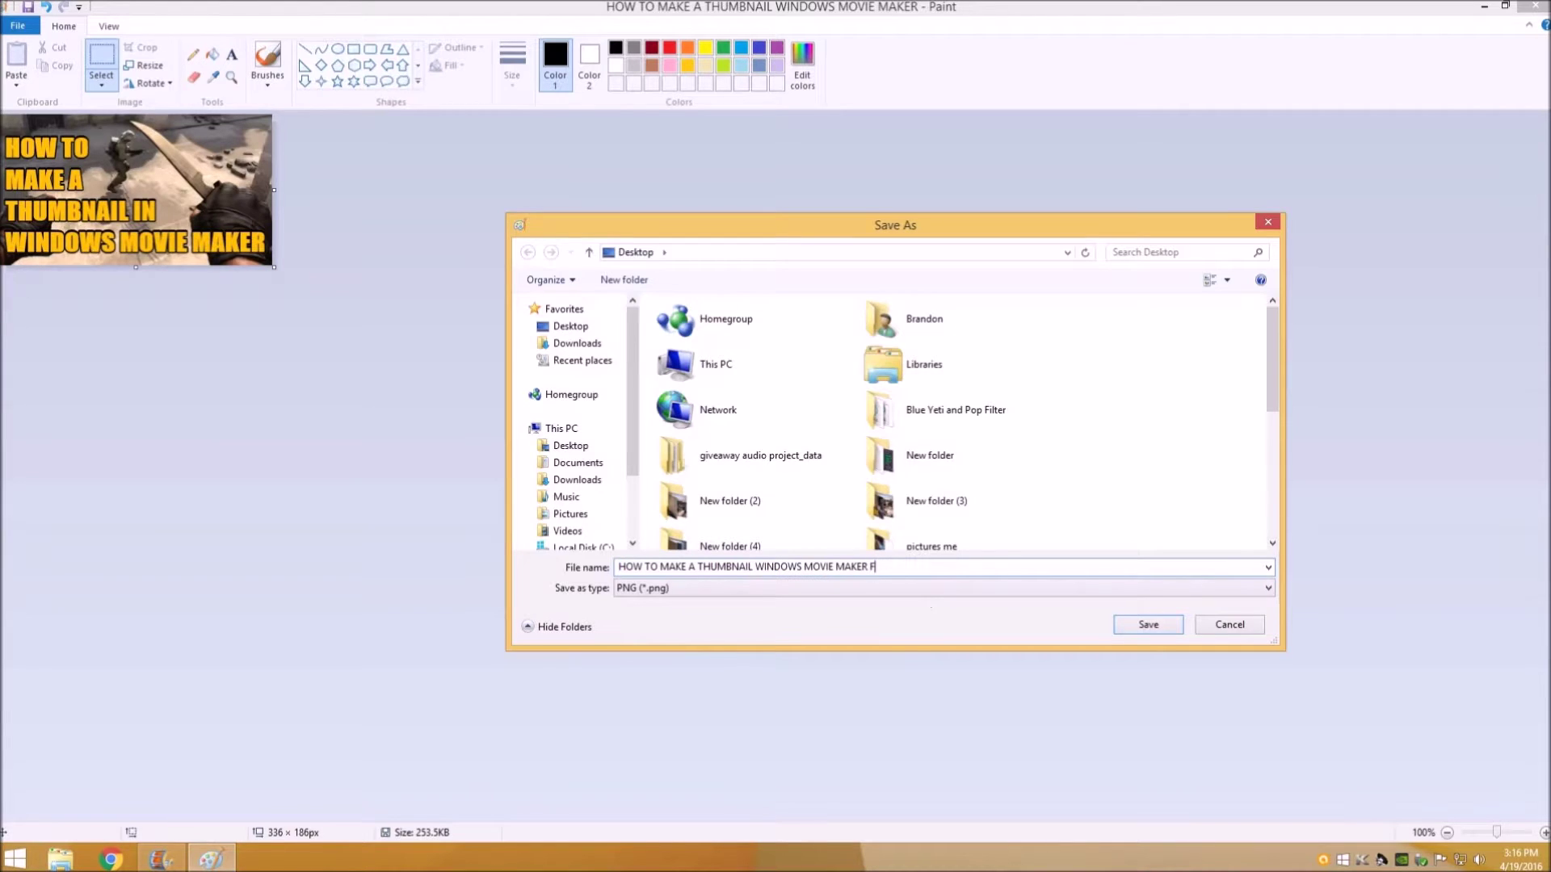
key(Return)
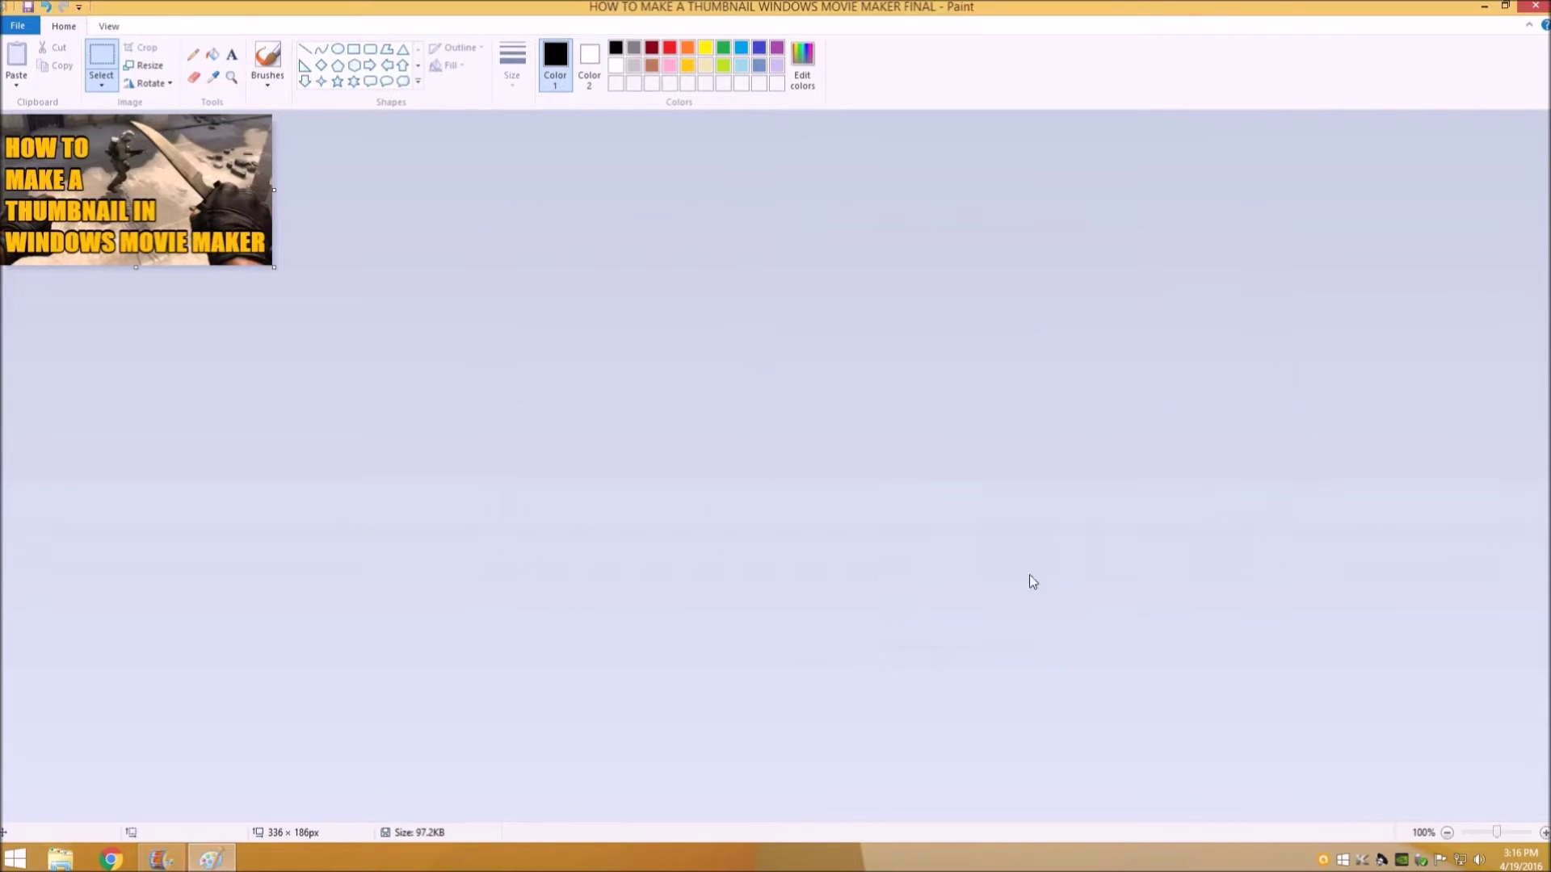
Preview the final thumbnail image from the desktop in Windows Photo Viewer and close the viewer
click(1485, 8)
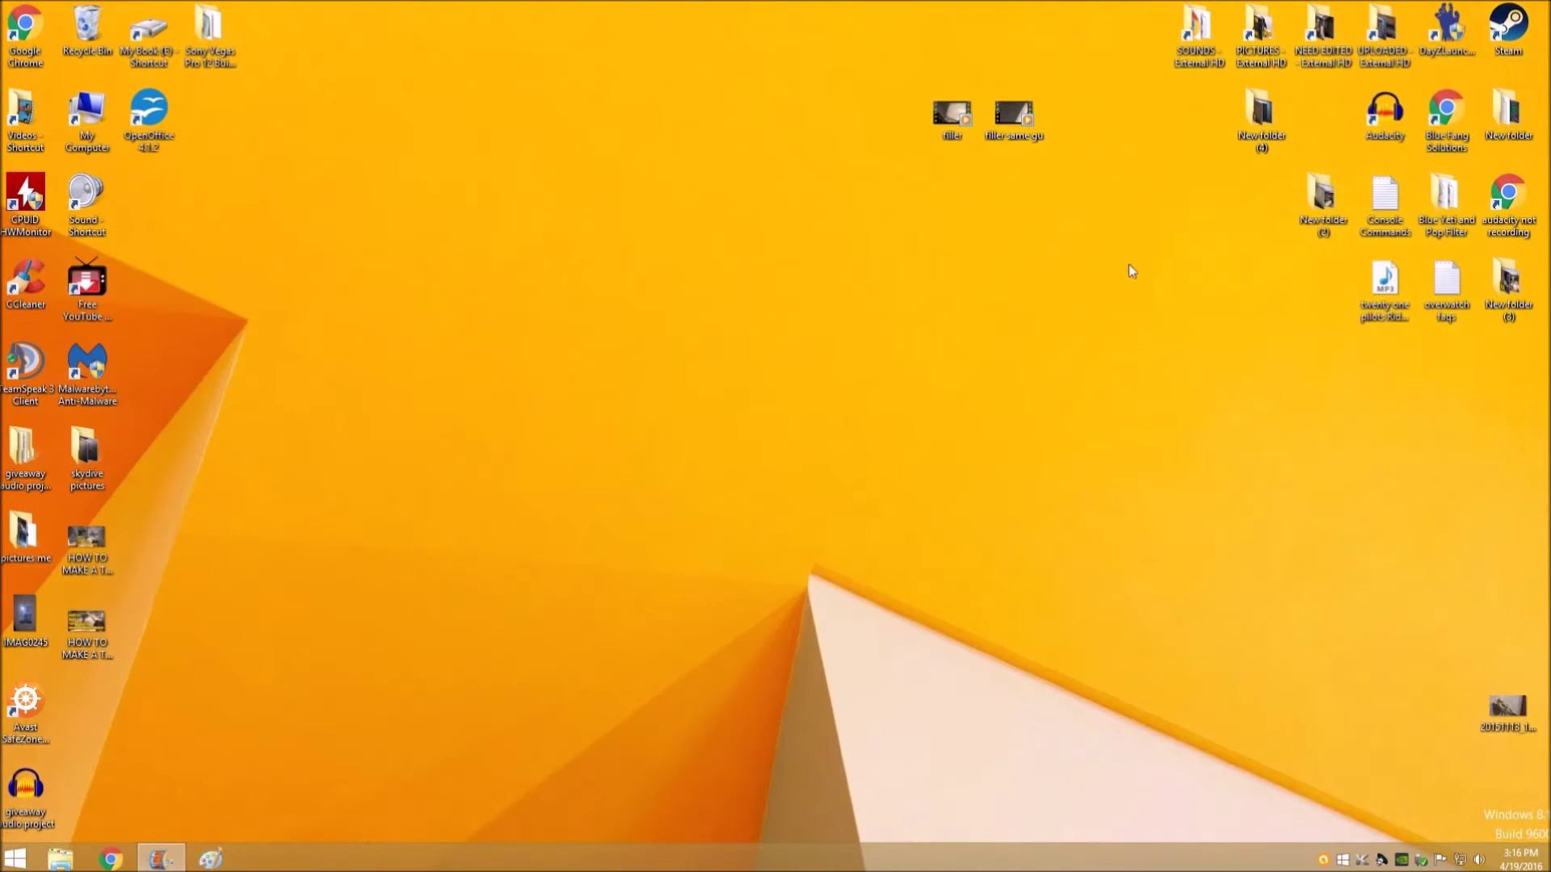
double_click(87, 638)
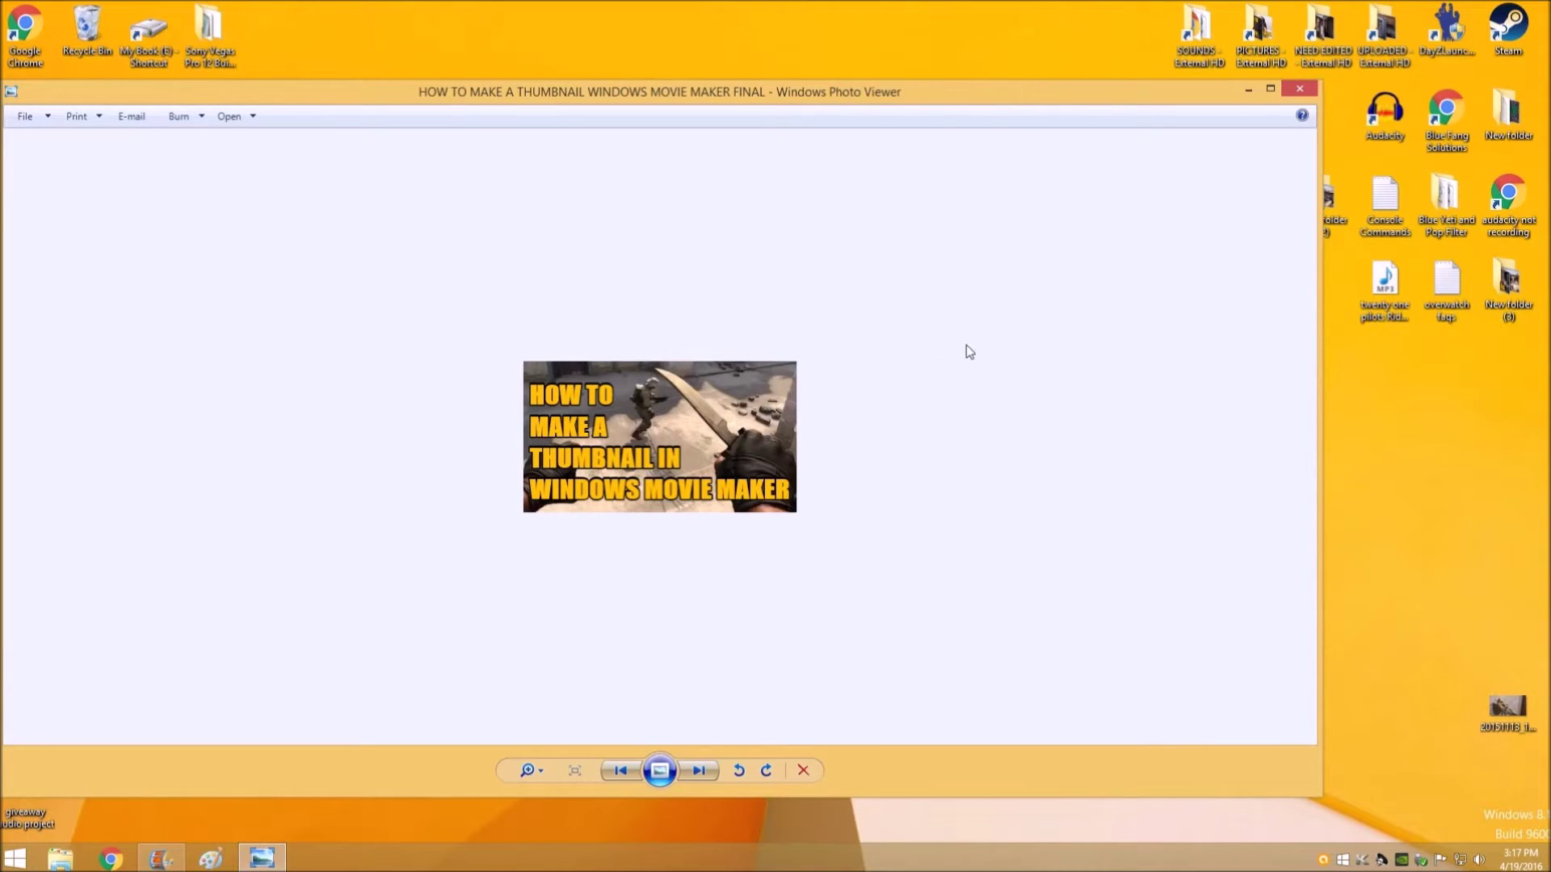
click(1306, 94)
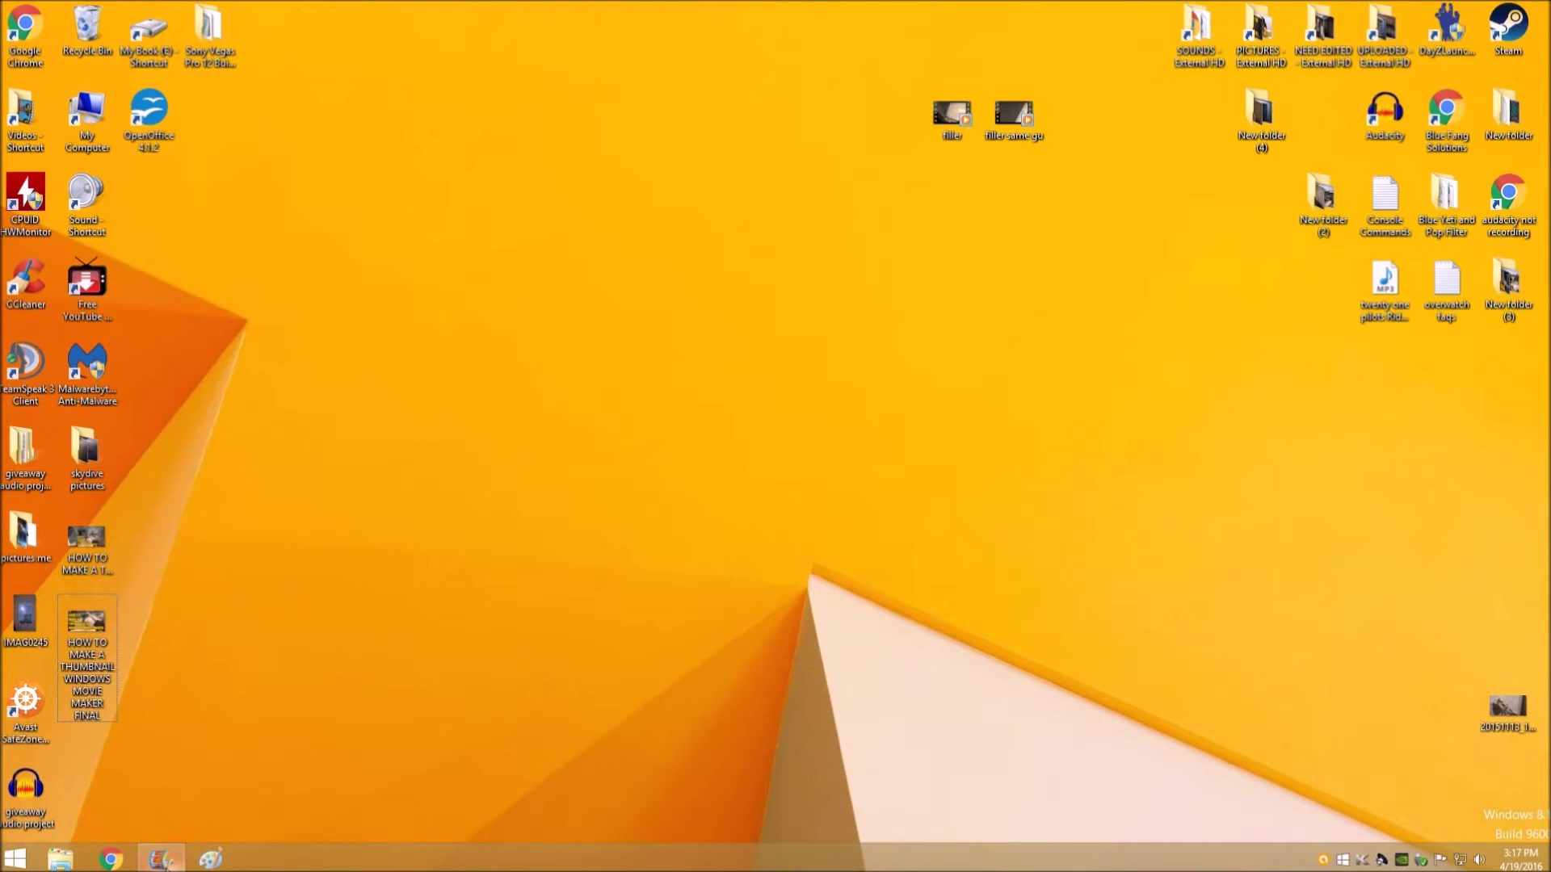
Switch back to Movie Maker and remove the snapshot image clip from the end of the timeline
click(161, 858)
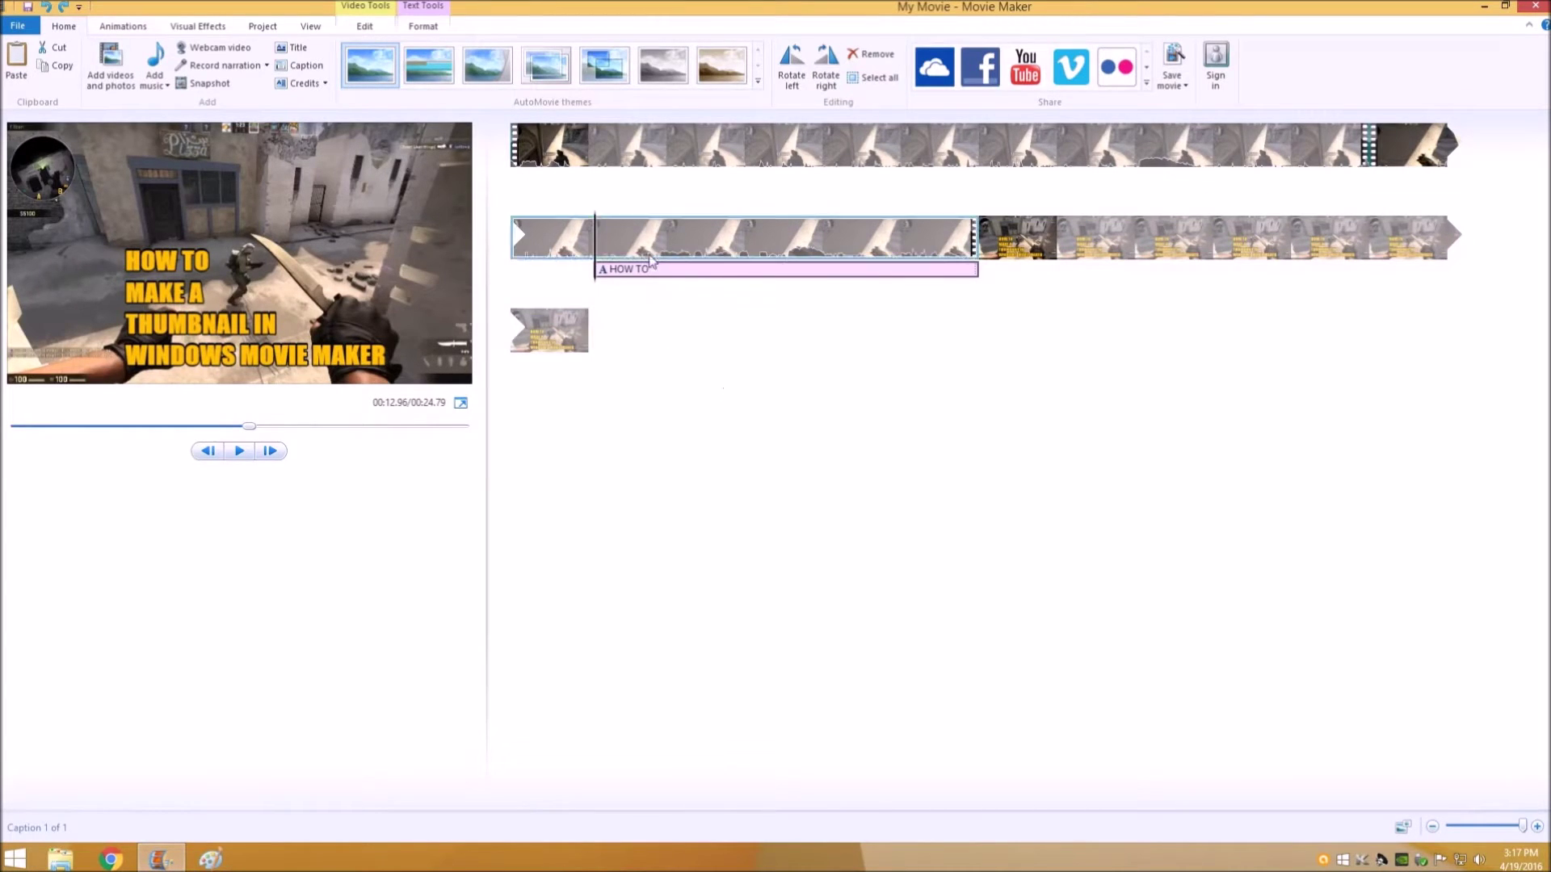
click(638, 242)
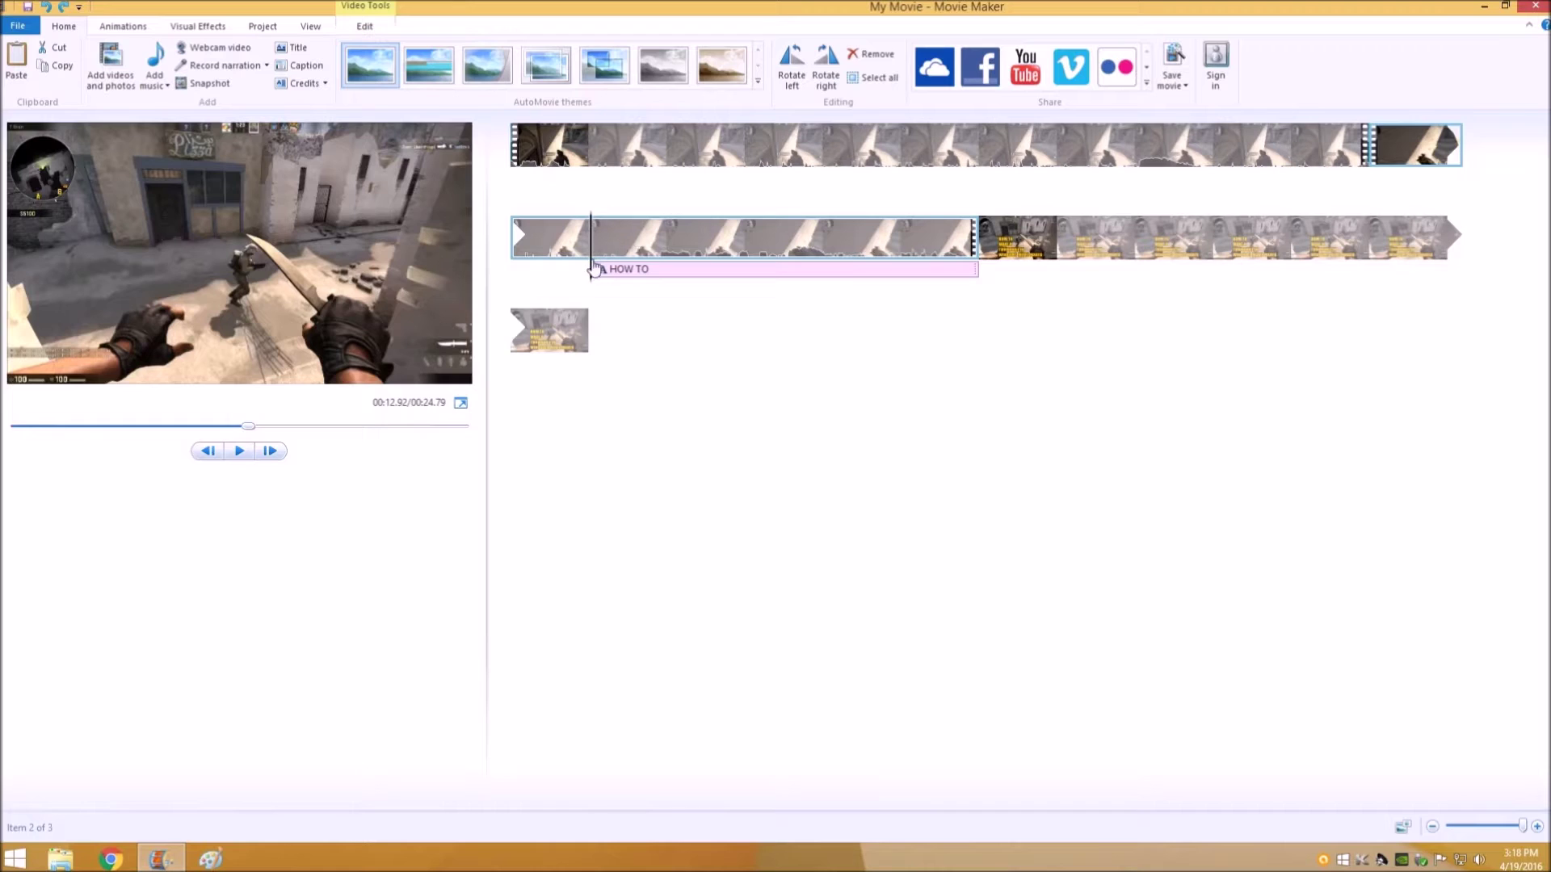
click(1060, 254)
right_click(1060, 257)
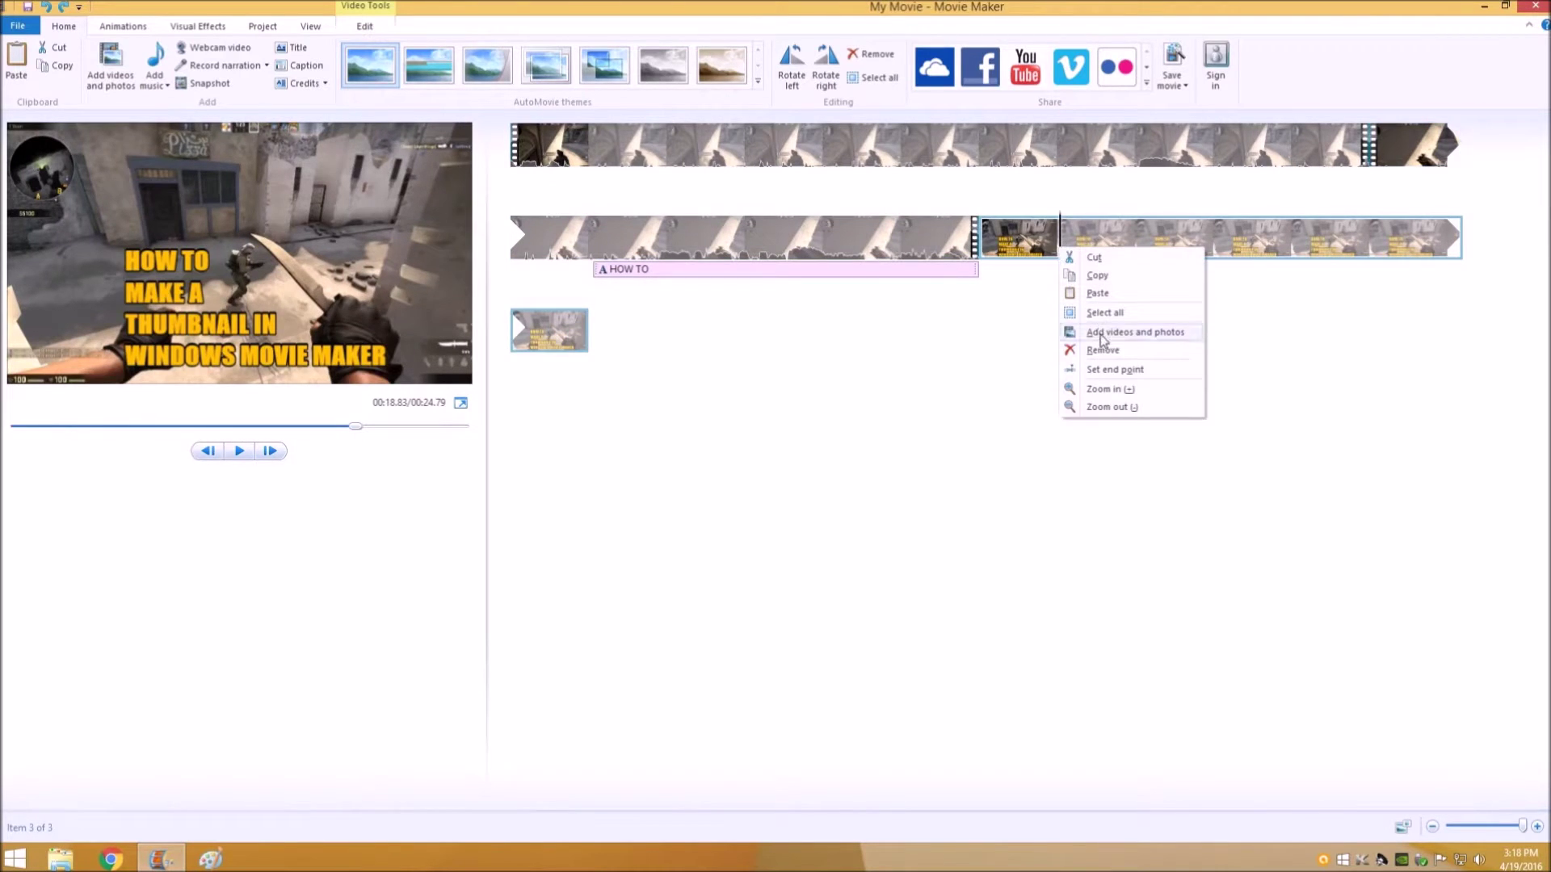
click(1078, 312)
Remove the first video clip from the timeline and move the playhead to just after the caption's start
click(590, 149)
right_click(664, 151)
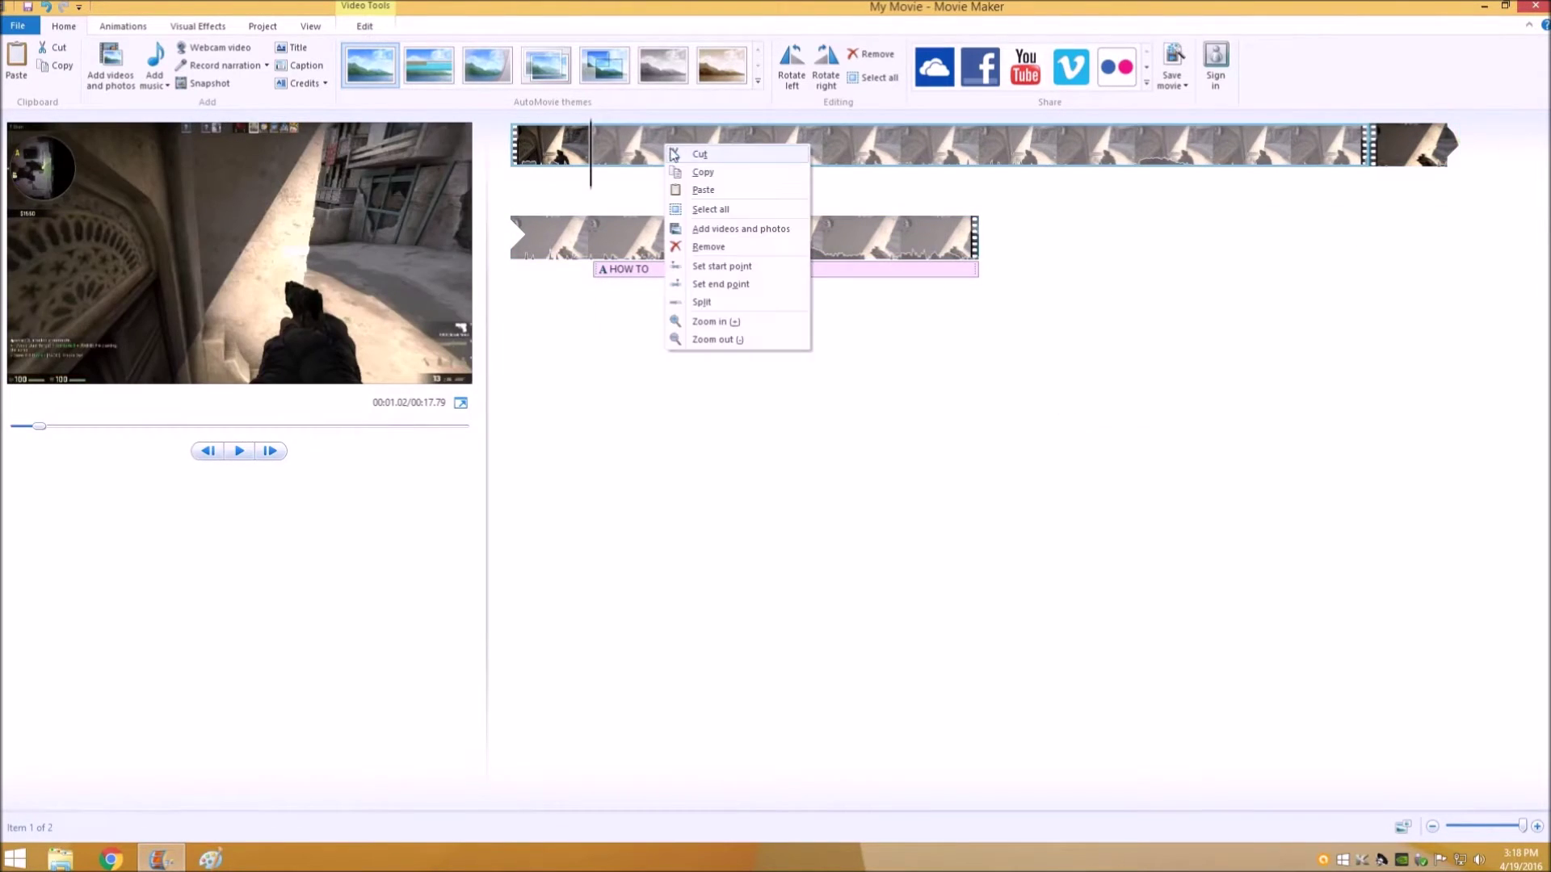
click(715, 246)
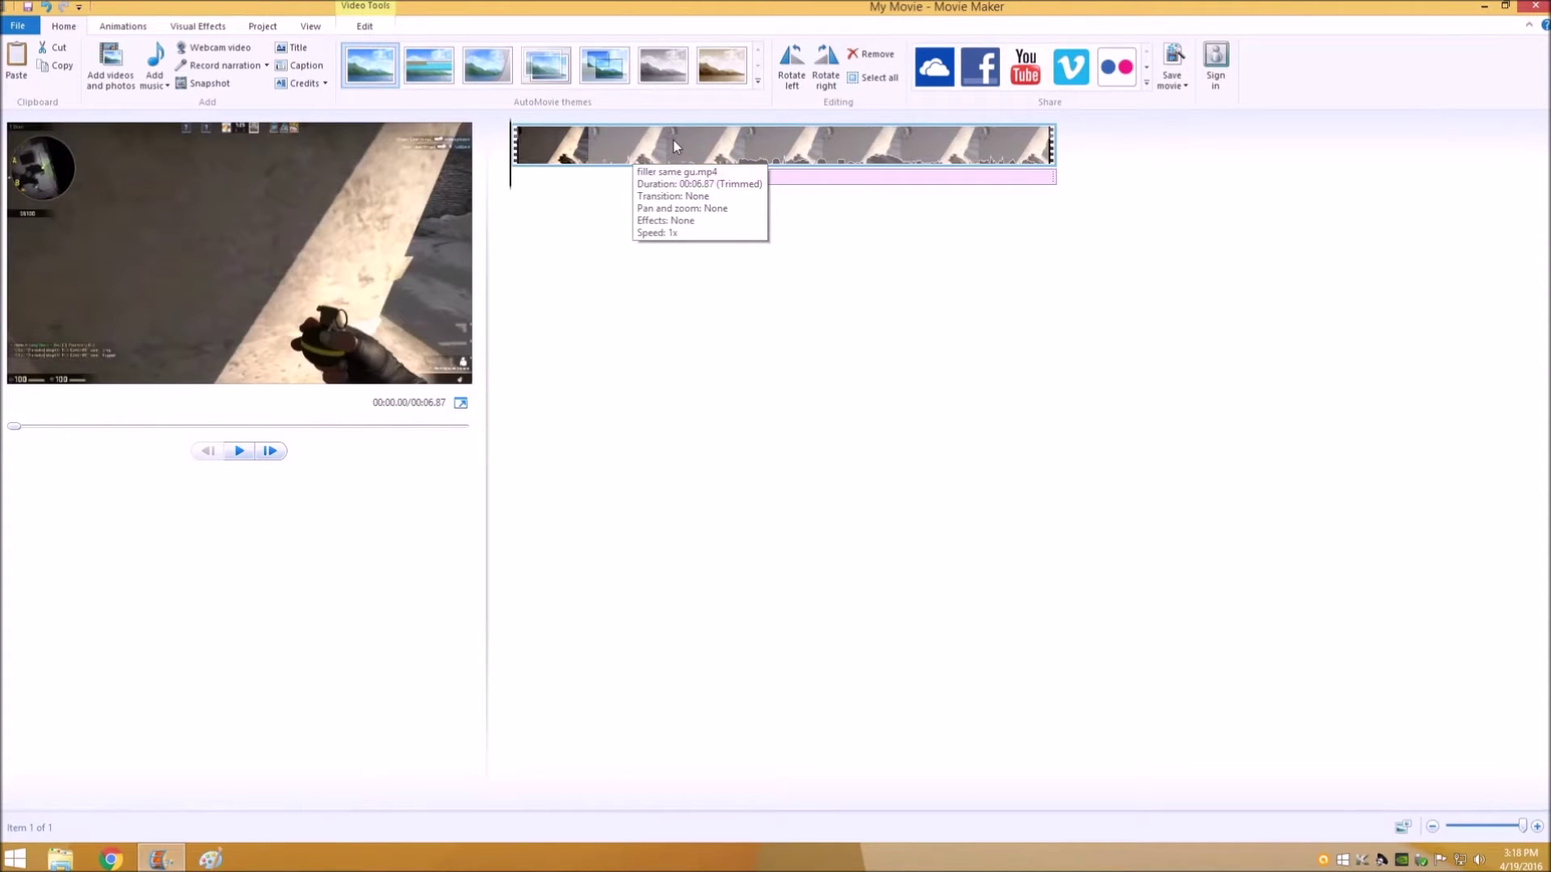
click(678, 177)
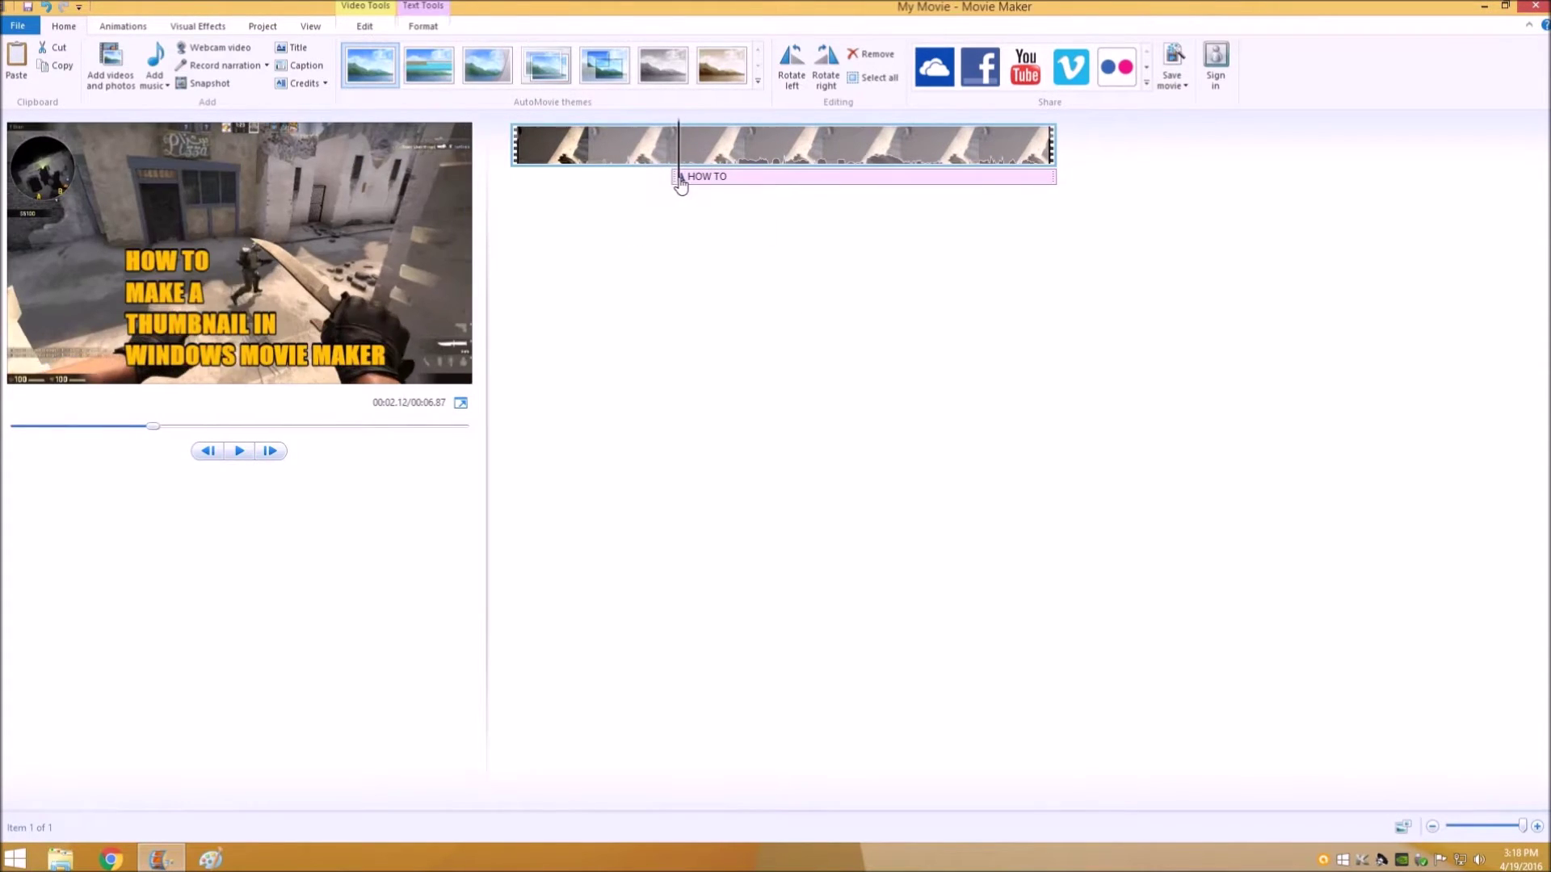
click(681, 183)
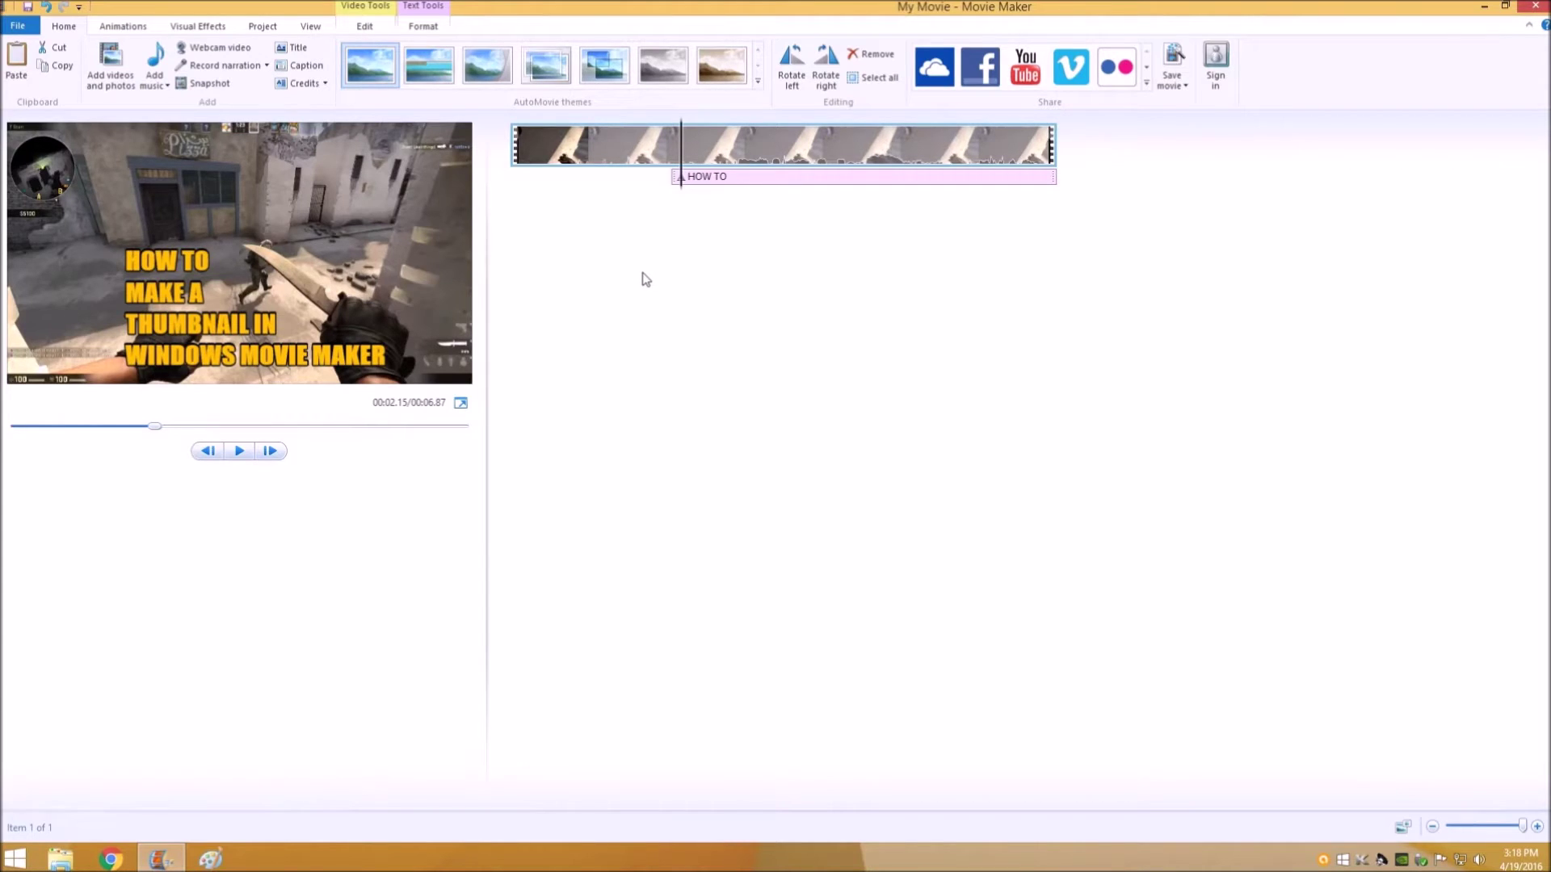
Export the captioned movie with the 1080p 60fps setting to the Desktop as "HOW TO MAKE A THUMBNAIL MOVIE"
click(18, 25)
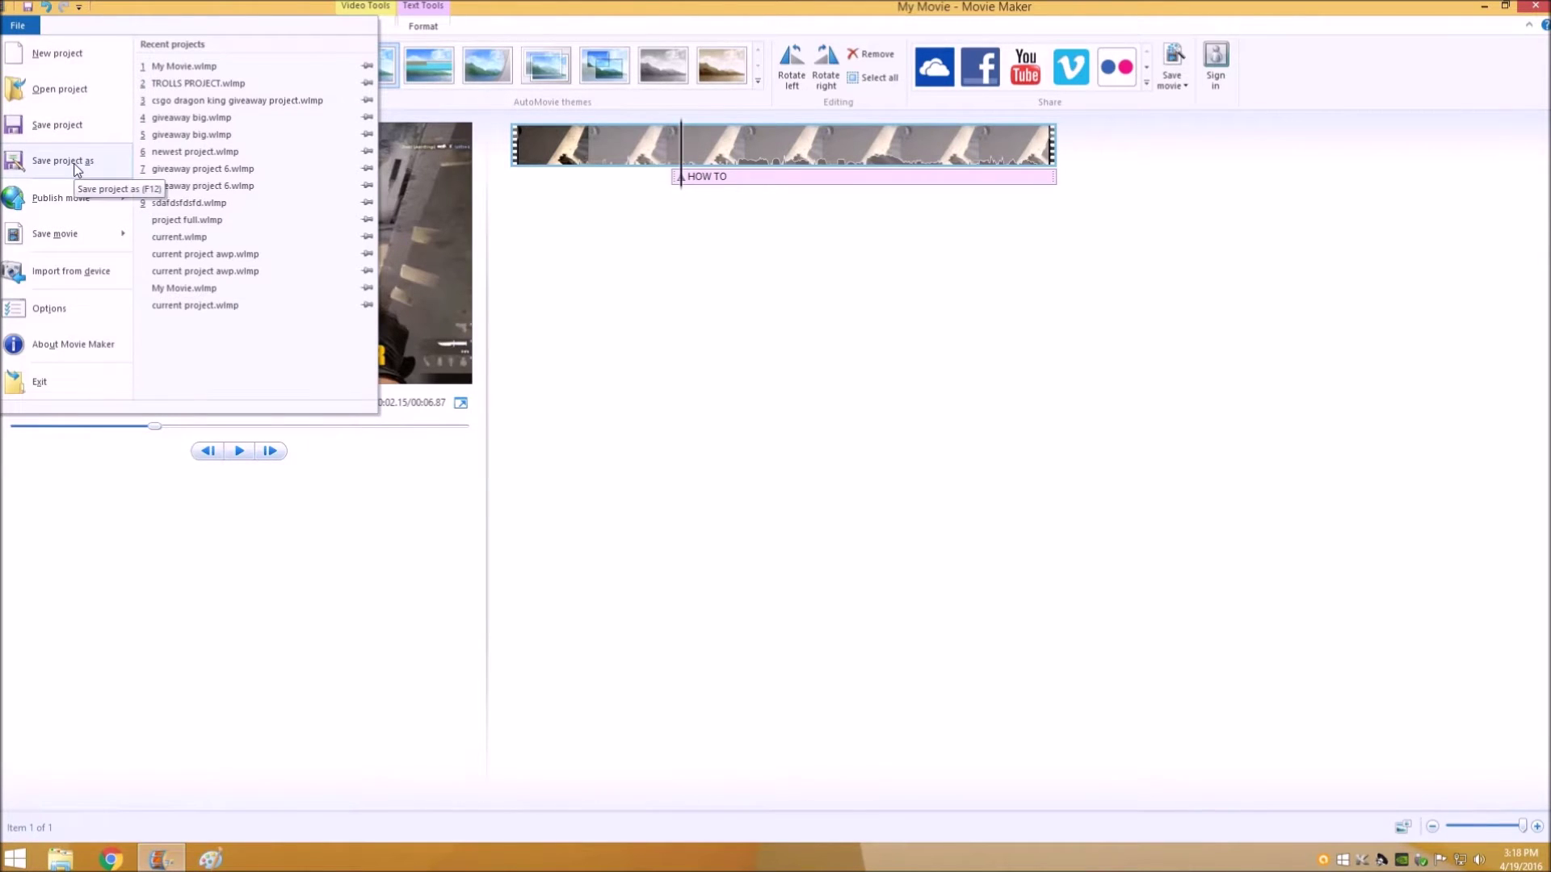
mouse_move(69, 238)
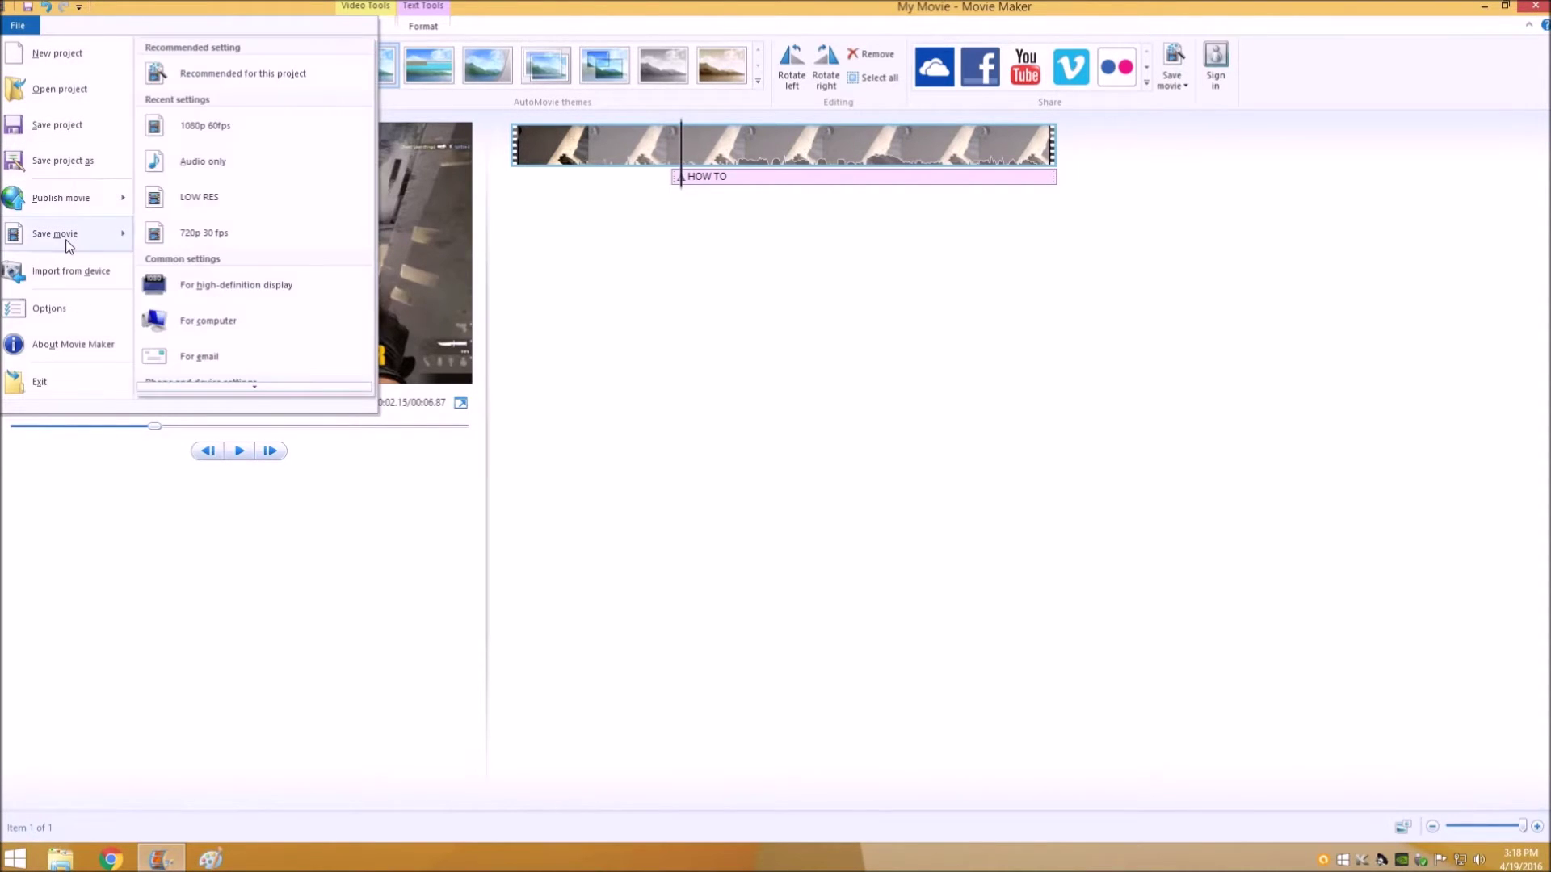
click(207, 126)
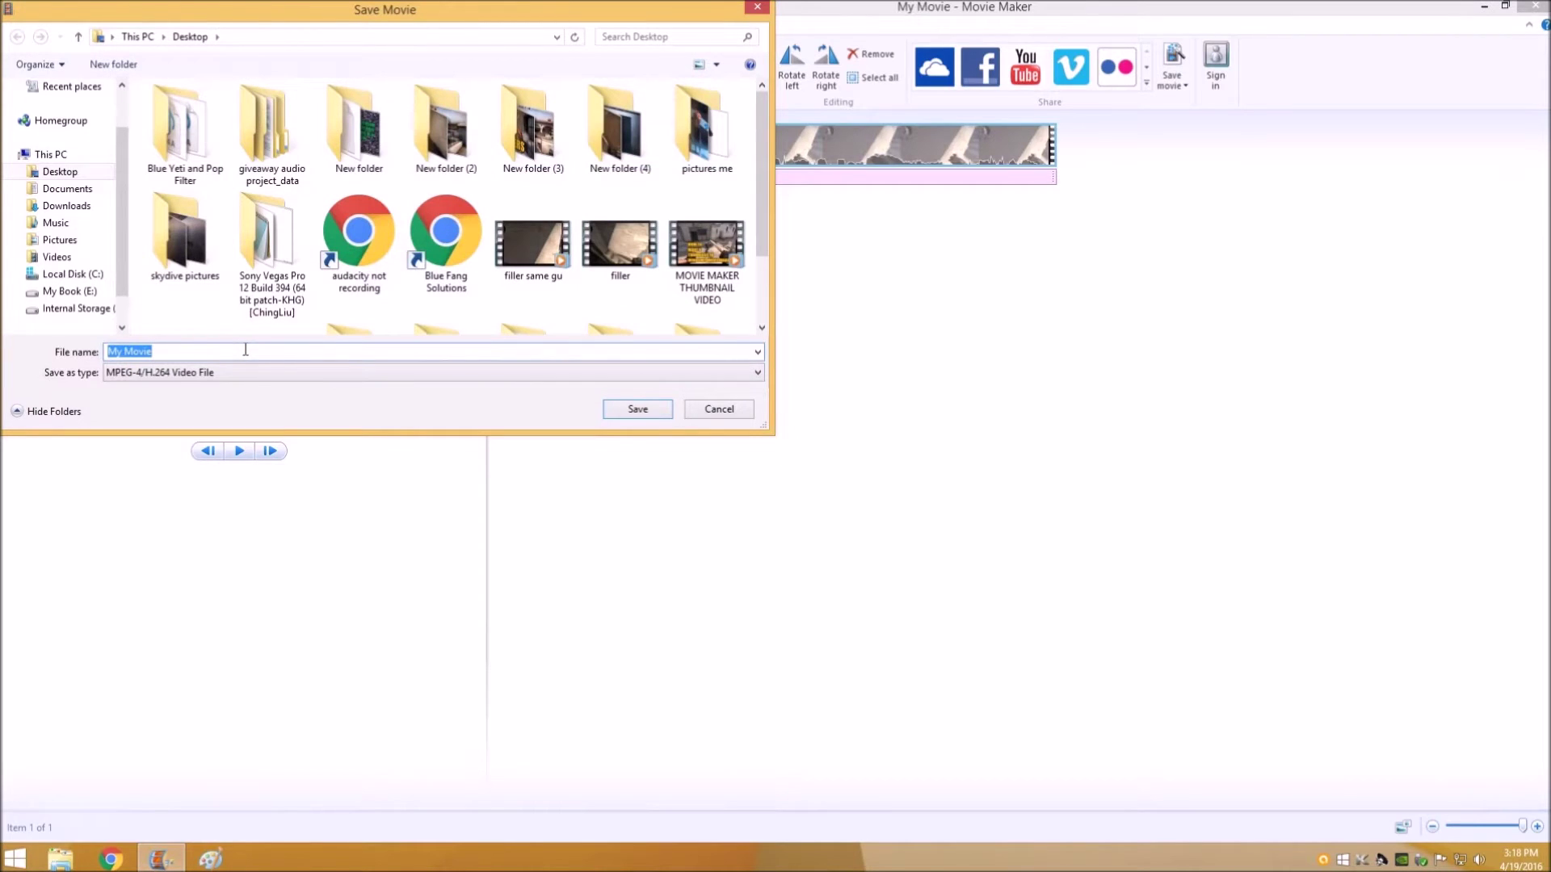
text(HOW TO MAKE)
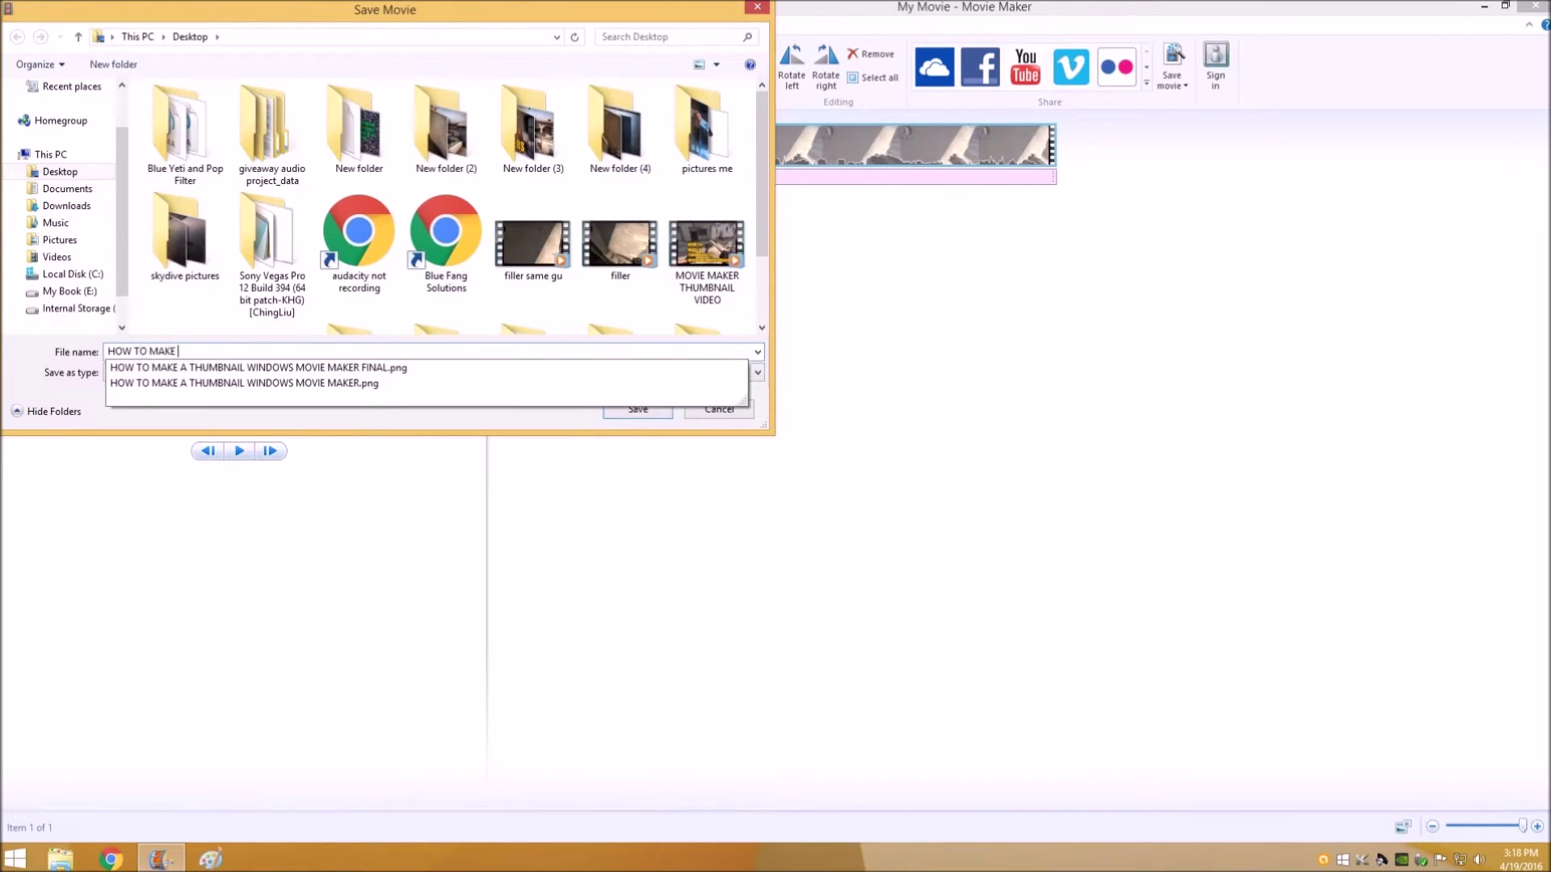
text( A TU)
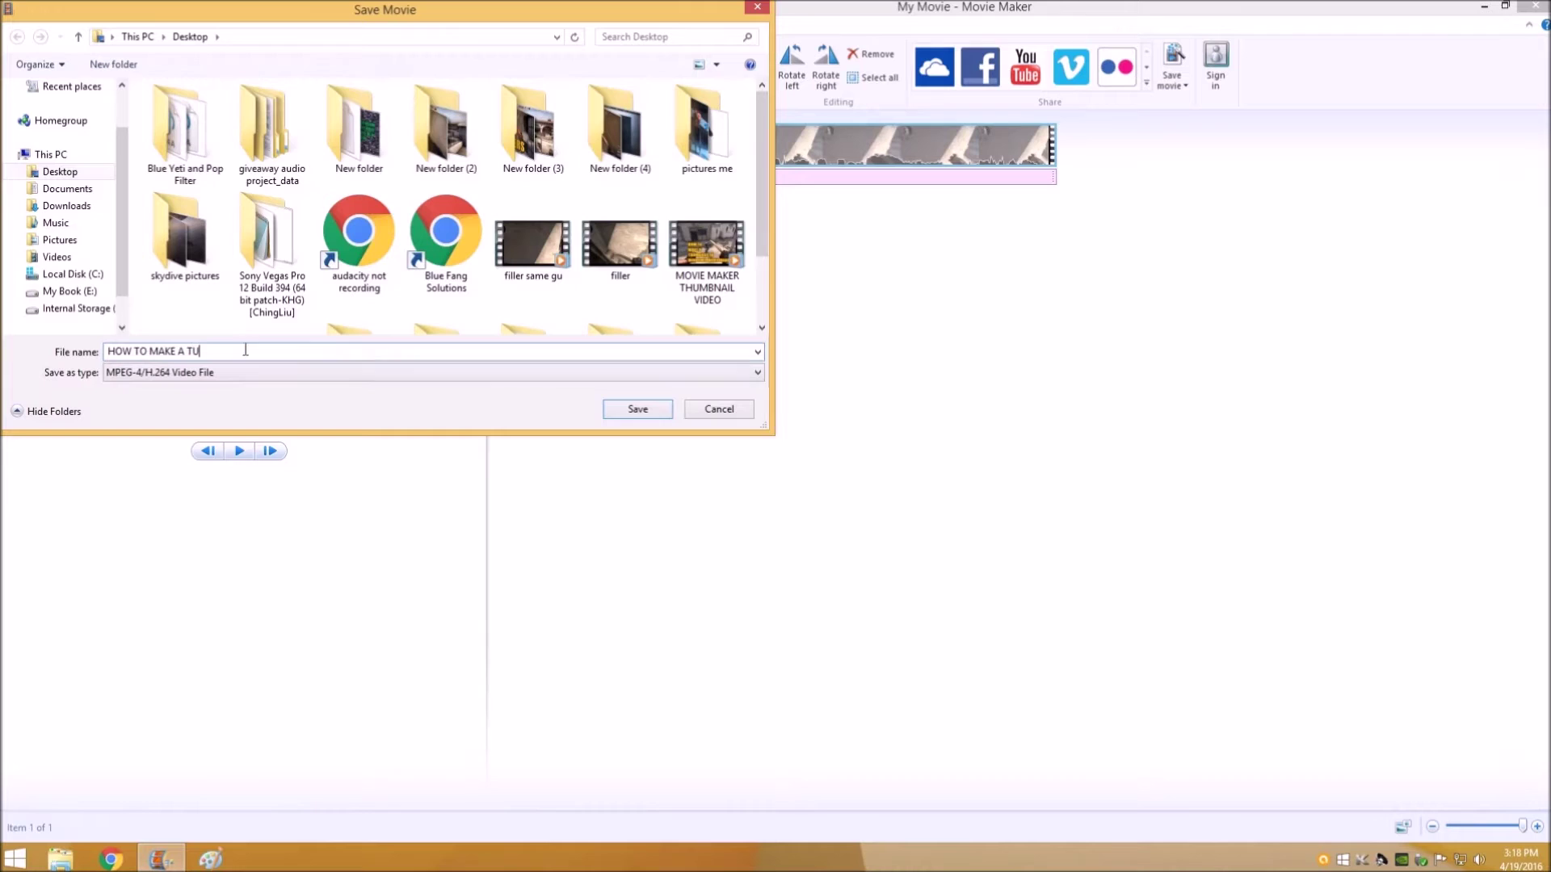
key(BackSpace)
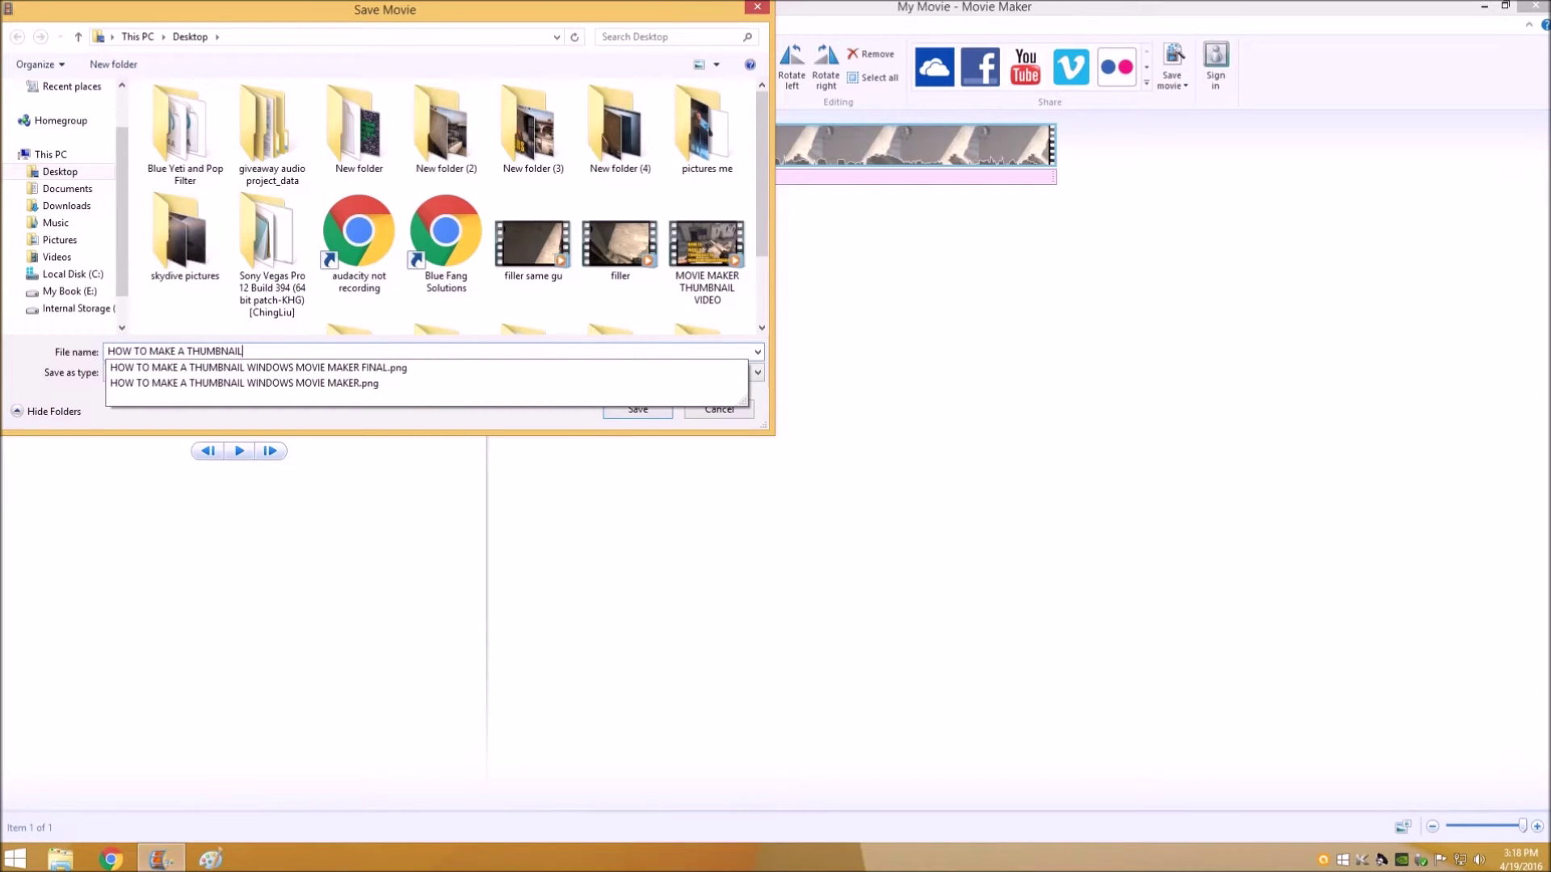
text(HUMBNAIL MOVI)
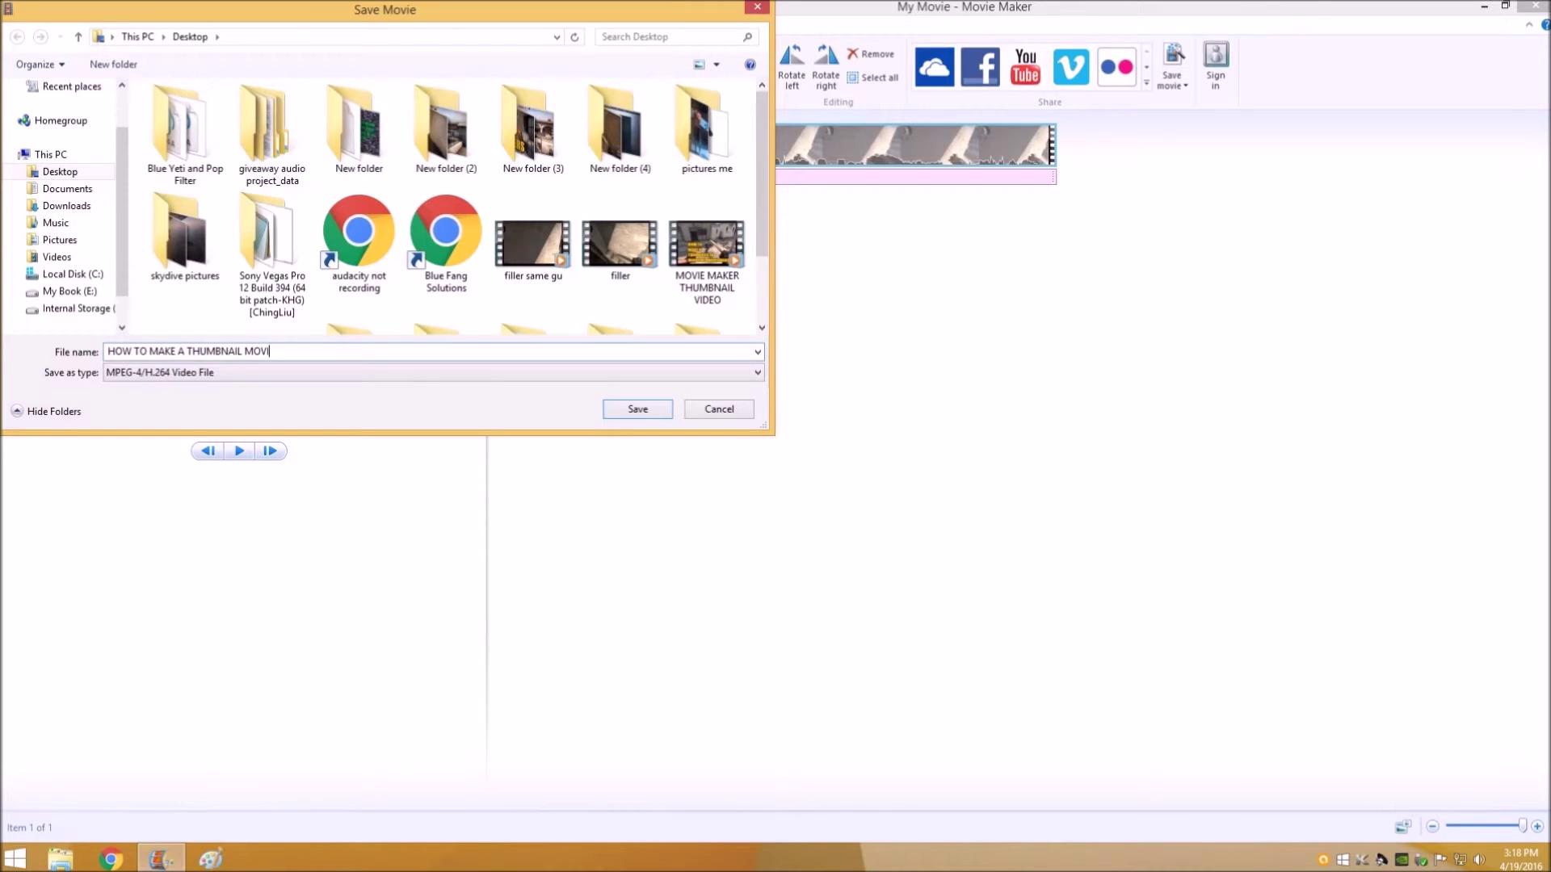
text(E)
key(Return)
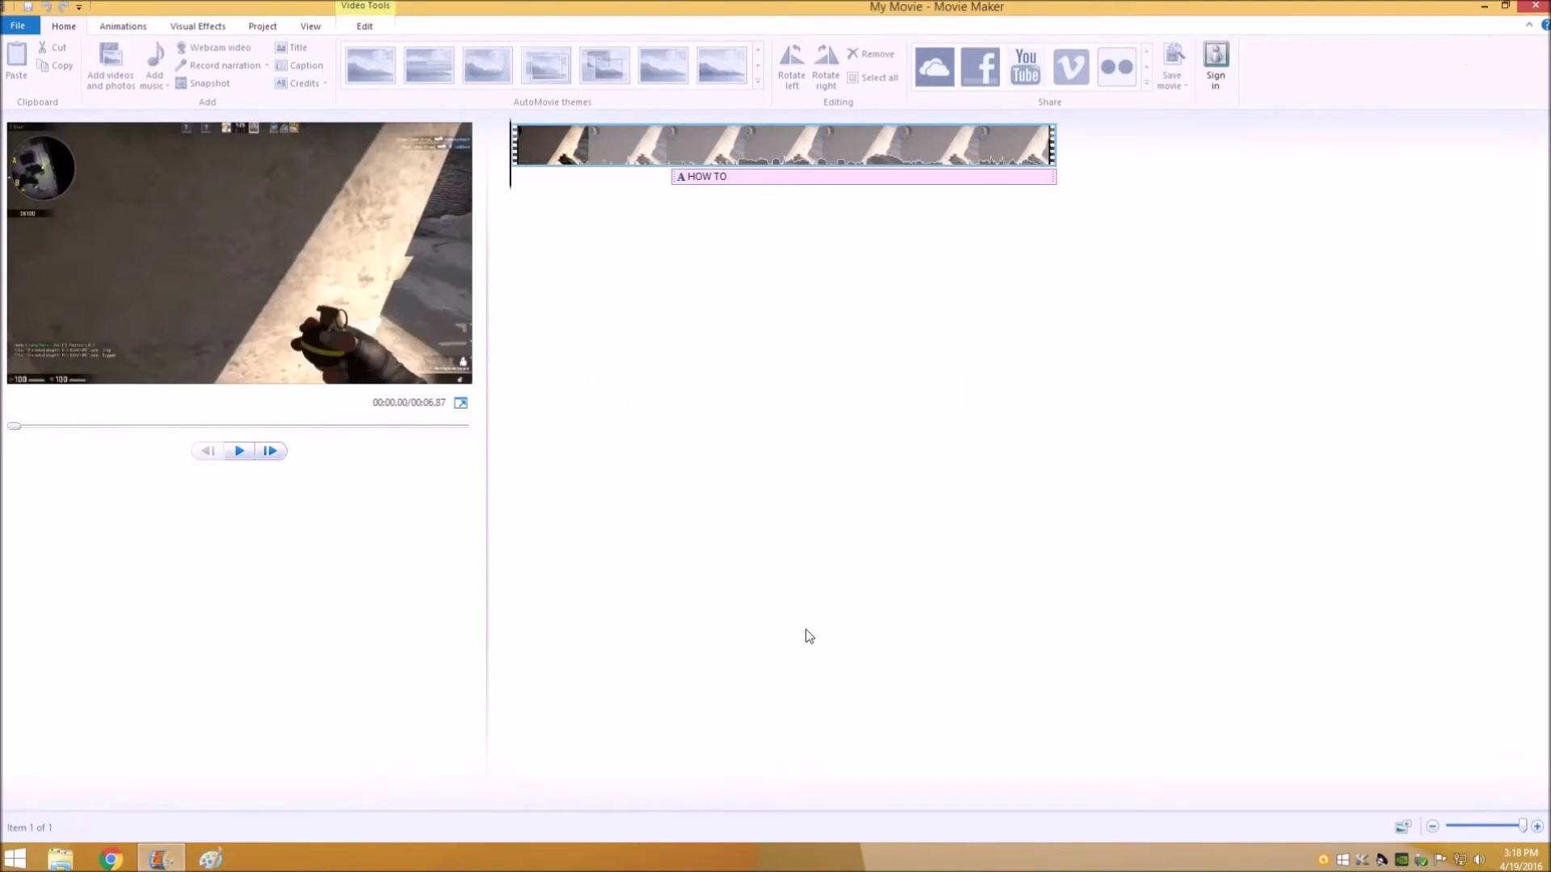
Play the exported movie in Windows Media Player and show its play speed settings
click(820, 454)
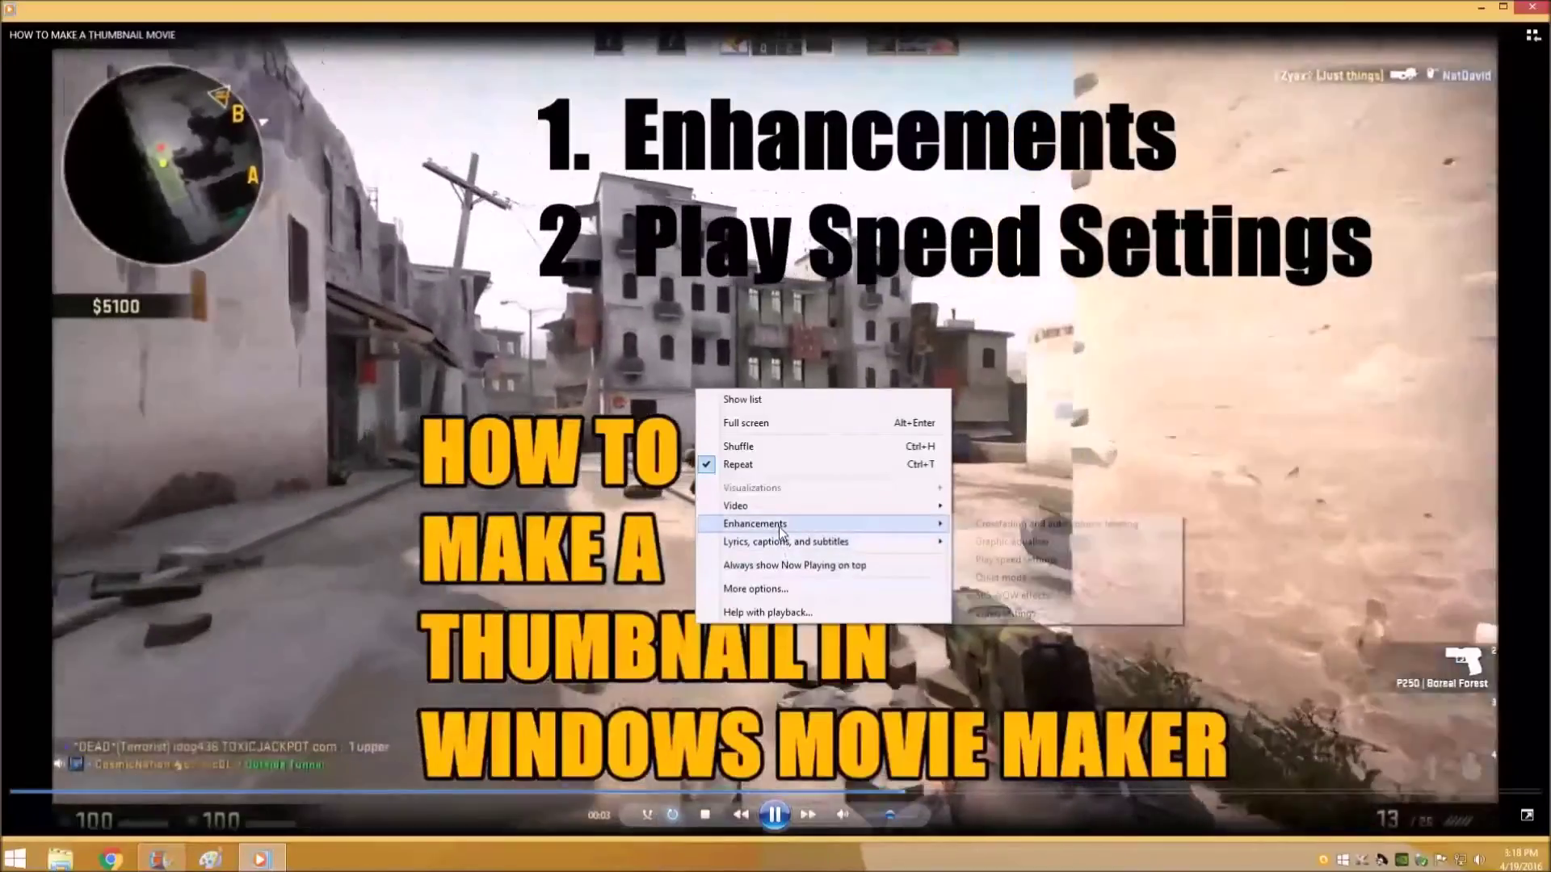
mouse_move(921, 523)
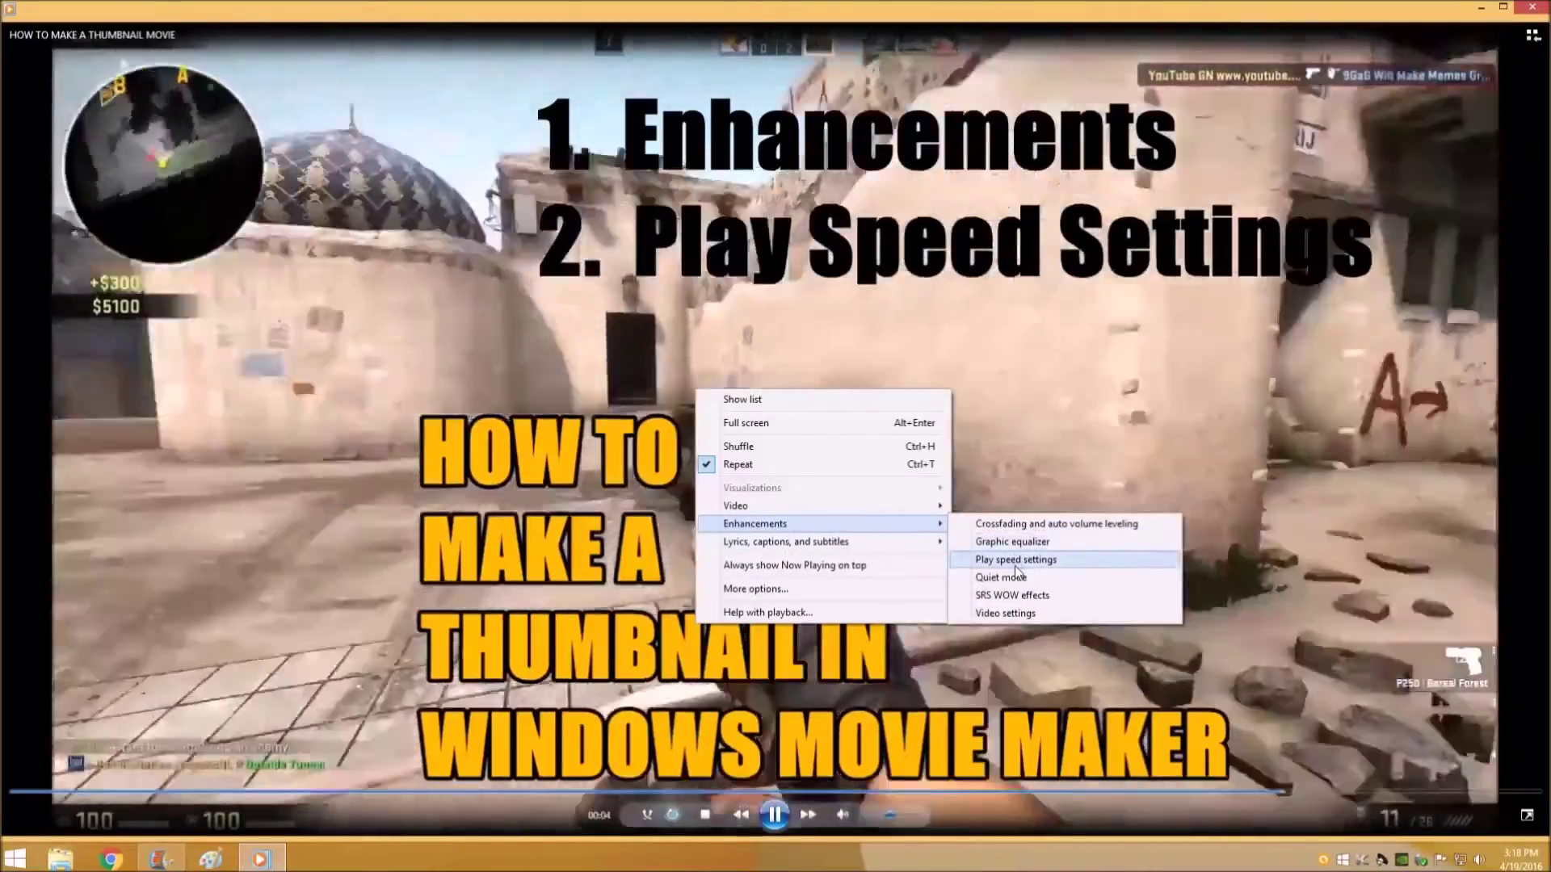
click(1007, 560)
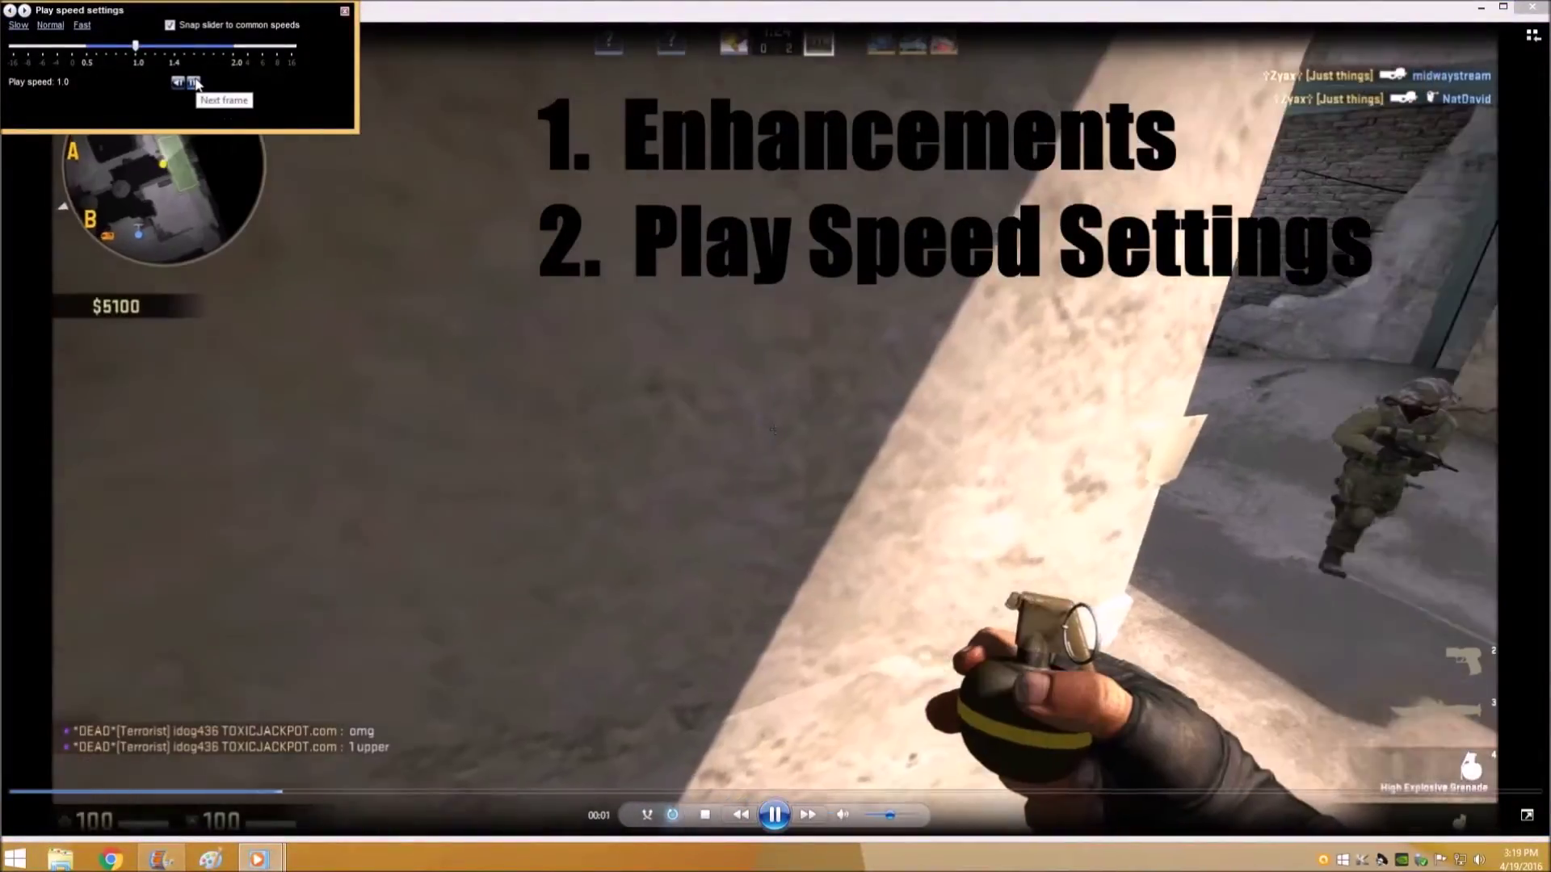
Pause the movie by frame stepping, advance frame by frame to the captioned knife shot, and close the play speed settings
click(195, 83)
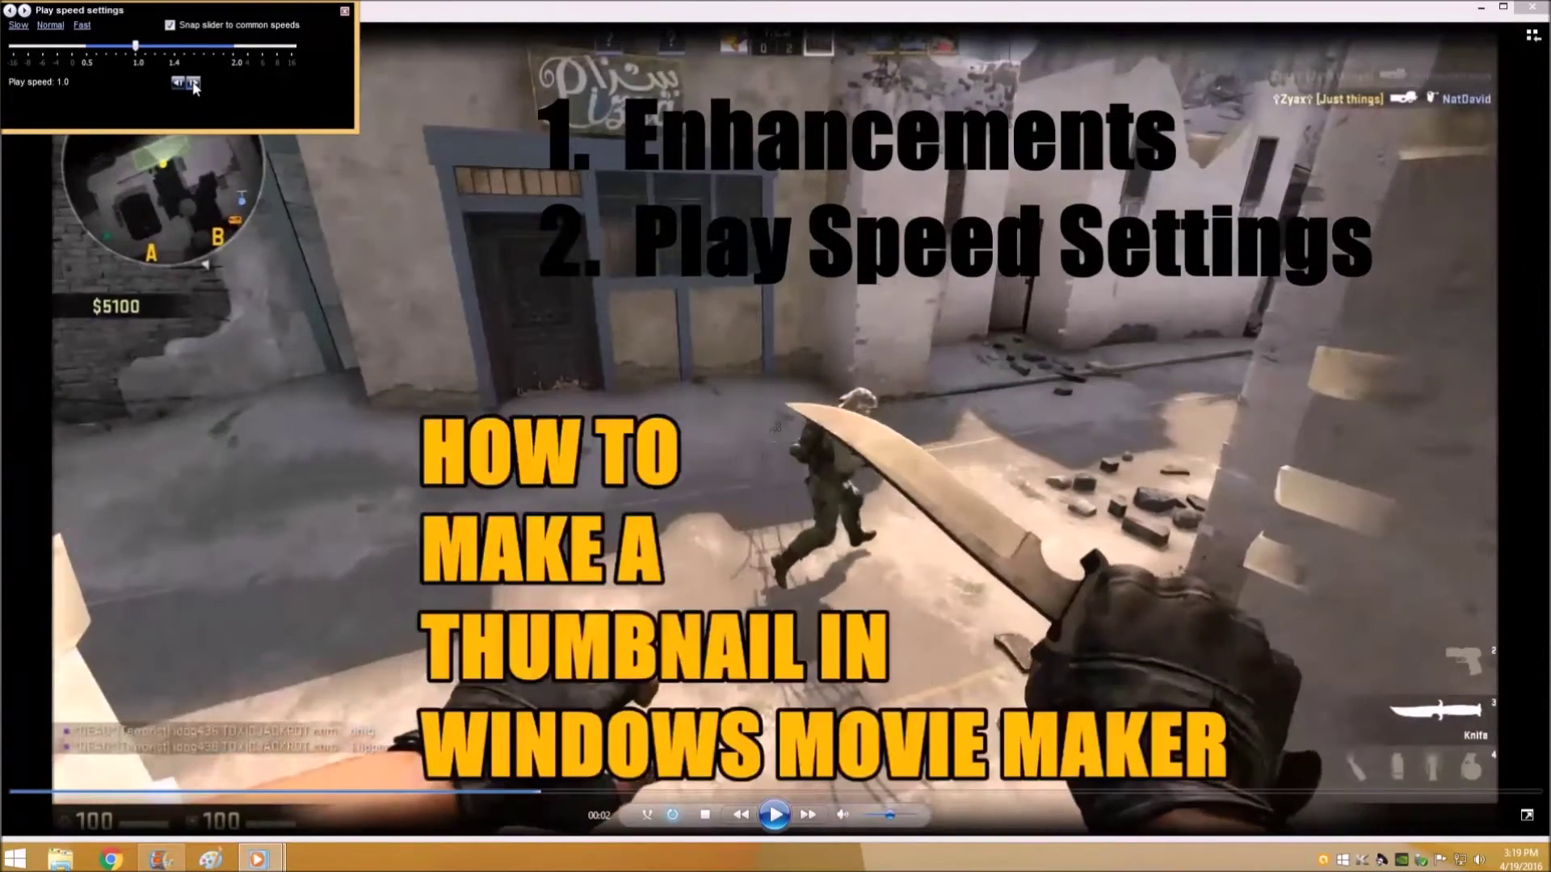
click(194, 83)
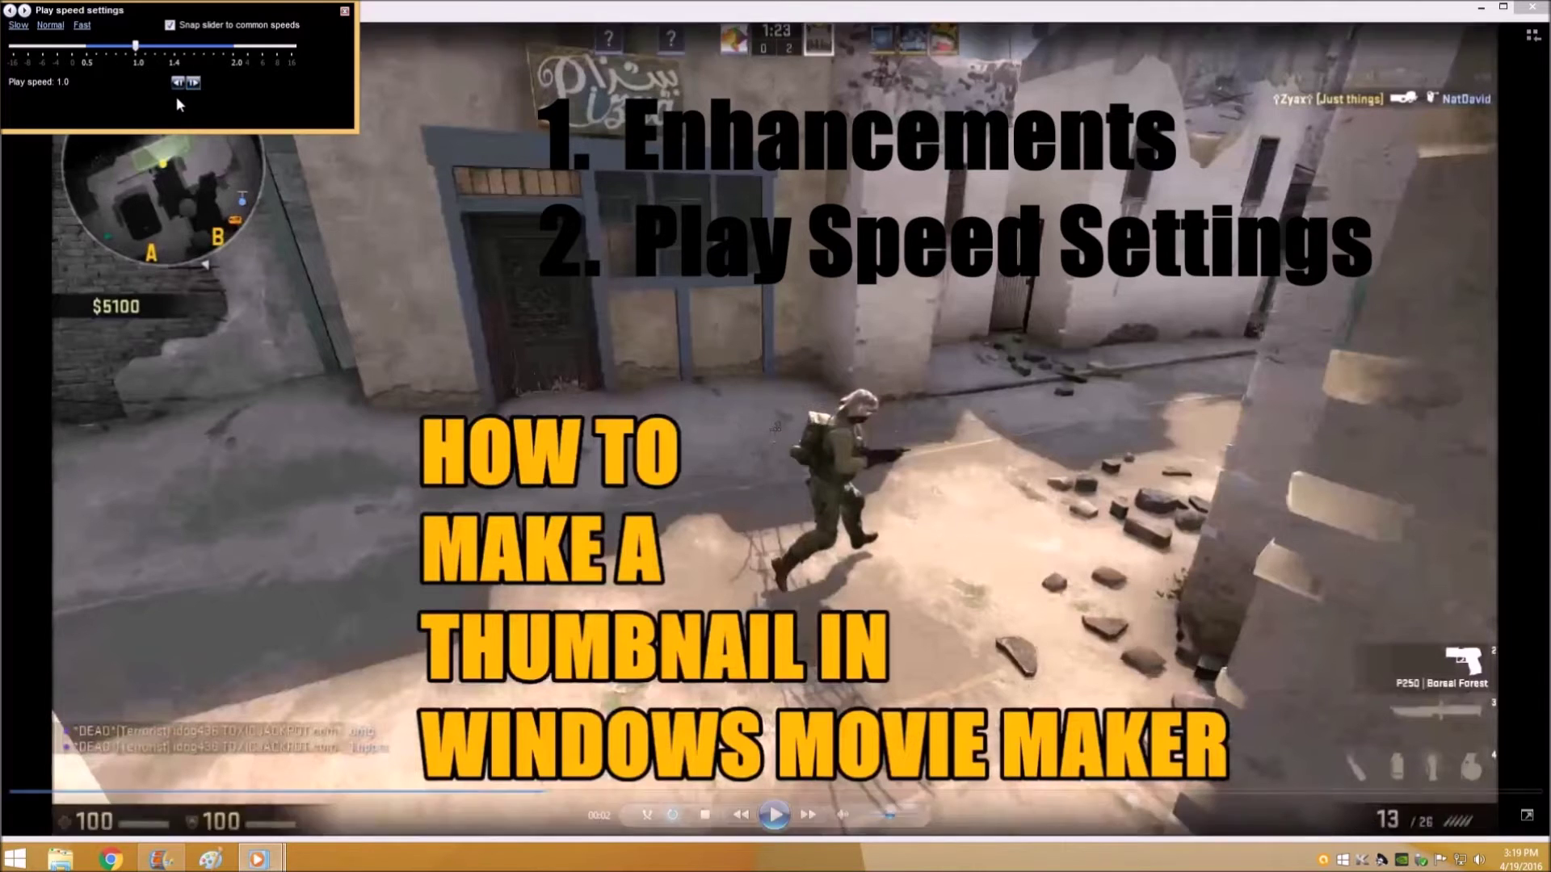
click(178, 83)
click(193, 84)
click(194, 83)
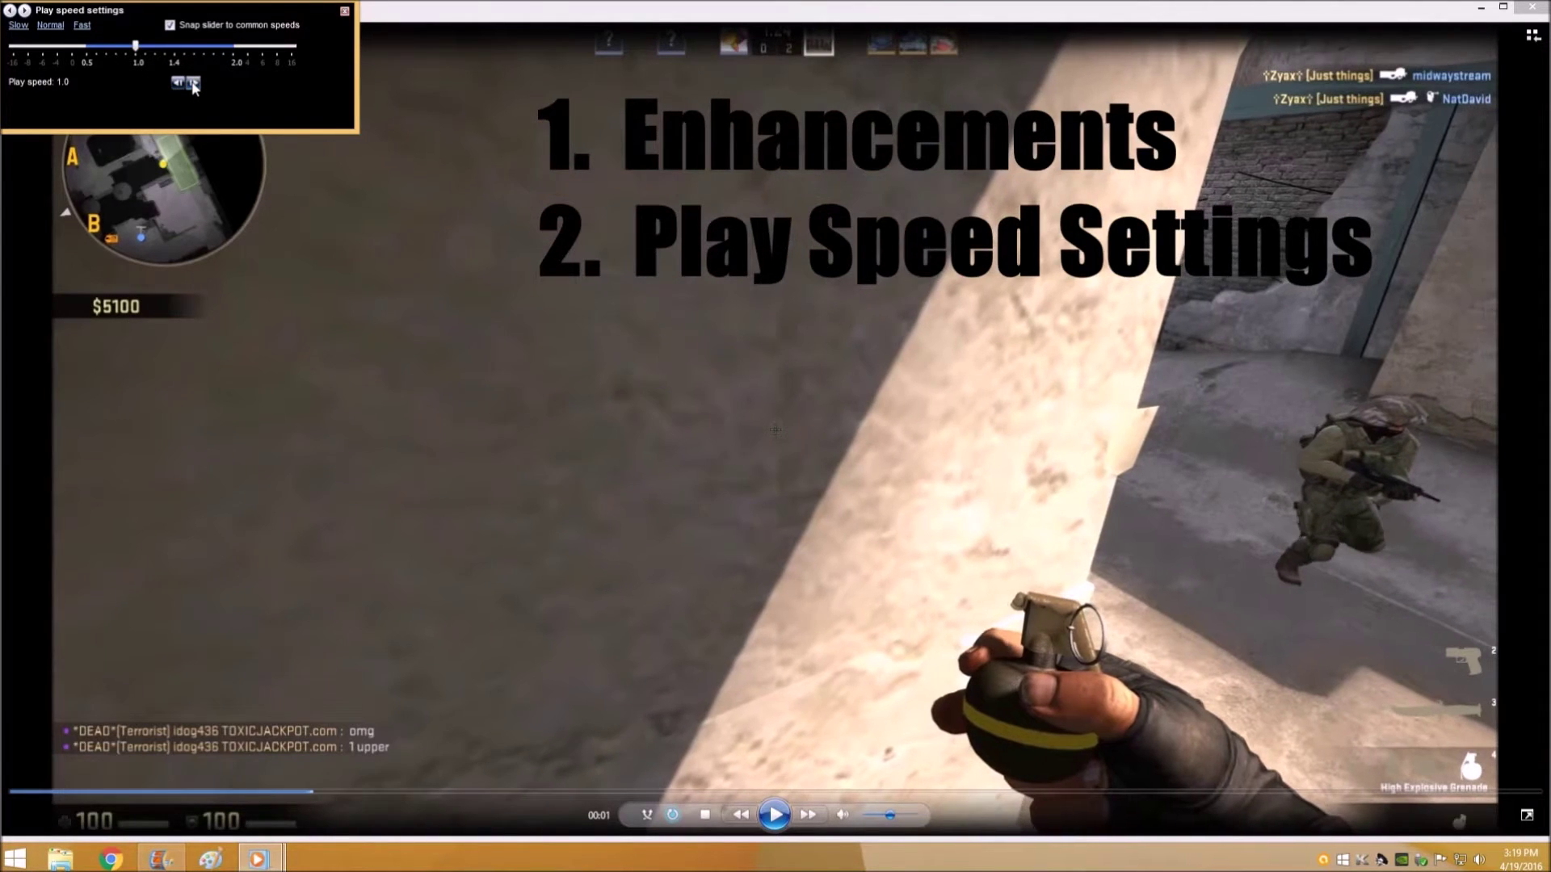
click(194, 83)
click(194, 83)
click(194, 84)
click(194, 83)
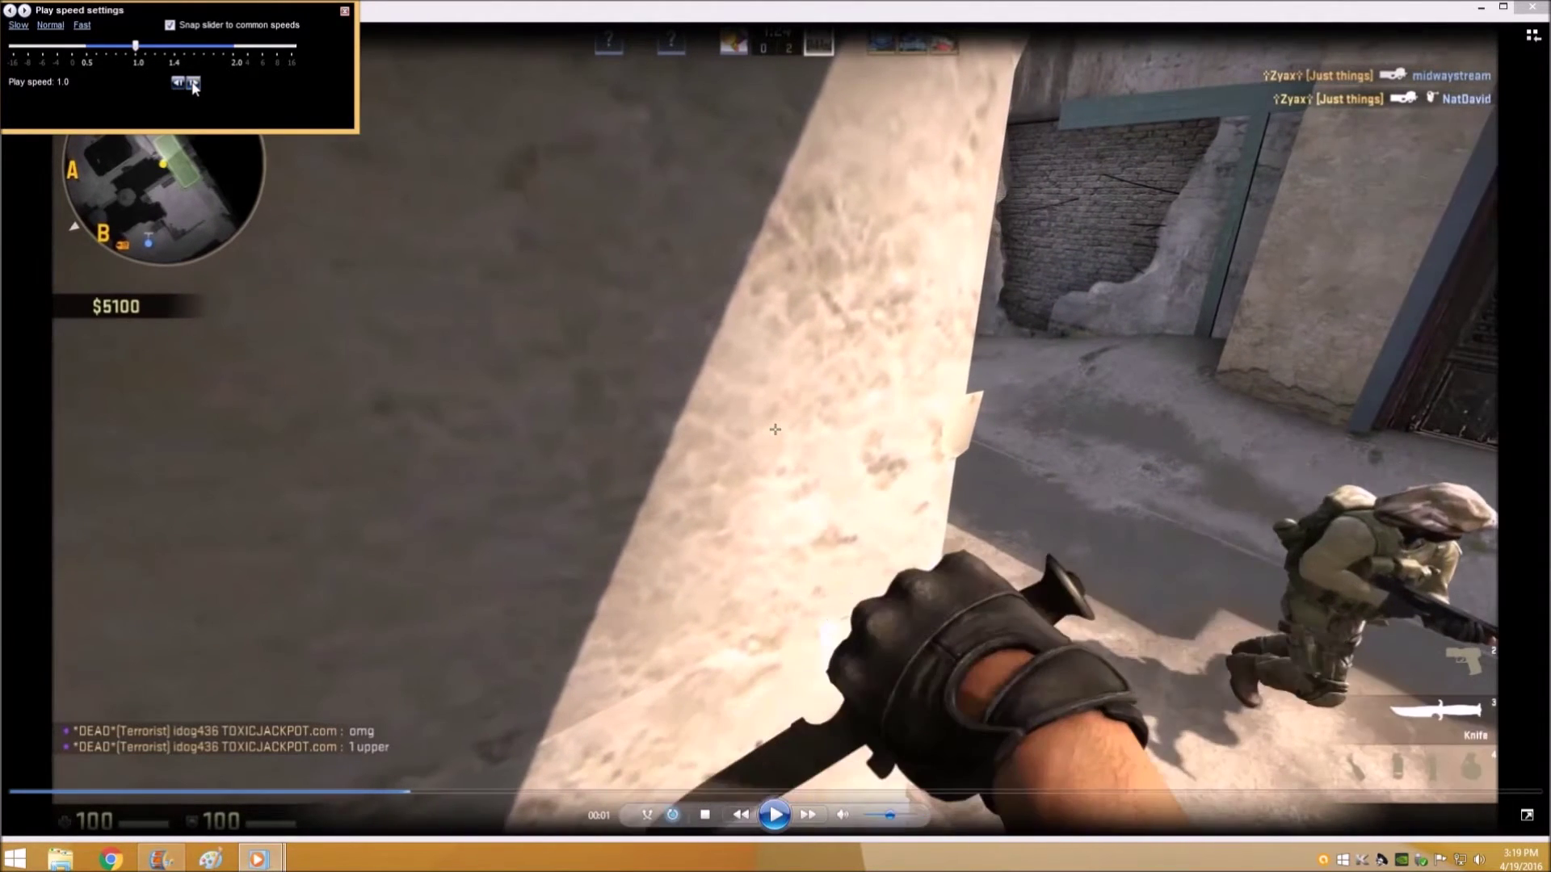
click(194, 83)
click(194, 83)
click(194, 83)
click(194, 84)
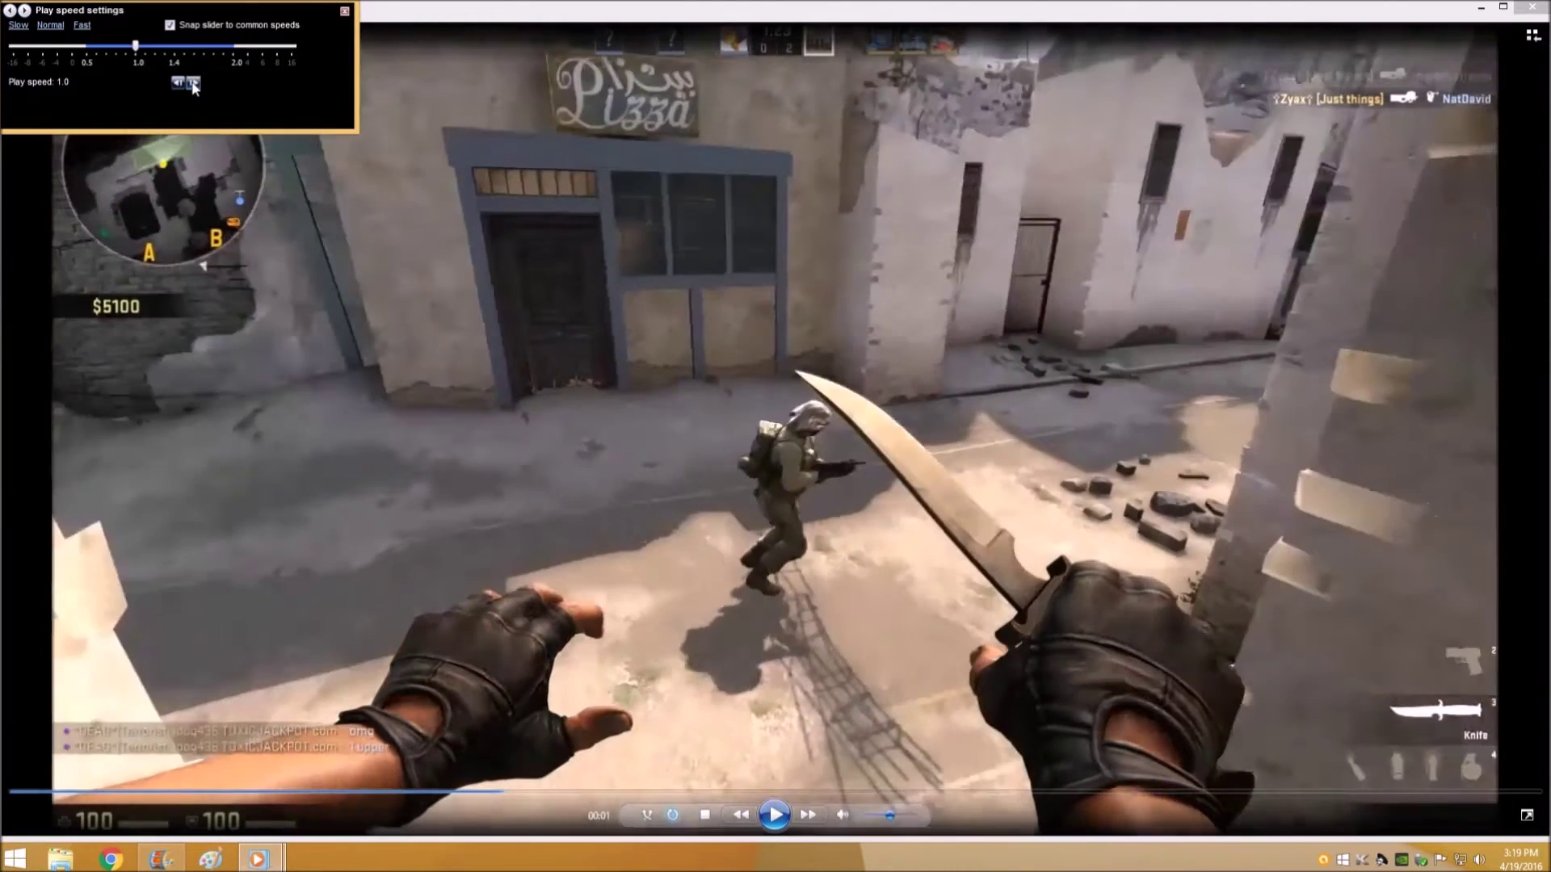
click(194, 84)
click(194, 83)
click(194, 83)
click(193, 83)
click(194, 84)
click(194, 83)
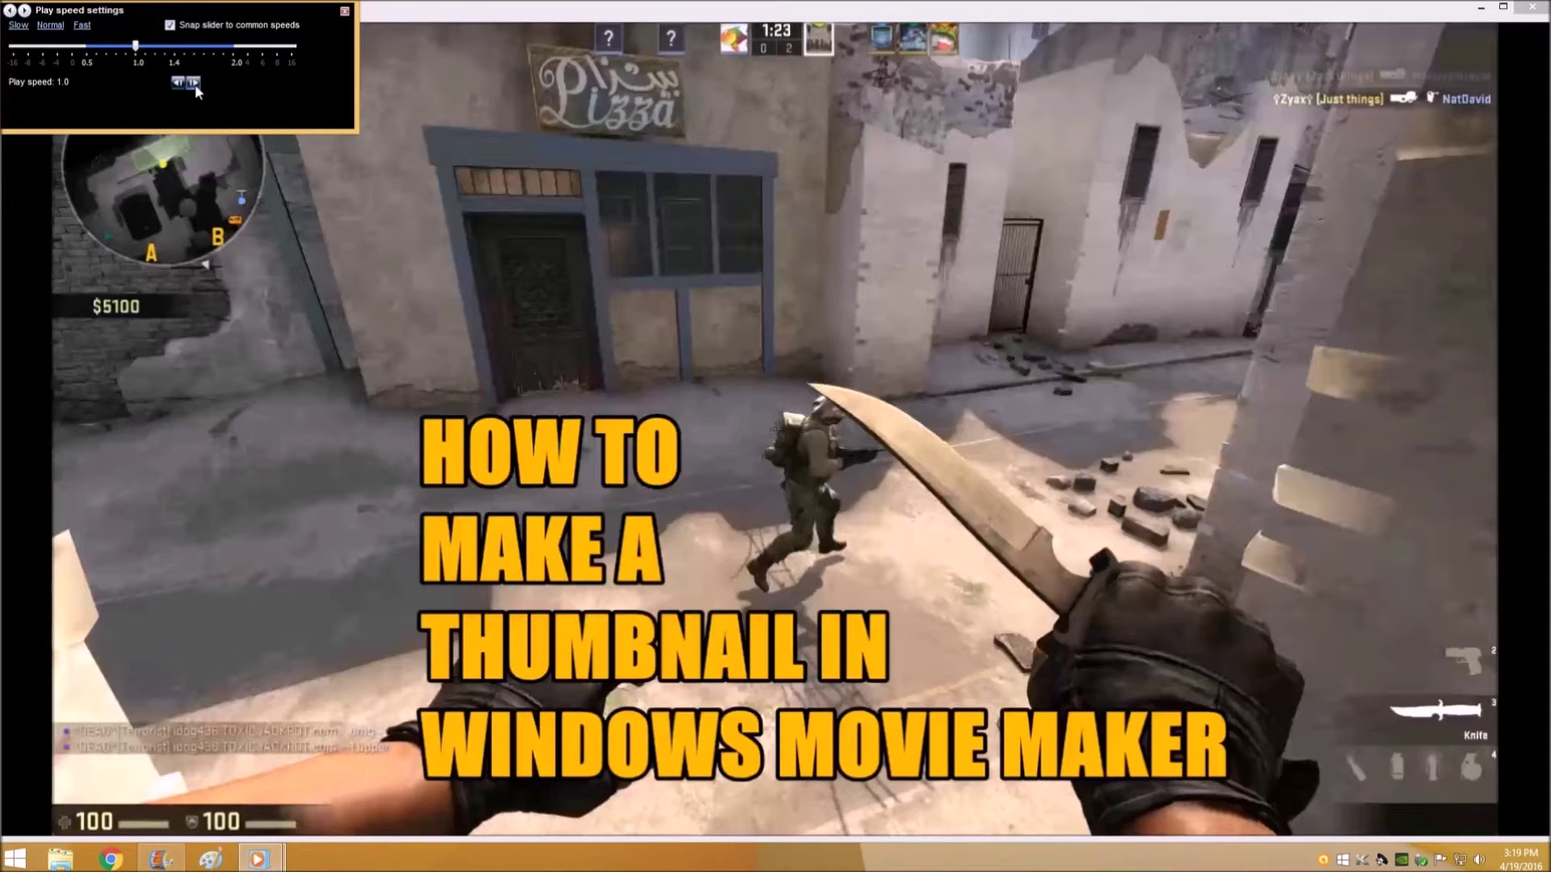
click(344, 11)
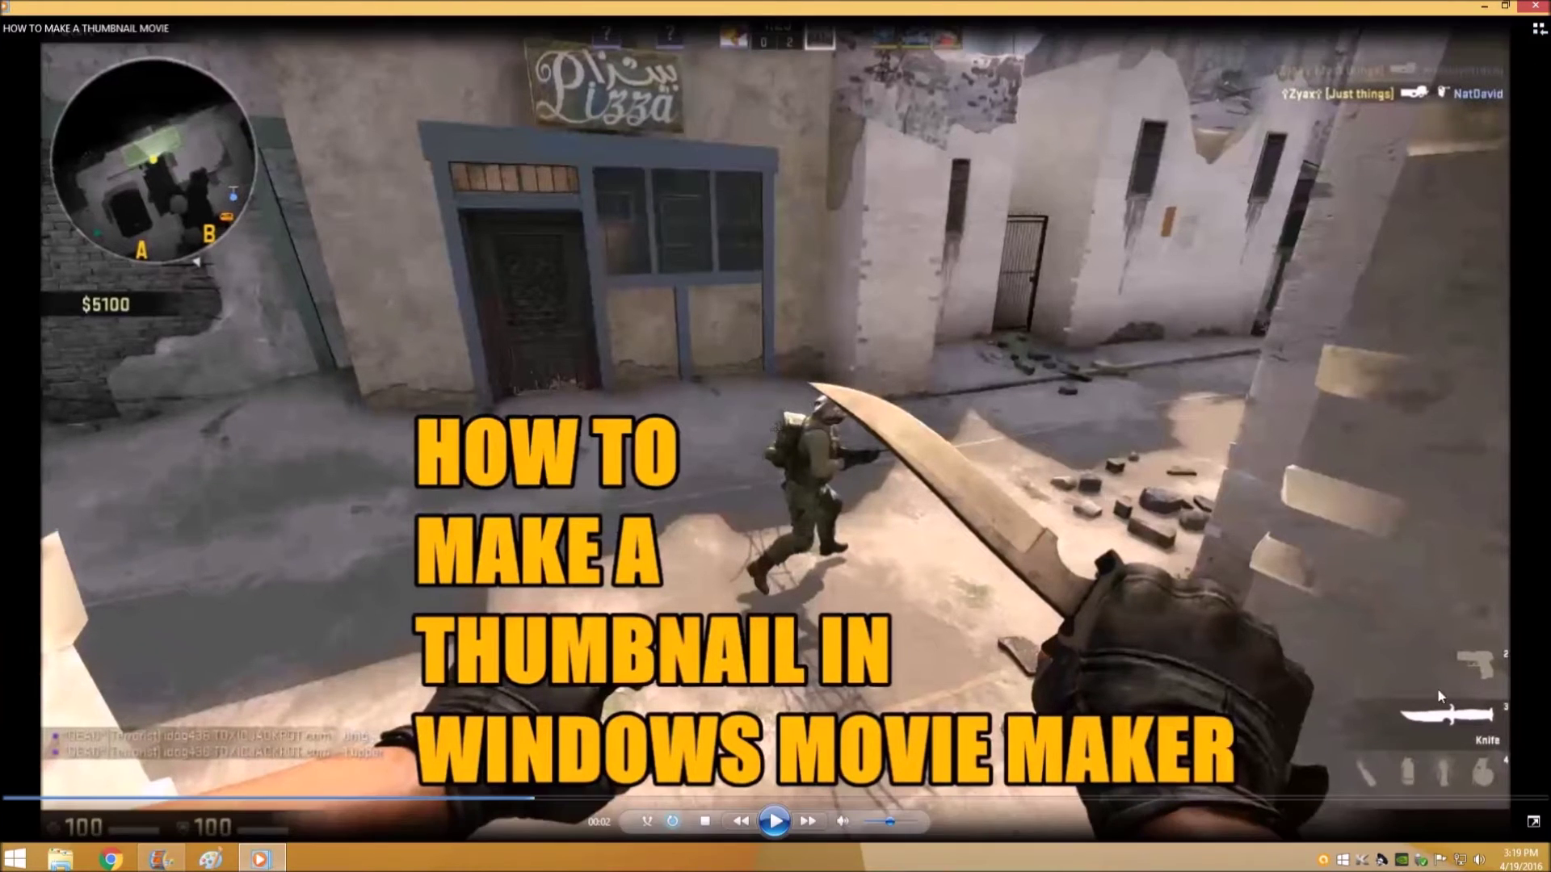
View the paused frame full screen, return to the window, and paste the captured screen into a new Paint picture
click(1533, 822)
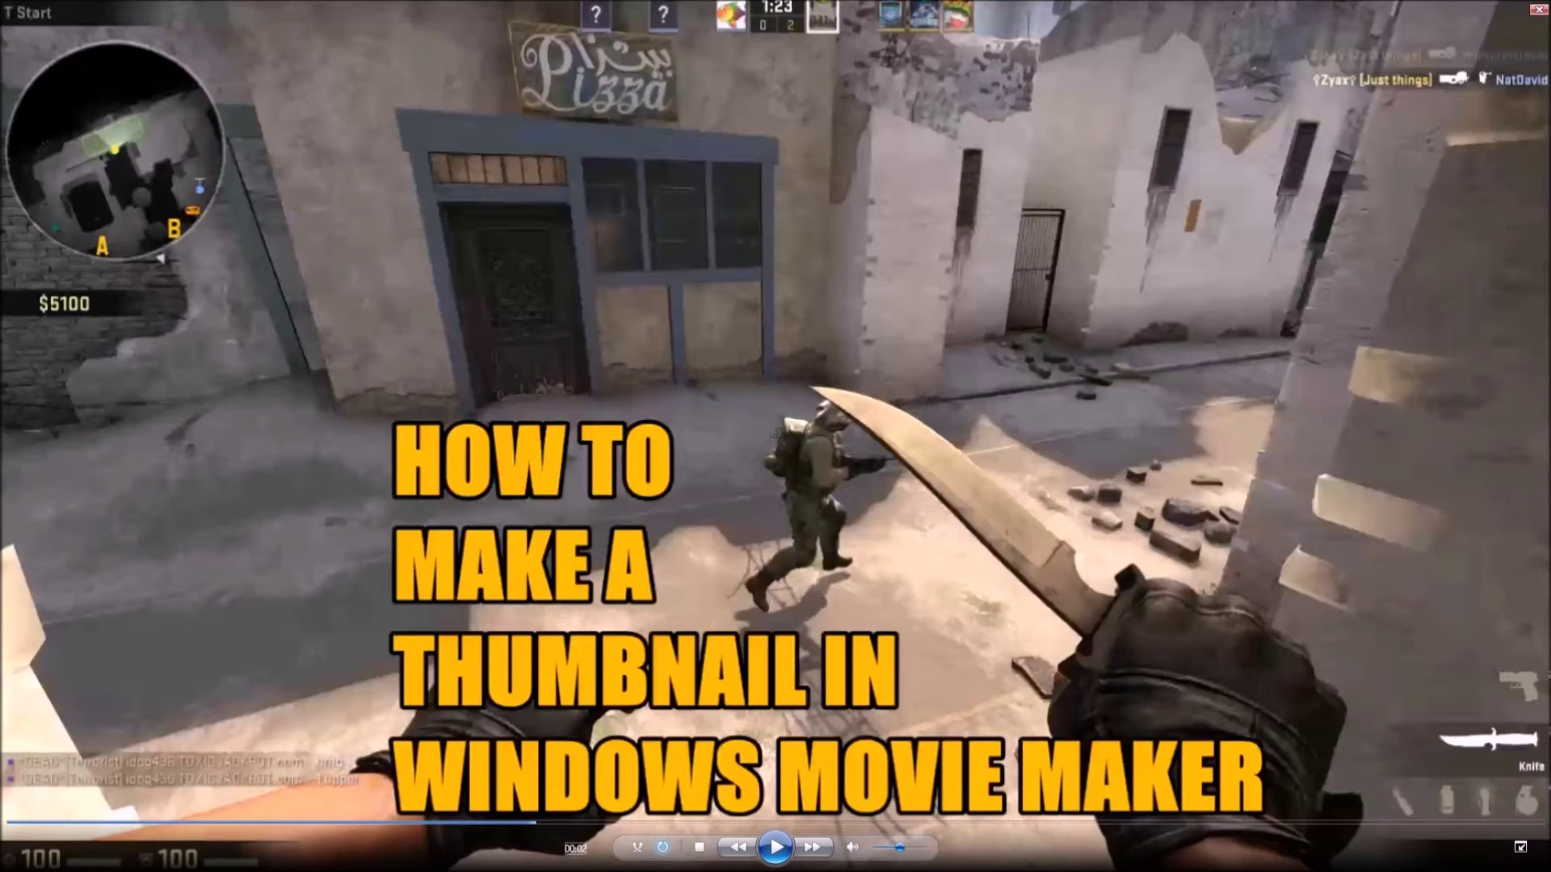
key(Escape)
right_click(208, 861)
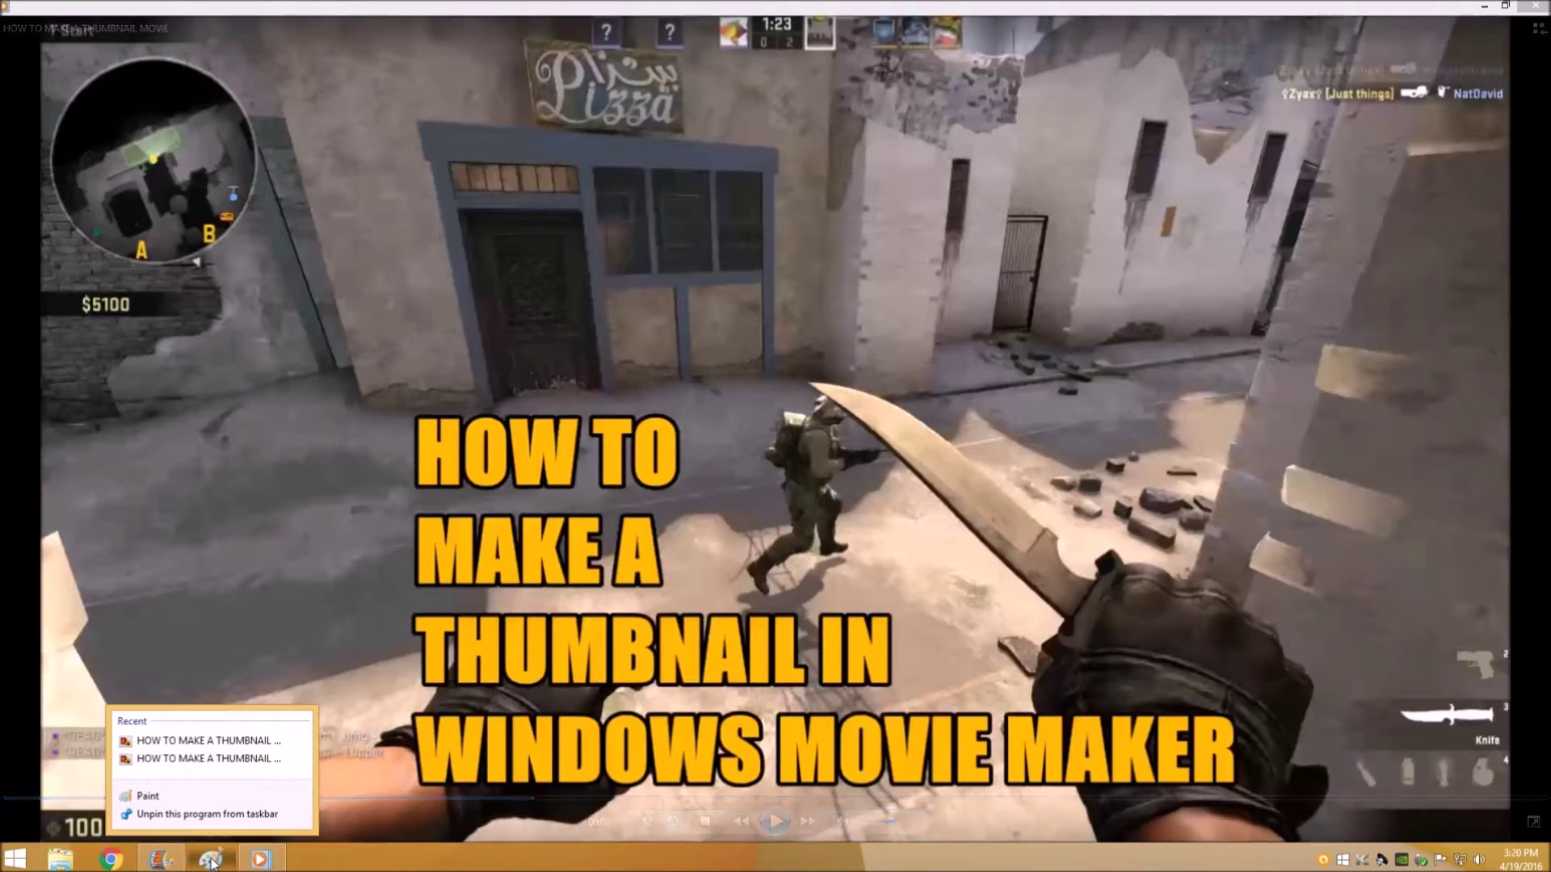
click(132, 810)
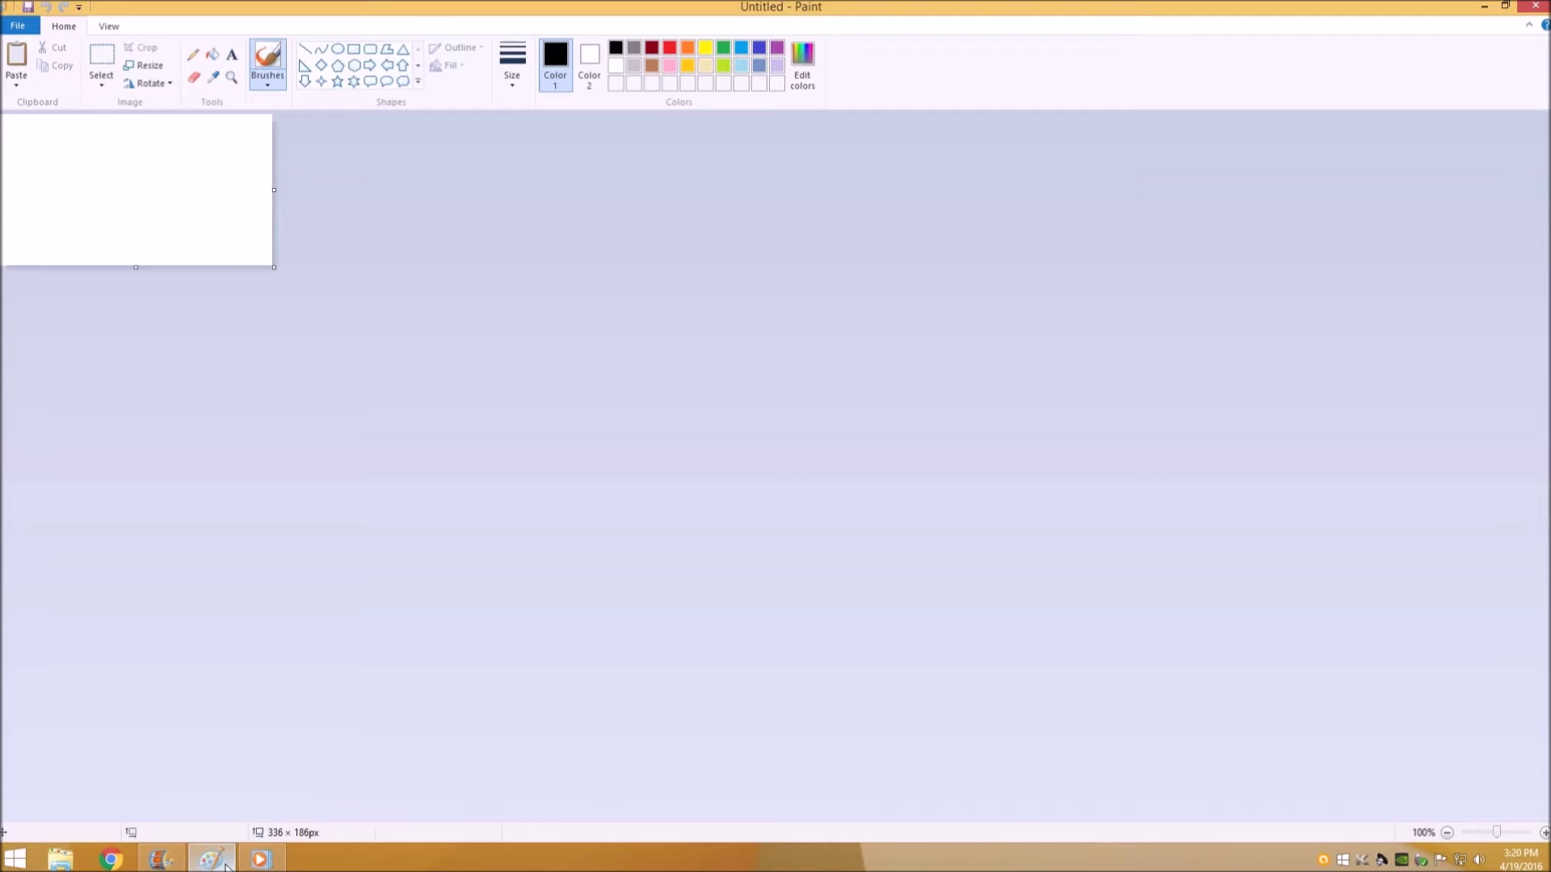
key(ctrl+v)
Shift the pasted screenshot so the caption sits near the canvas's upper-left corner, and shrink the canvas to 1047 × 541 px
drag(819, 685, 432, 329)
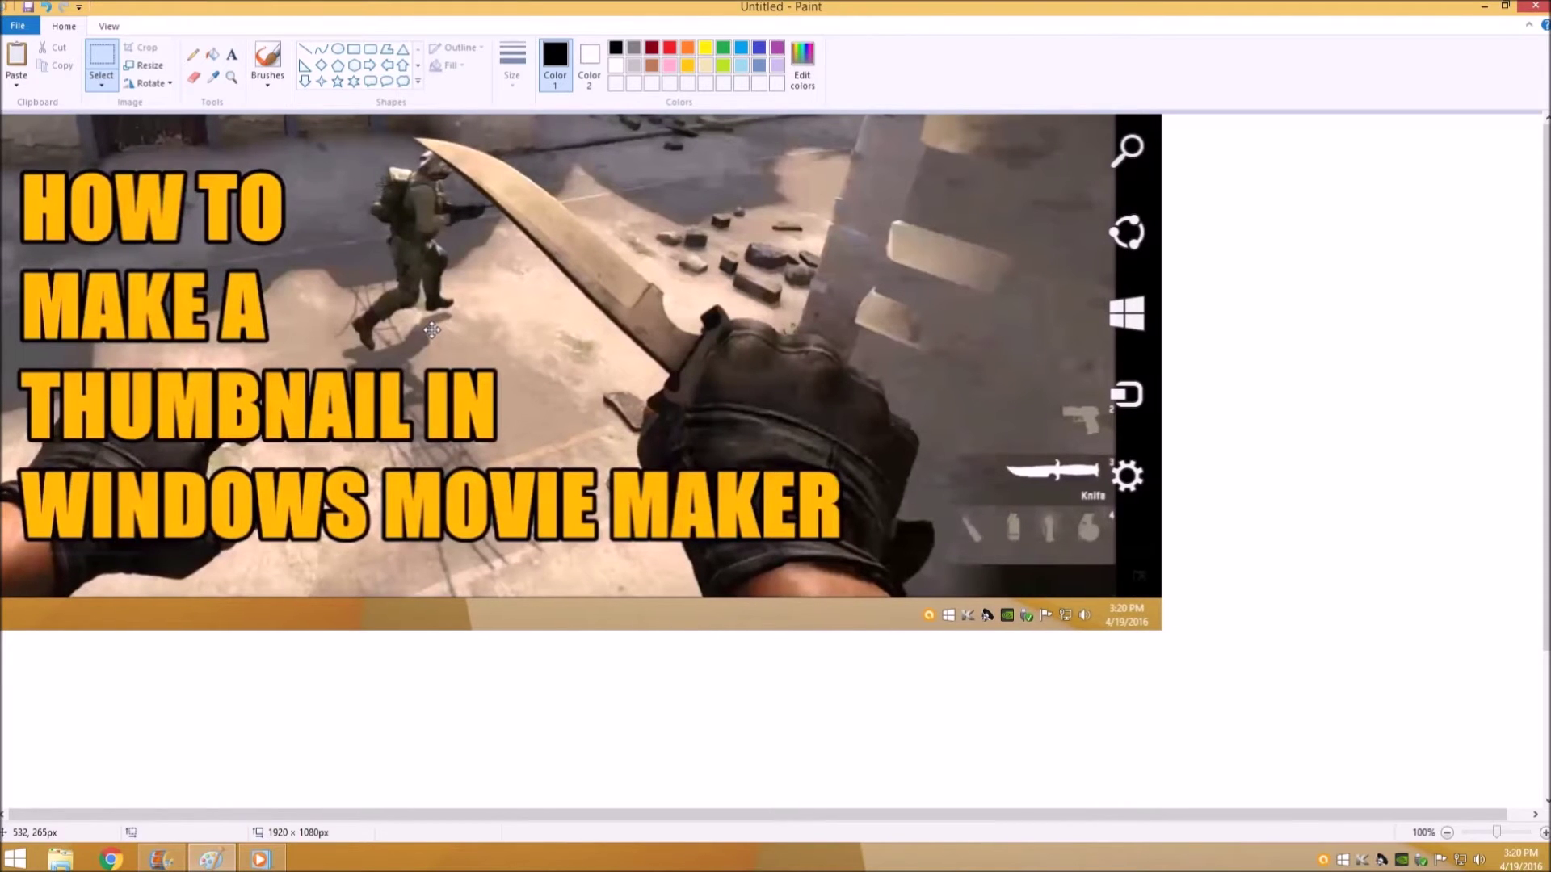
click(1489, 557)
scroll(776, 452, down, 3)
click(1535, 814)
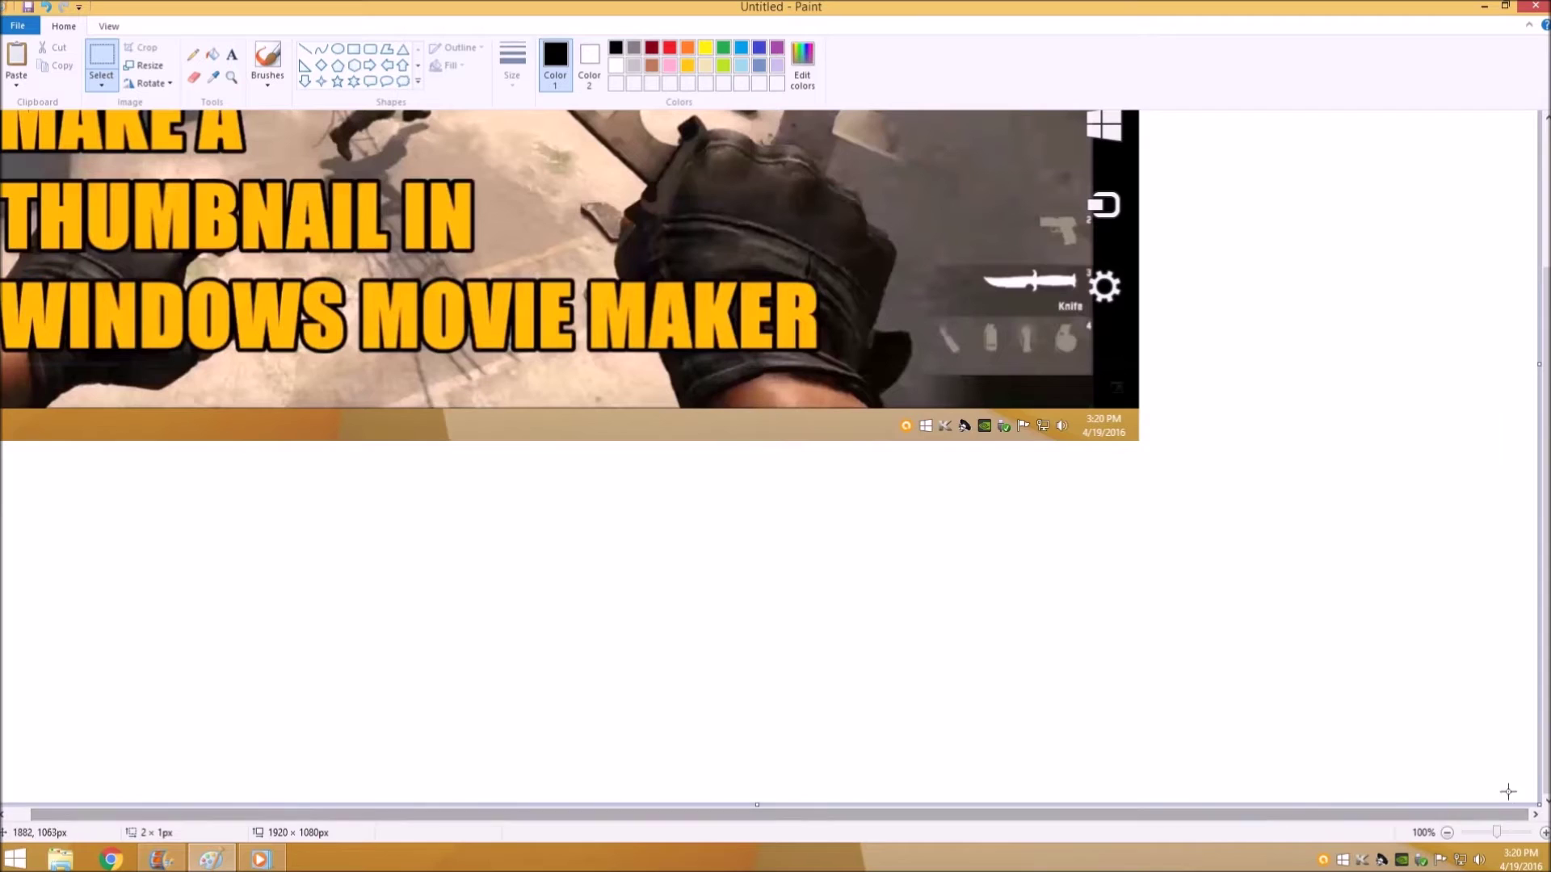
drag(1539, 814, 852, 365)
key(ctrl+shift+x)
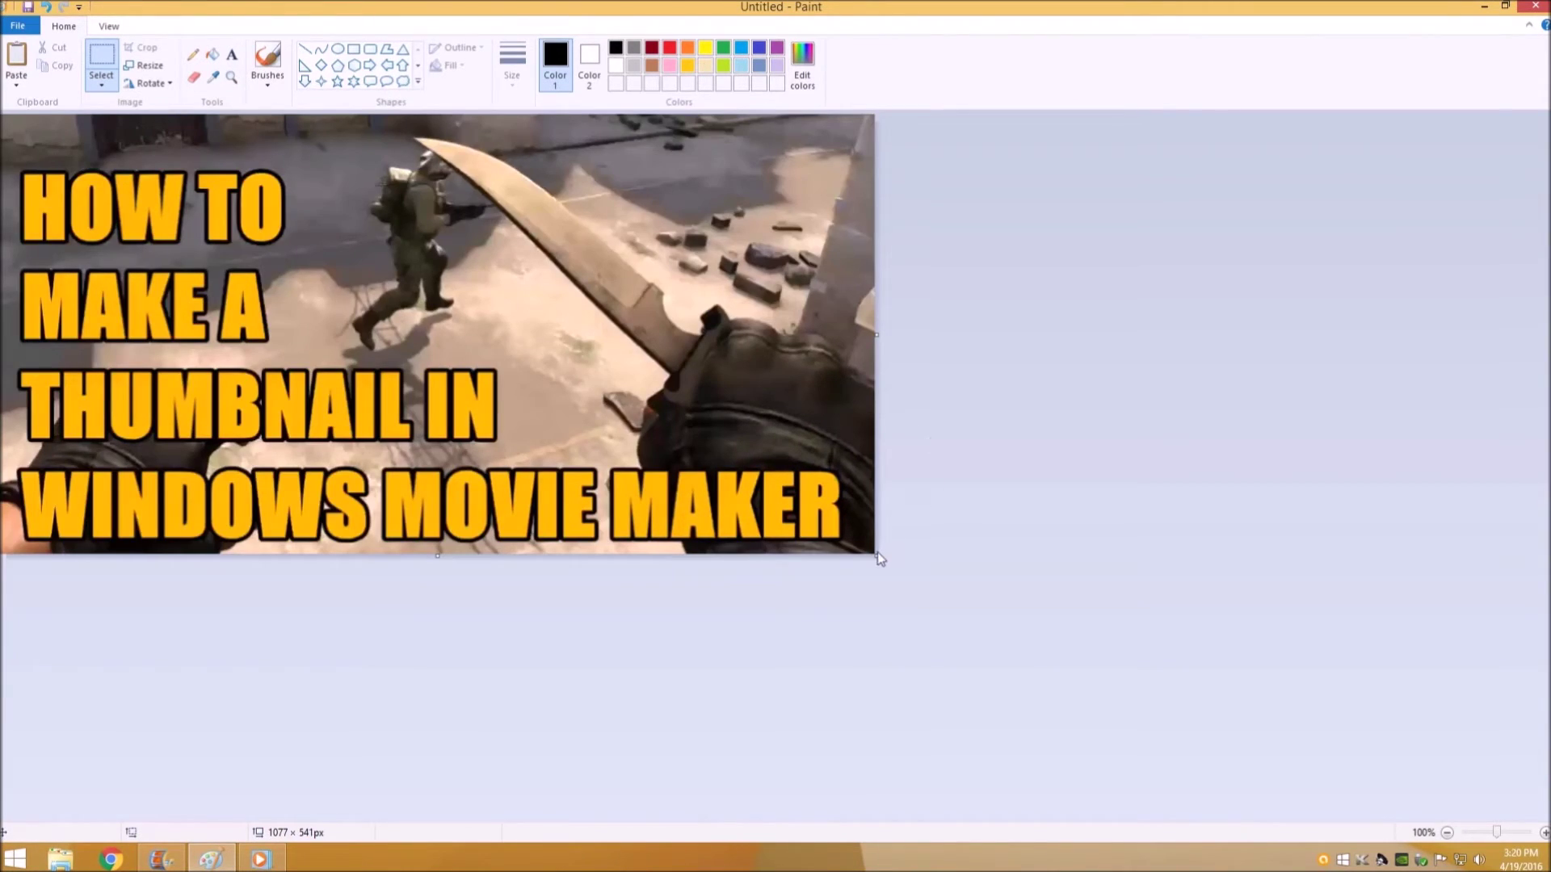
drag(879, 557, 852, 557)
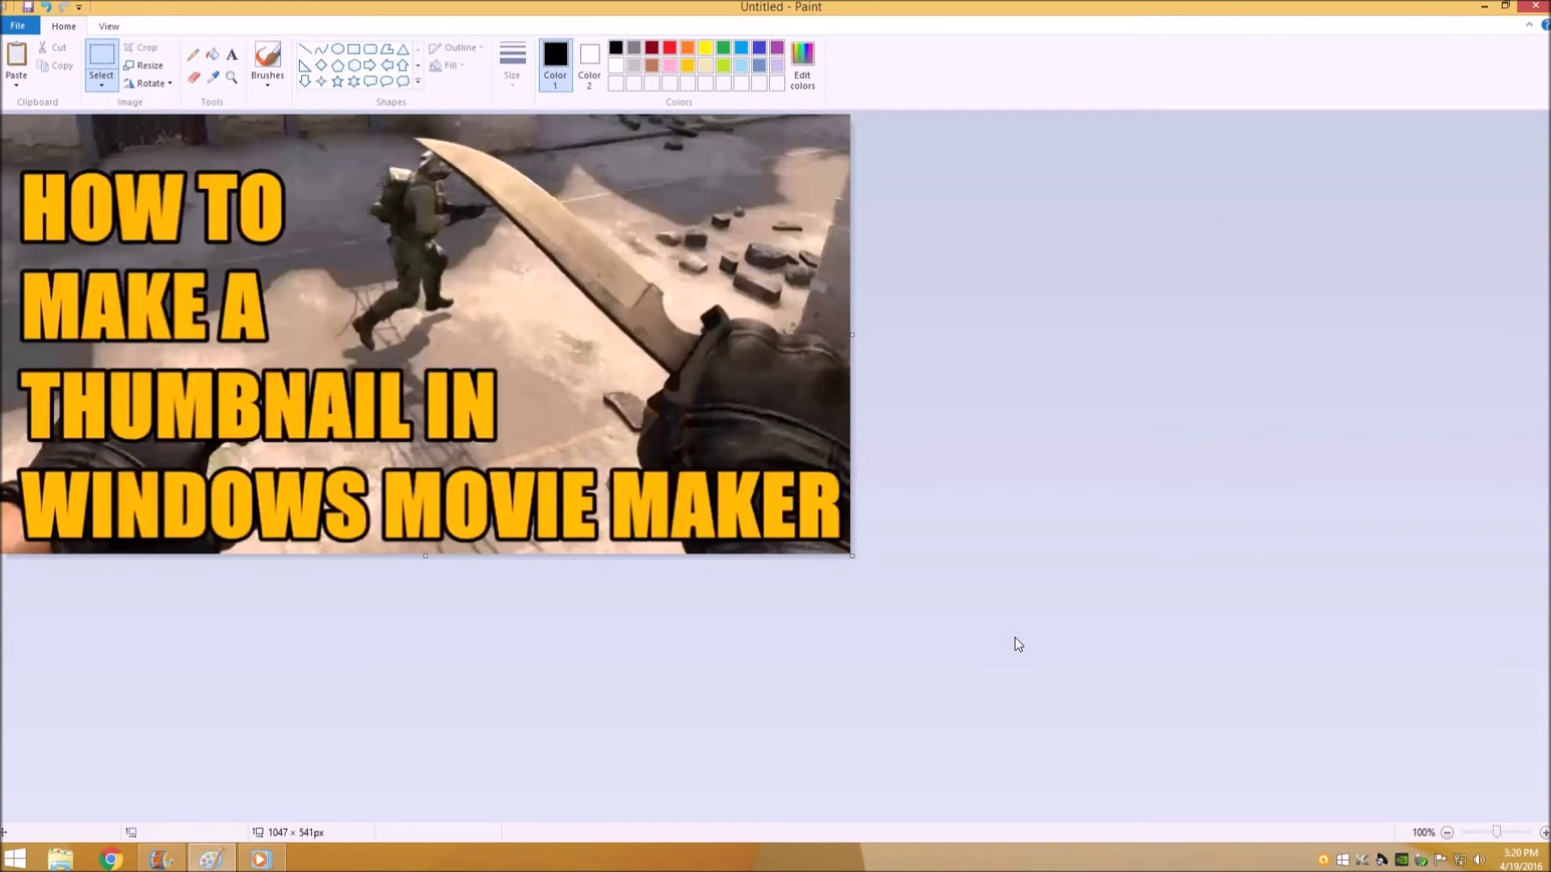
Save the cropped picture as a PNG on the Desktop named "THUMBNAIL 2"
click(19, 26)
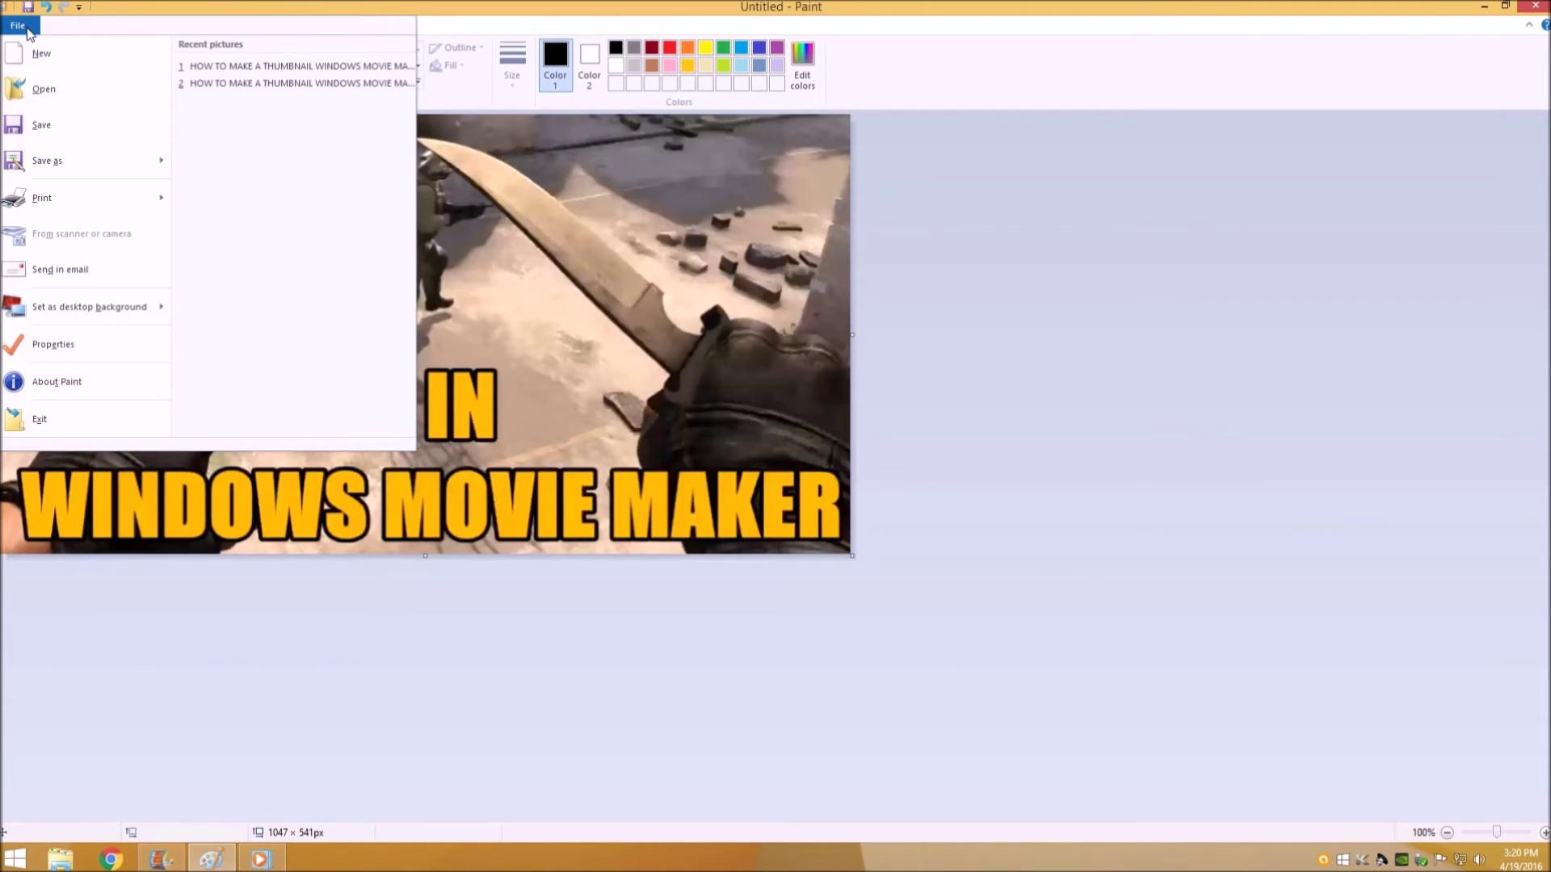
click(90, 161)
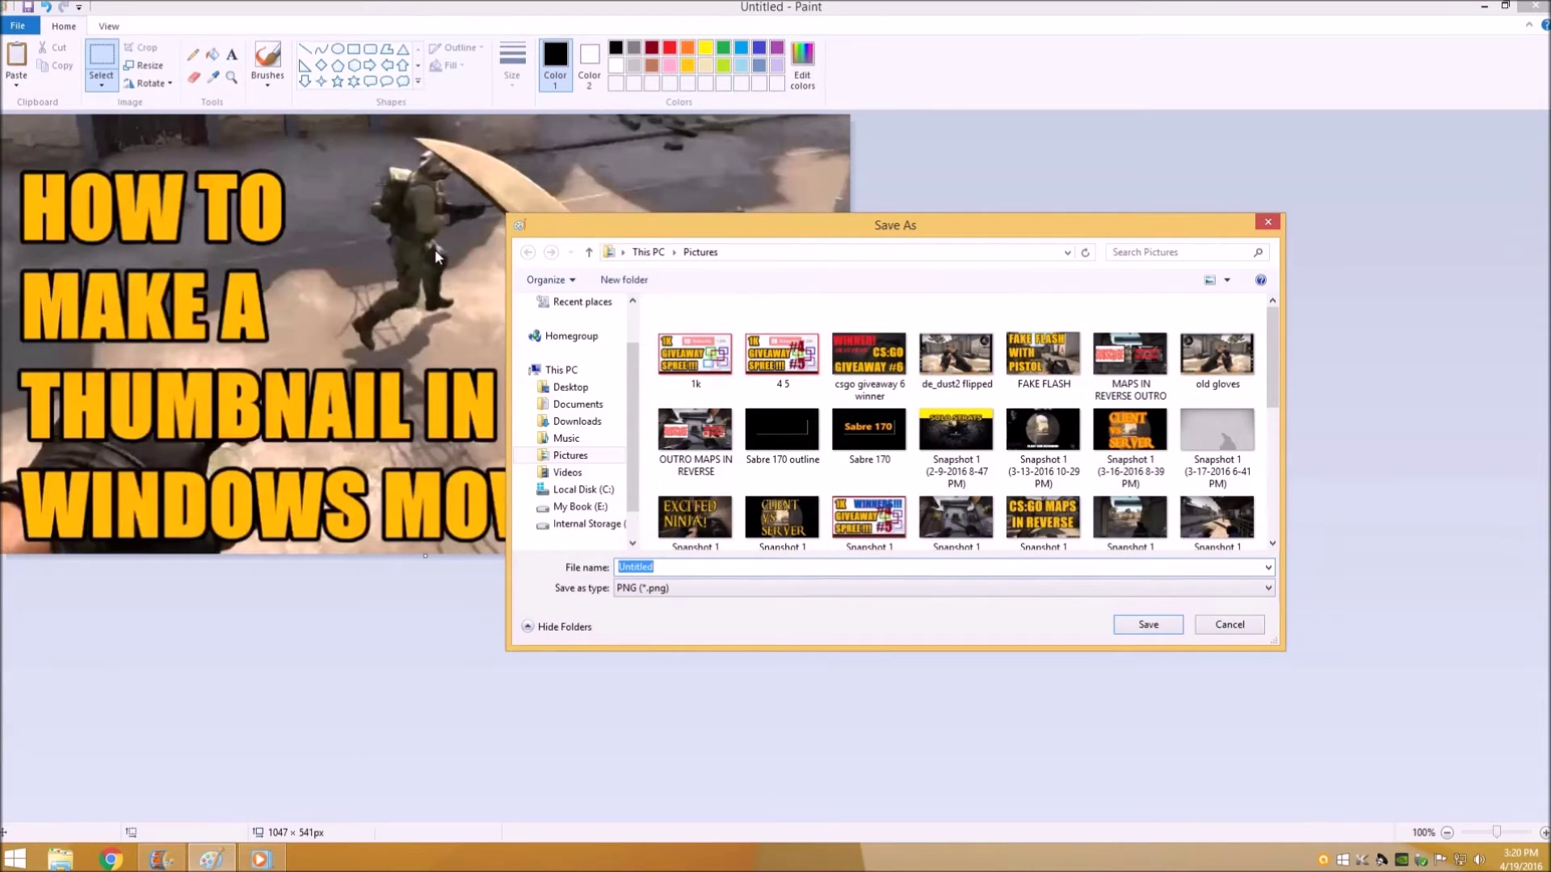
text(THUMBNAIL 2)
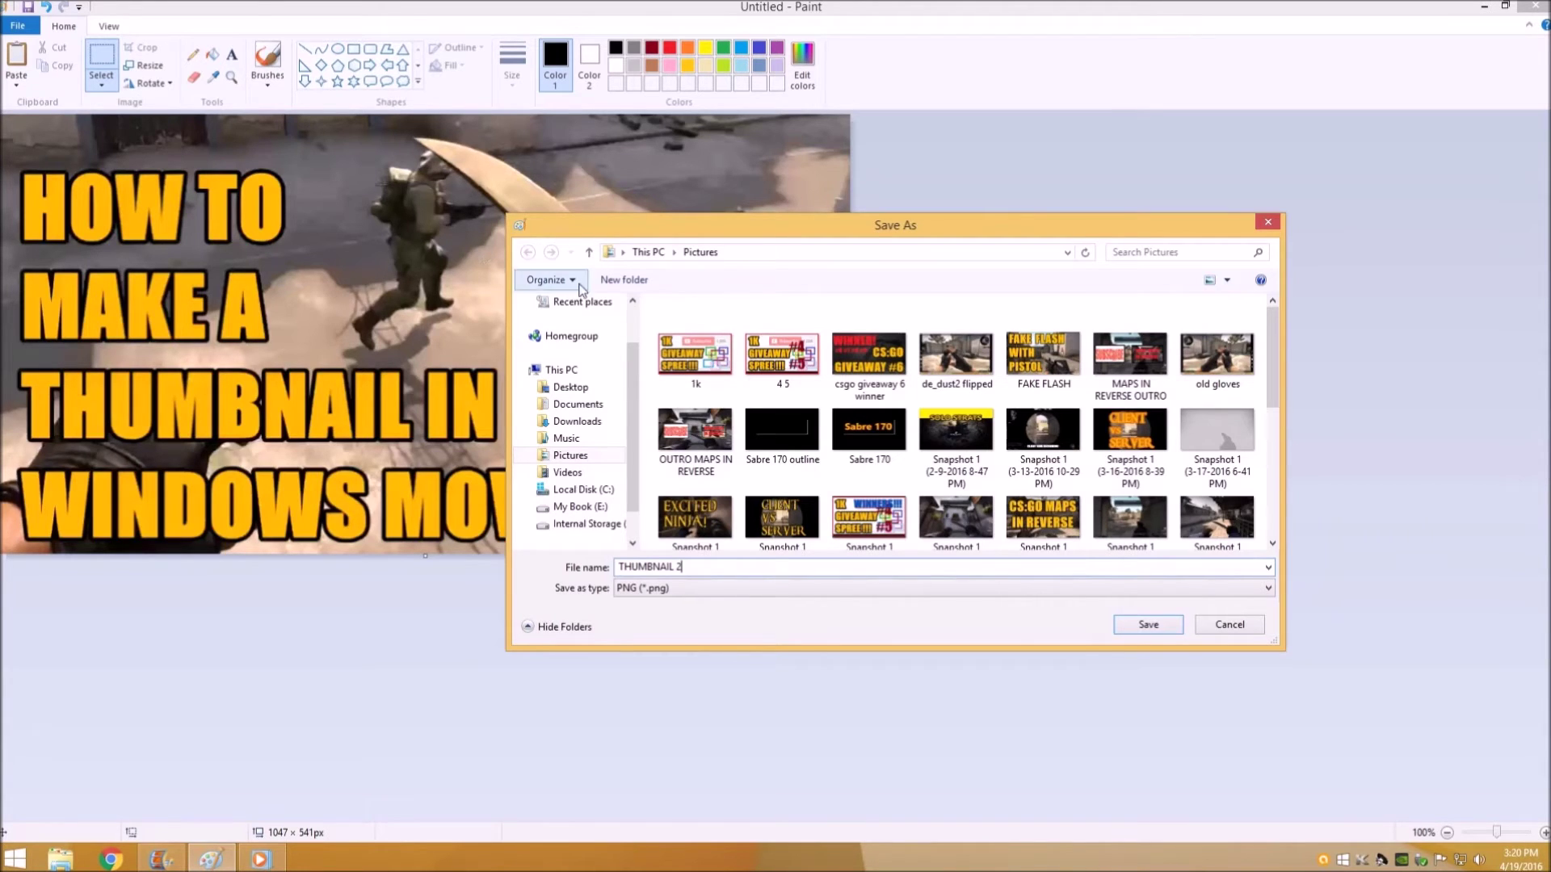
click(570, 387)
click(1151, 627)
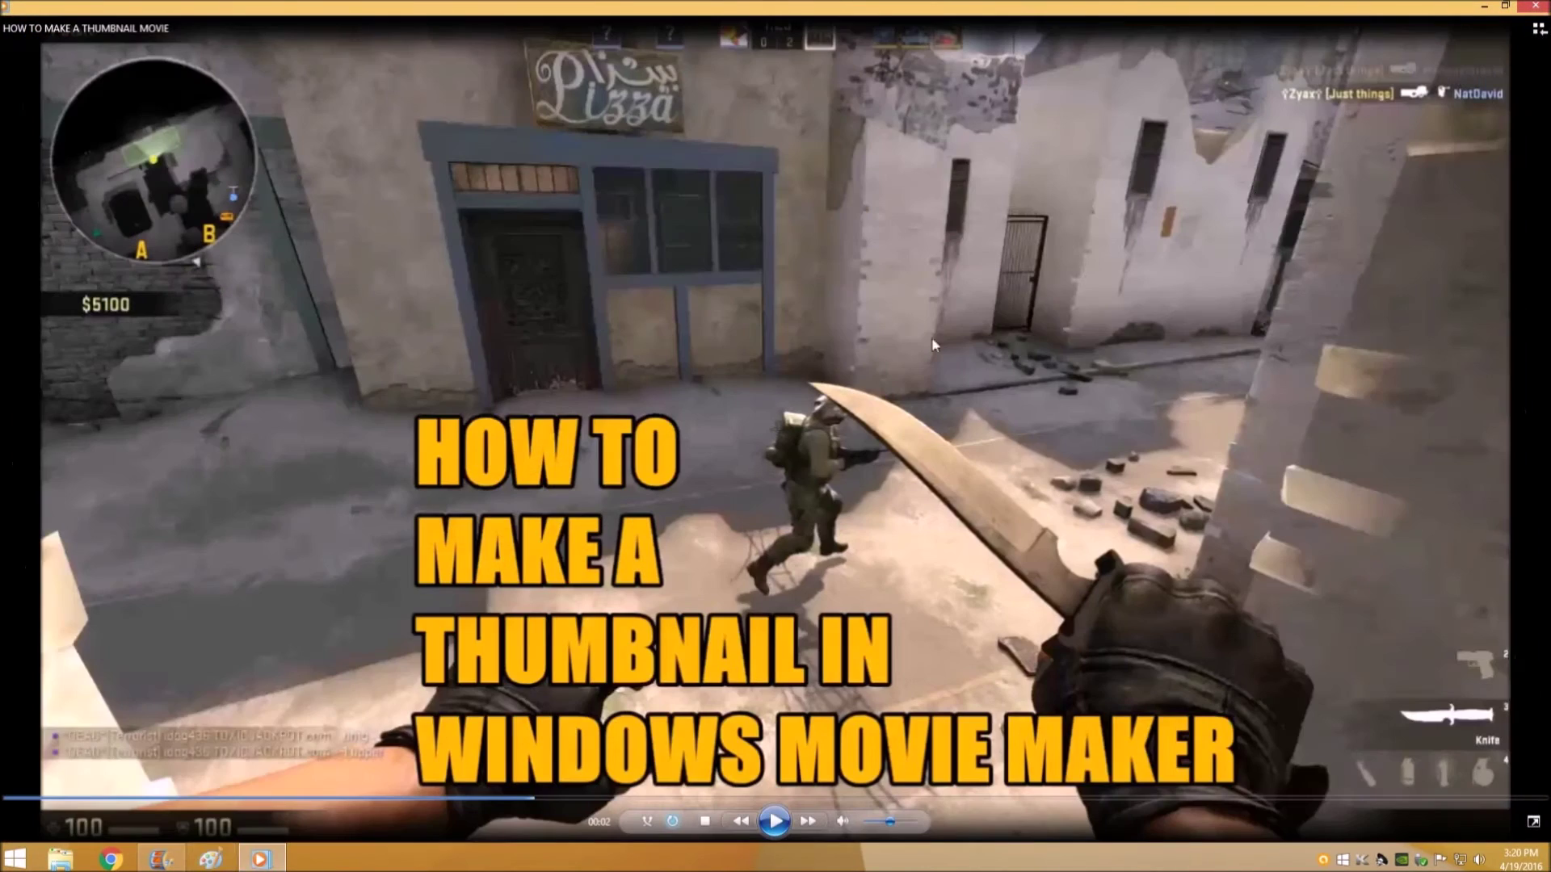
Close the video player and Movie Maker, and compare THUMBNAIL 2 with the adjacent image in Windows Photo Viewer
click(1534, 5)
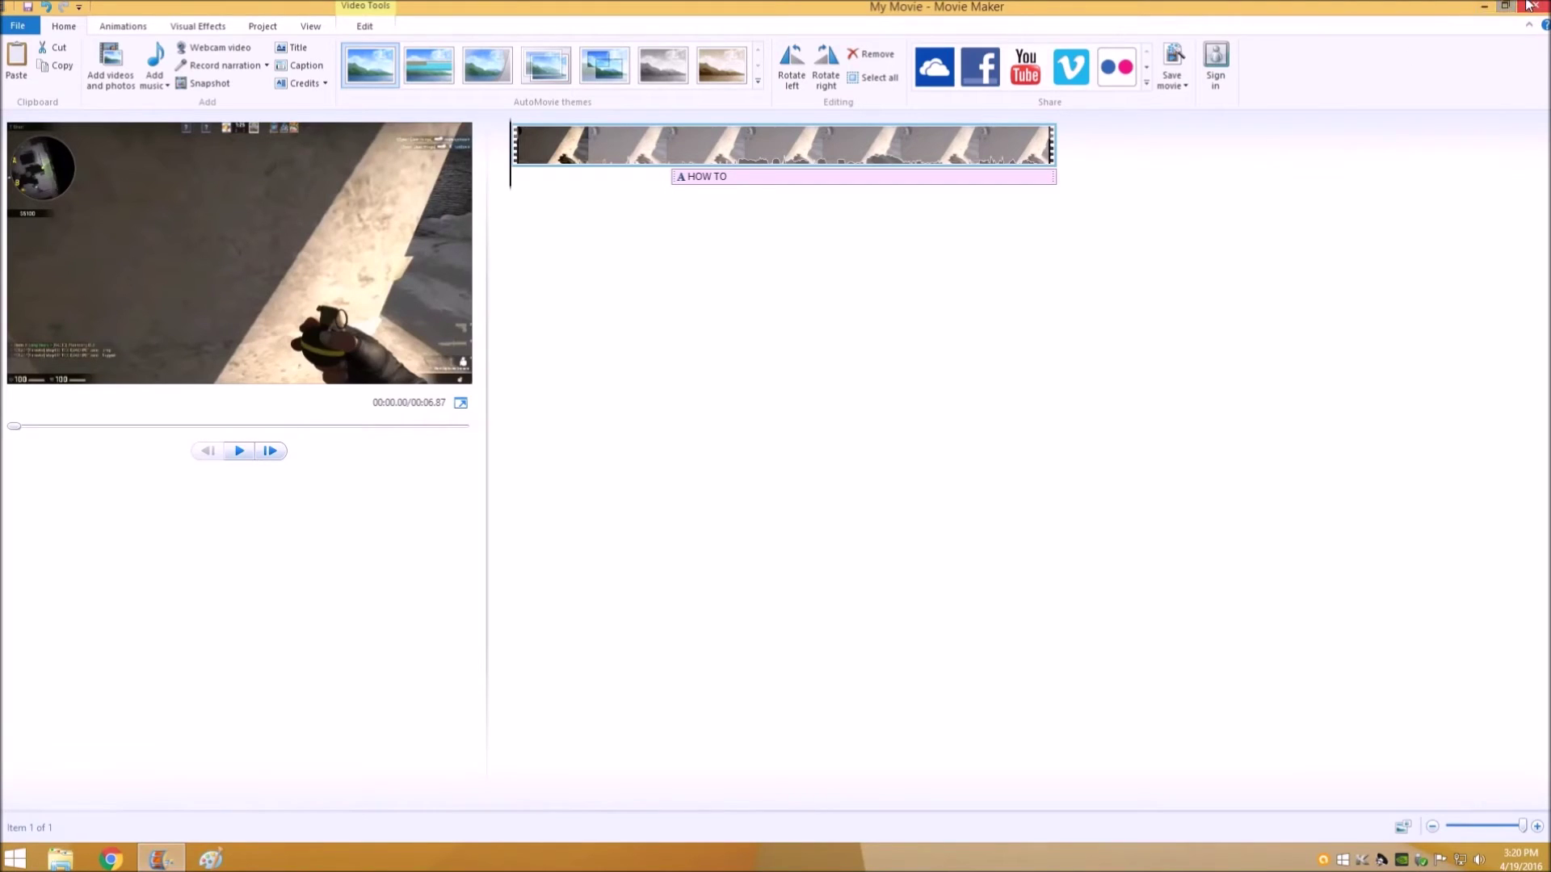
click(1535, 4)
click(824, 430)
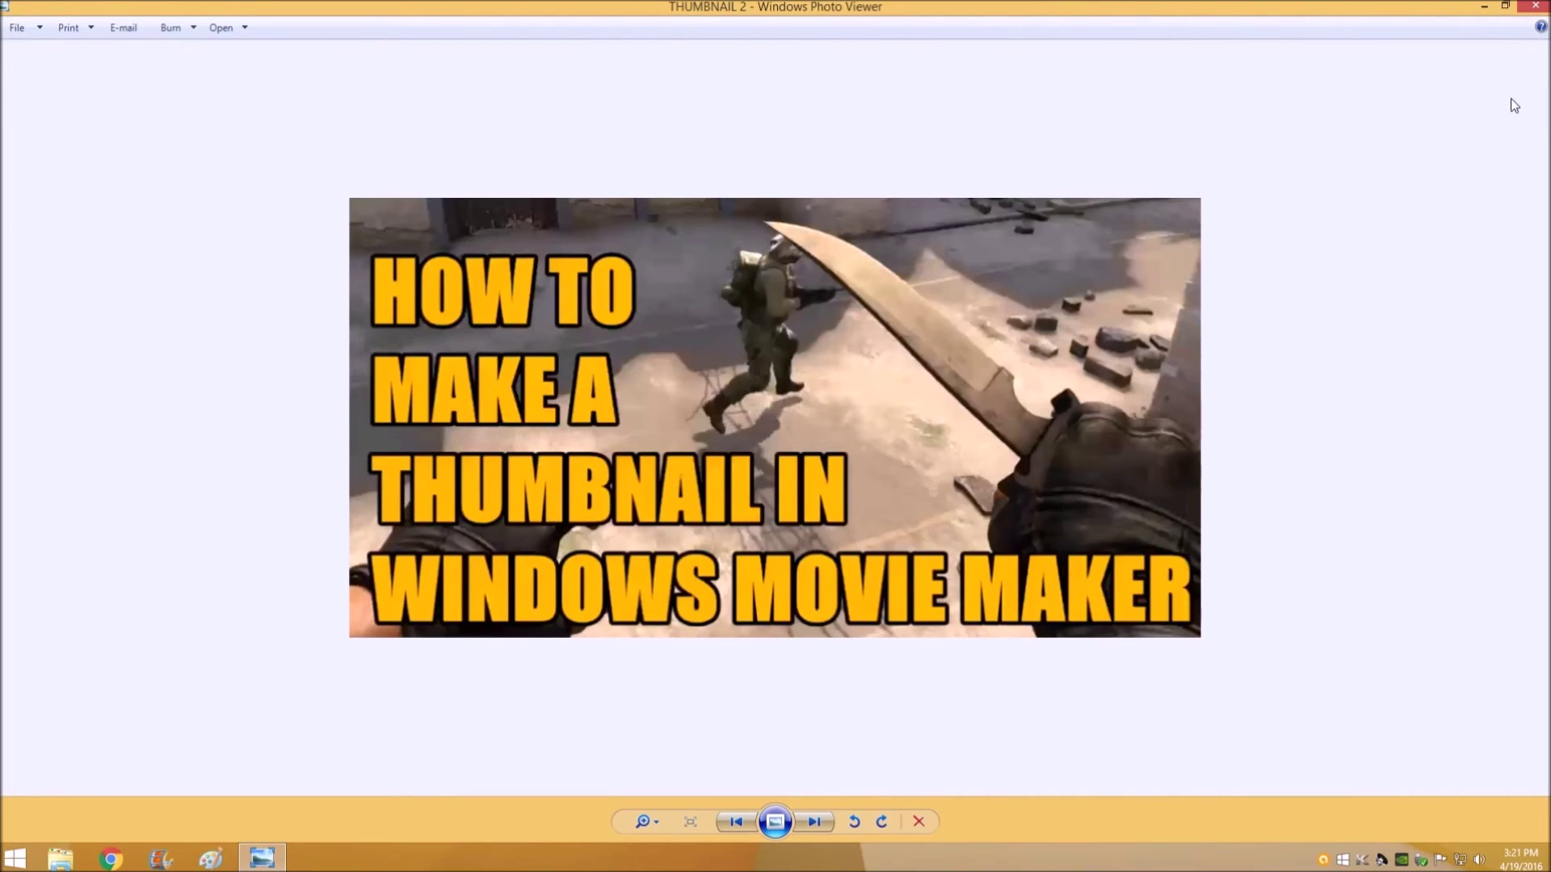
key(Left)
key(Right)
key(Left)
key(Right)
key(Left)
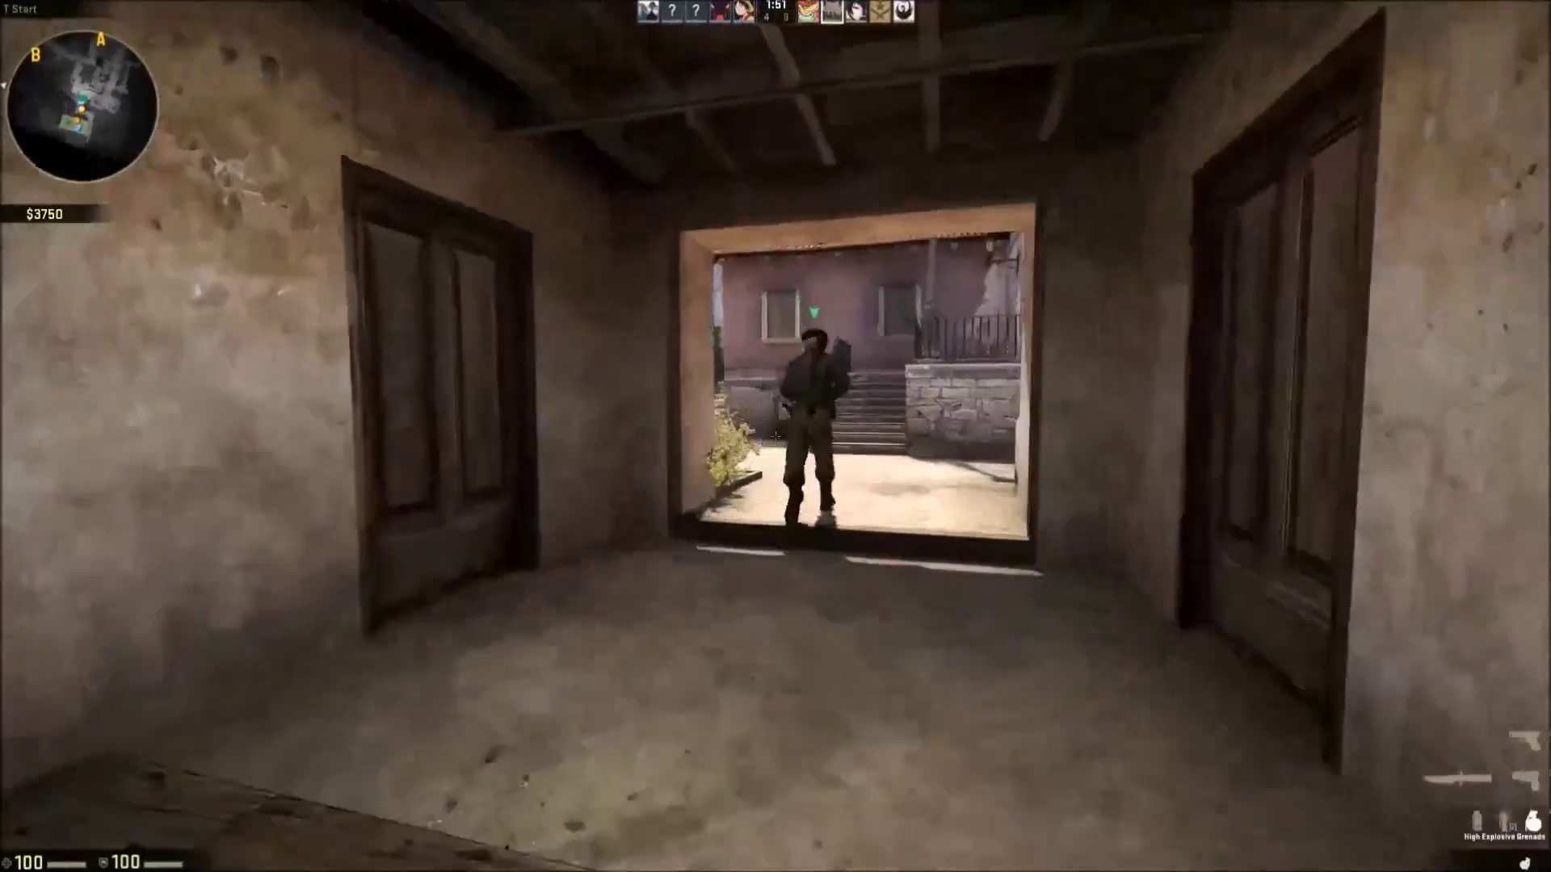
key(4)
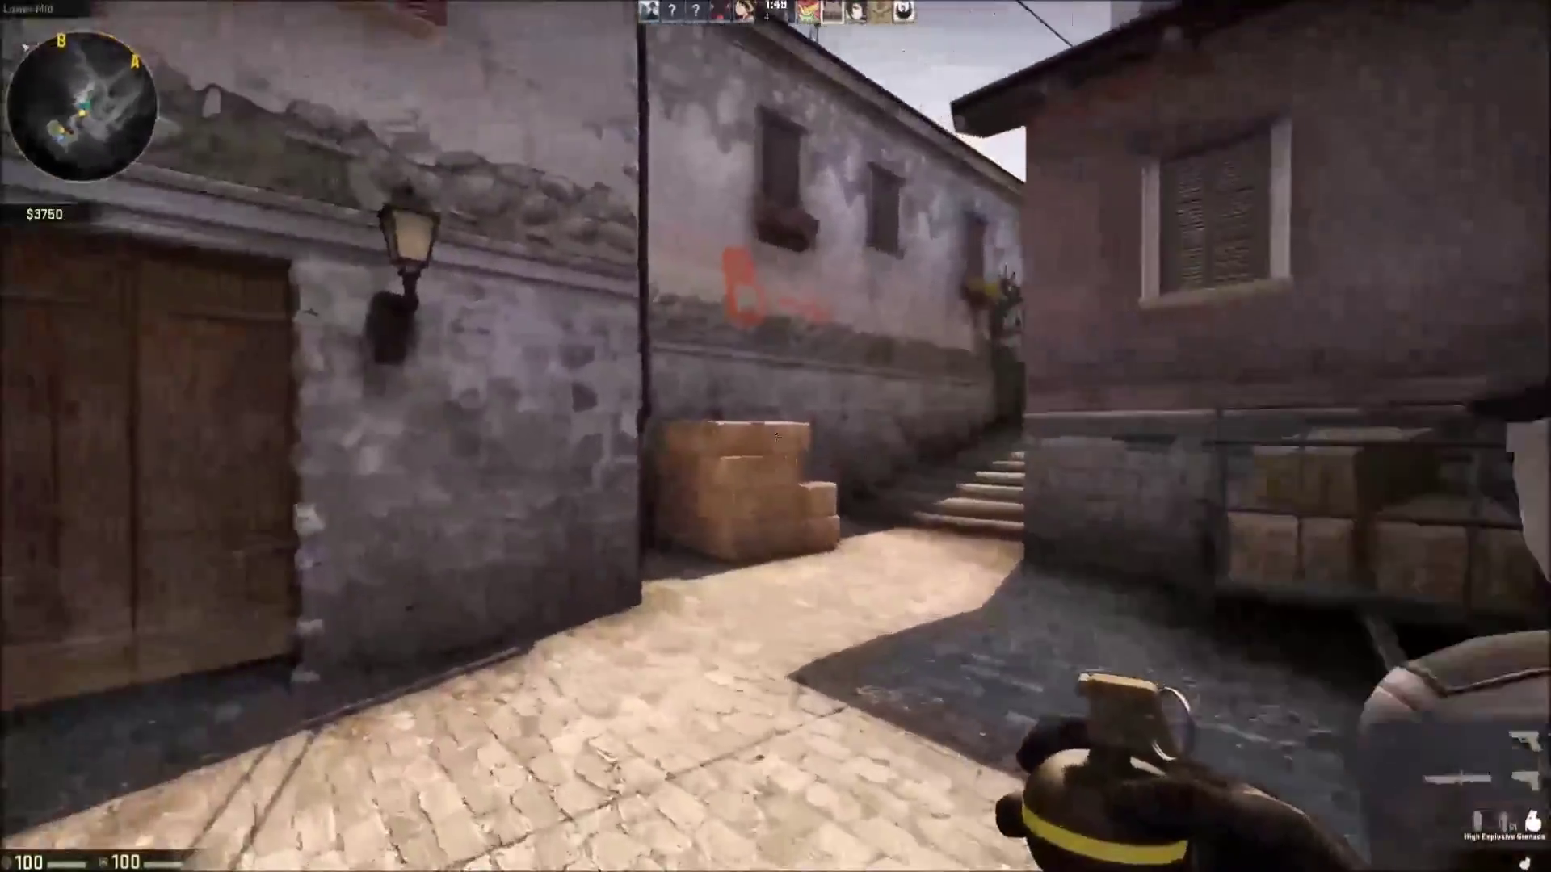
key(4)
key(w)
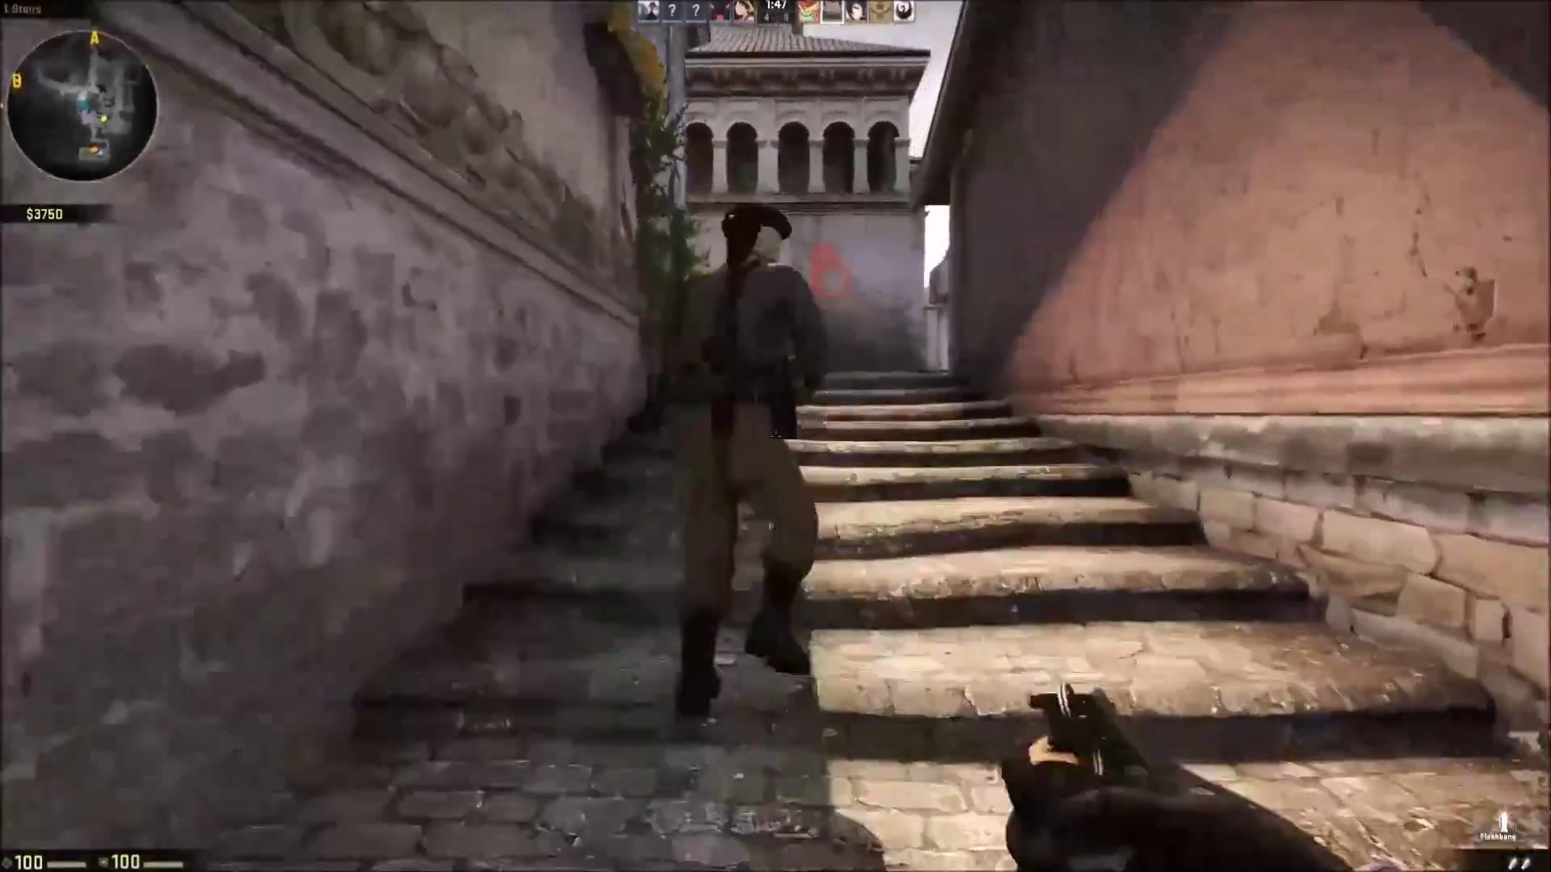
key(w)
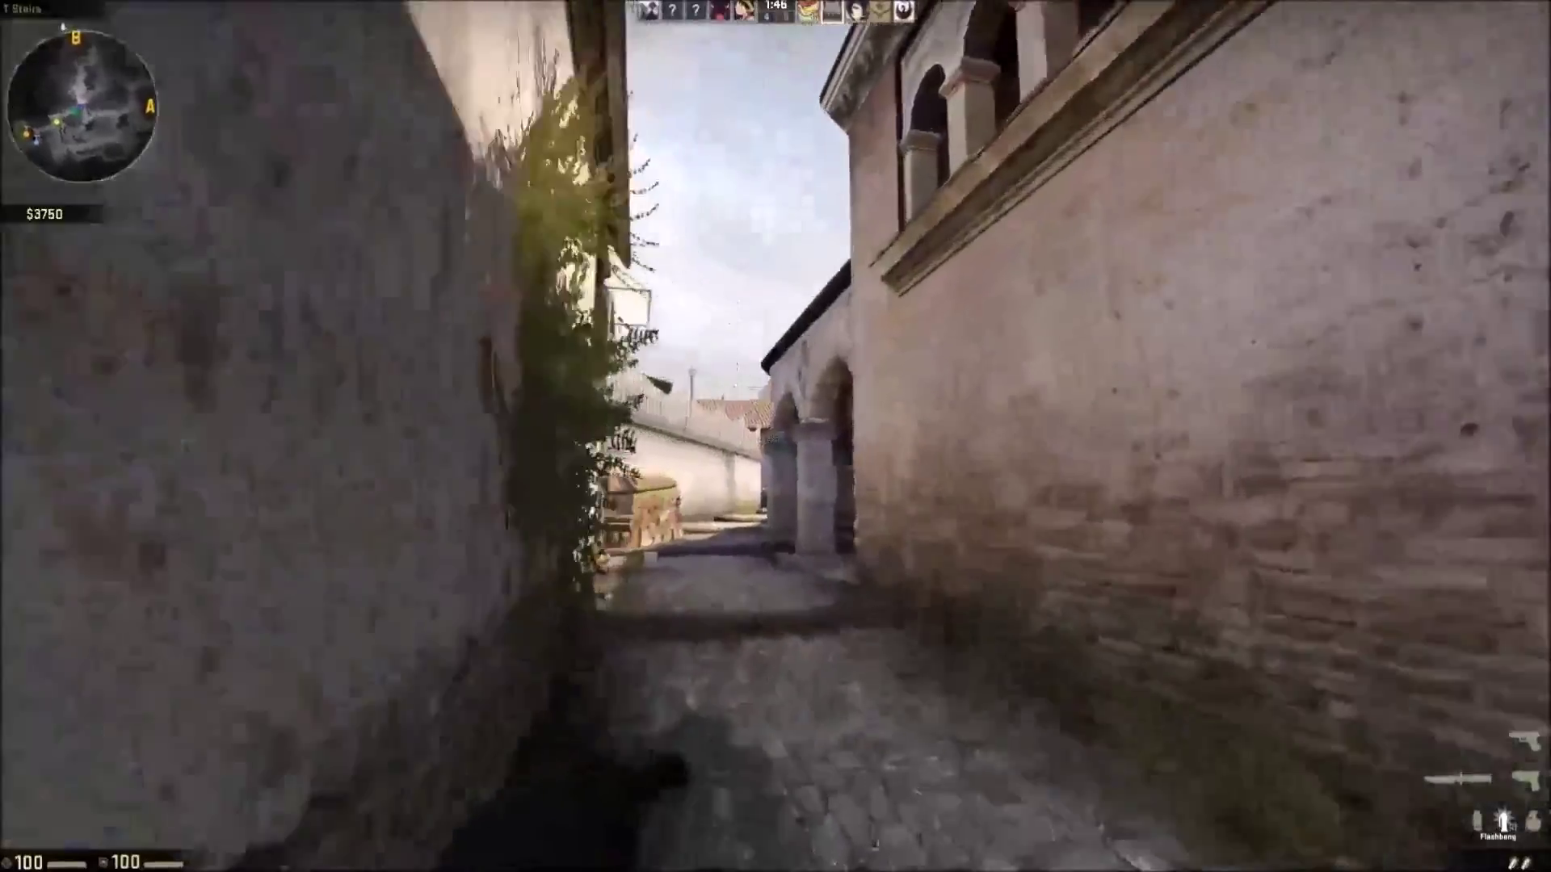
key(w)
click(776, 436)
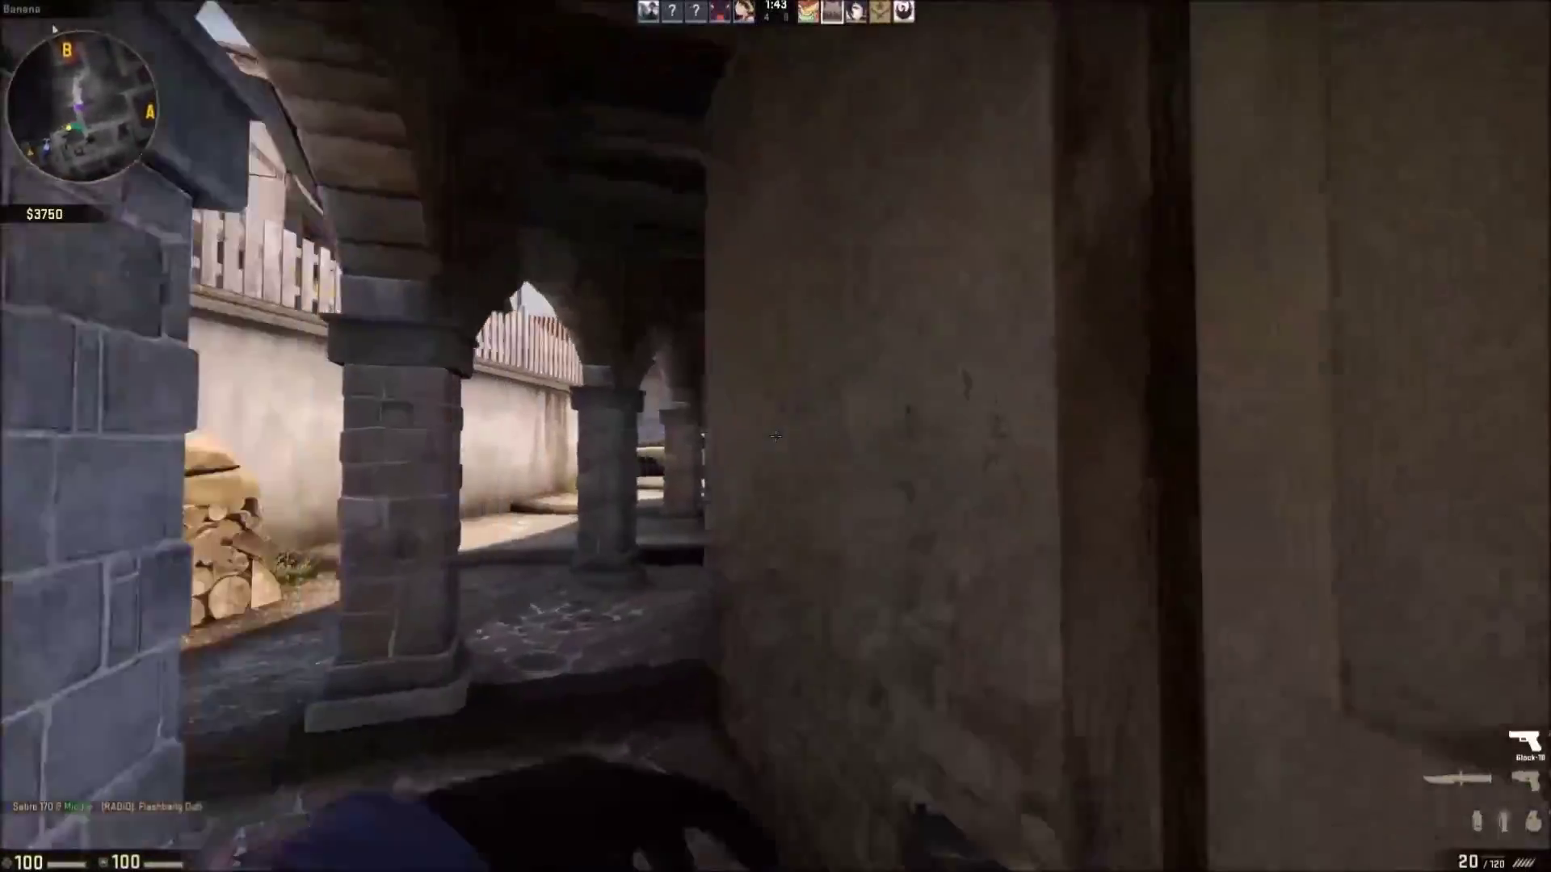
key(w)
click(776, 436)
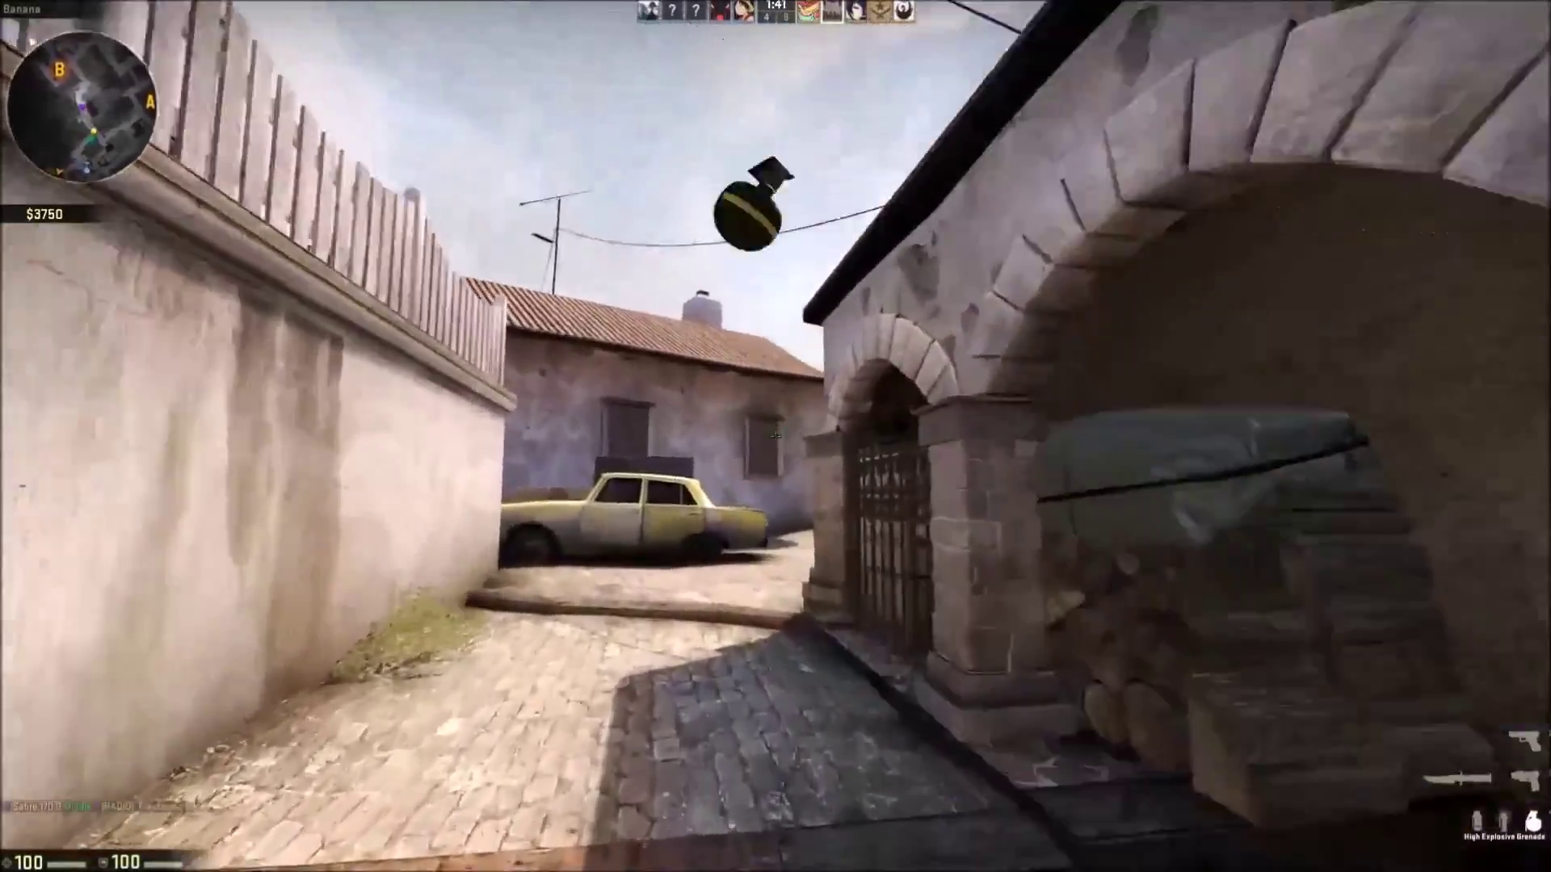
key(w)
key(4)
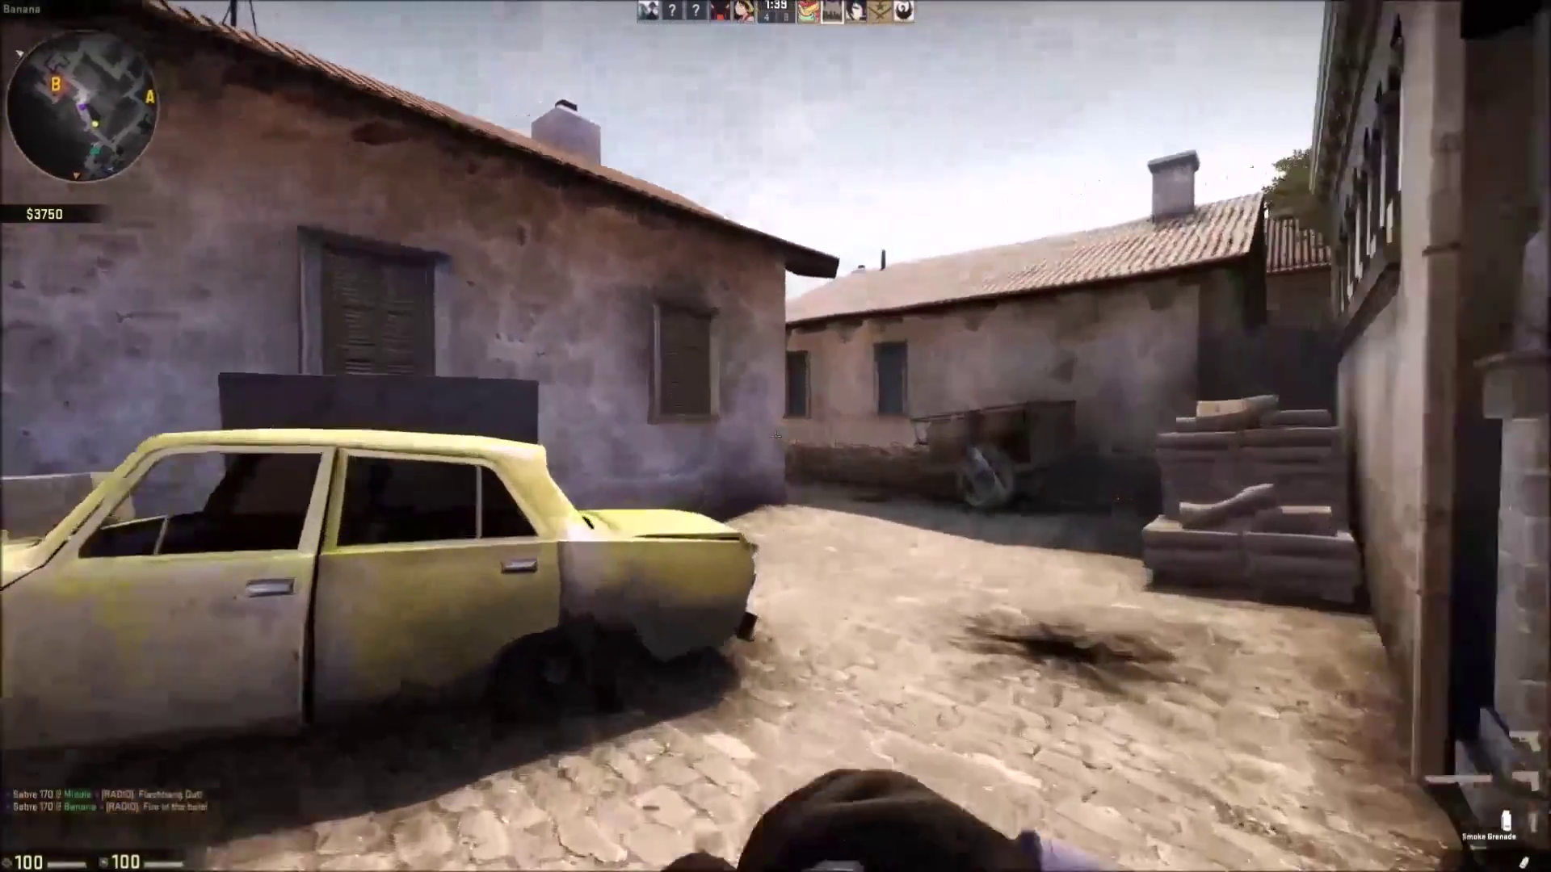
key(w)
click(776, 436)
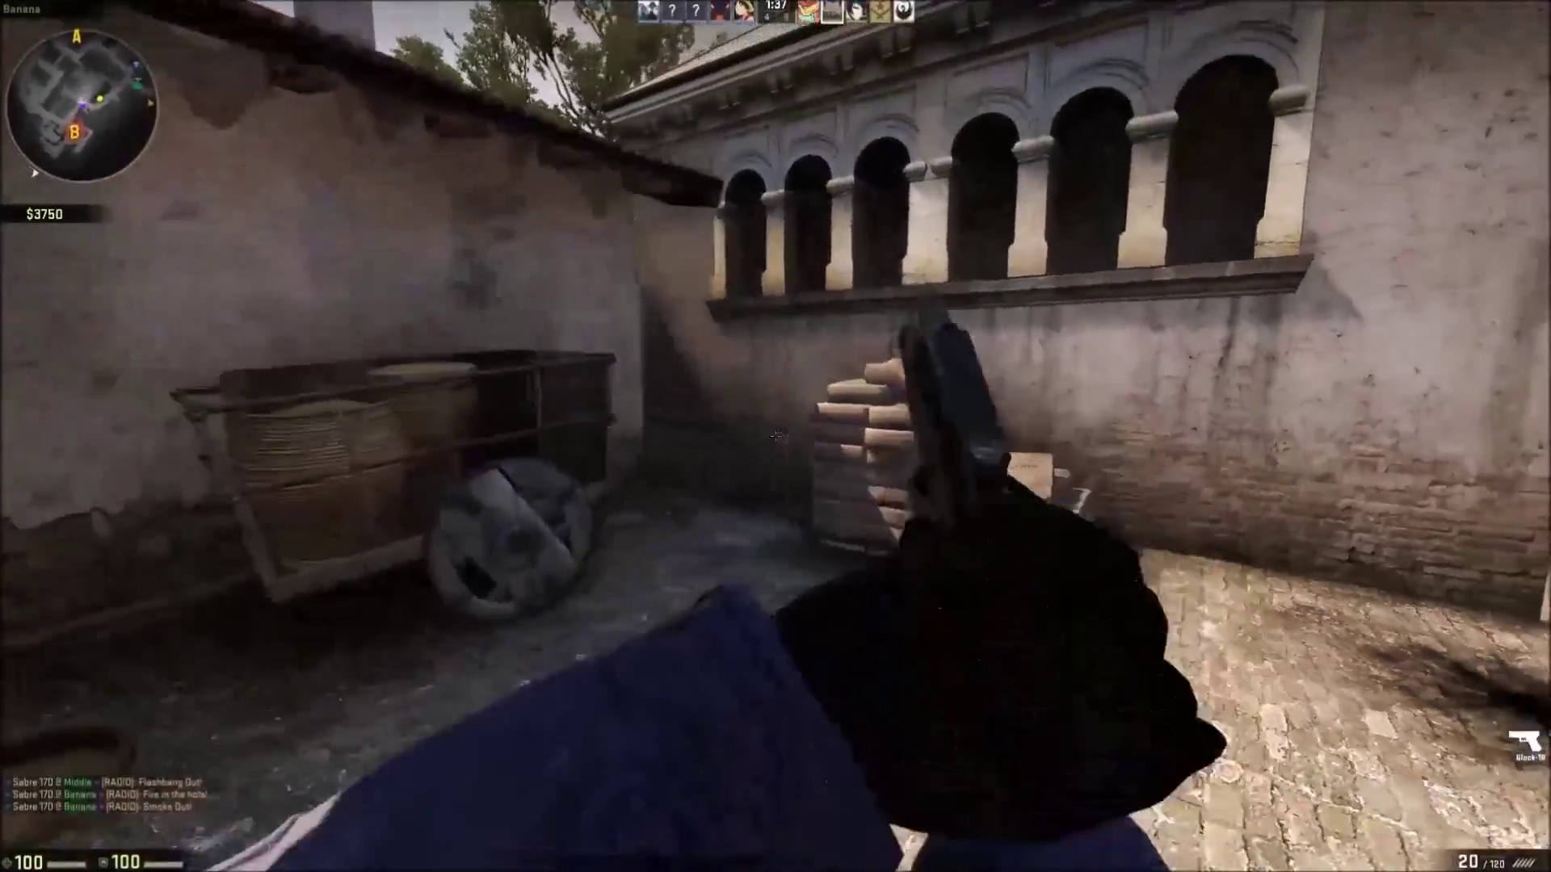